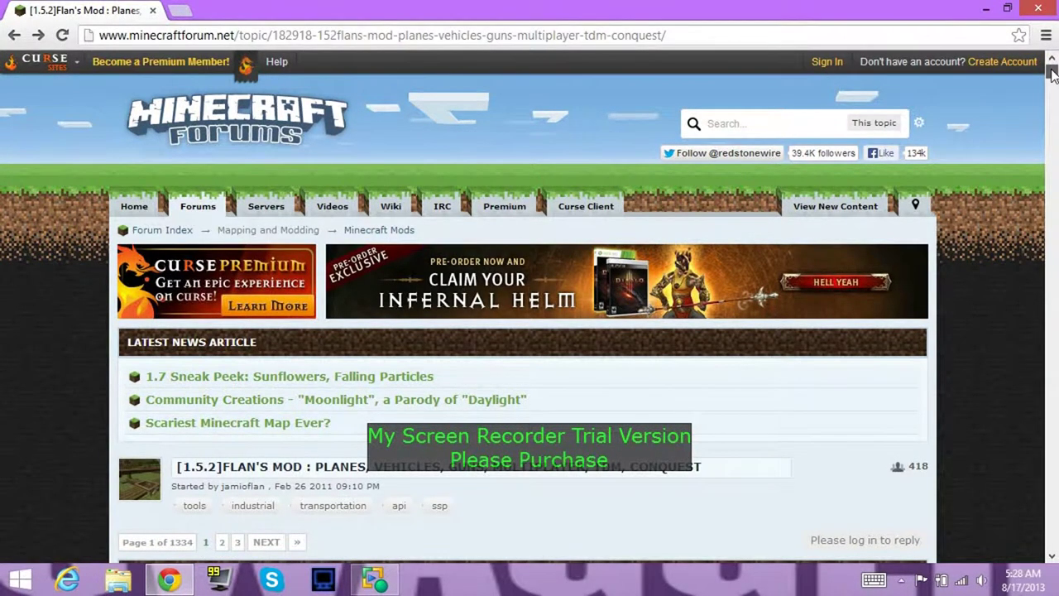
- Download Flan's Mod 2.3.1 for Minecraft 1.5.2 from its forum thread, passing the adf.ly ad to the MediaFire page
{"action": "left_click_drag", "start_coordinate": [1053, 73], "coordinate": [1052, 126]}
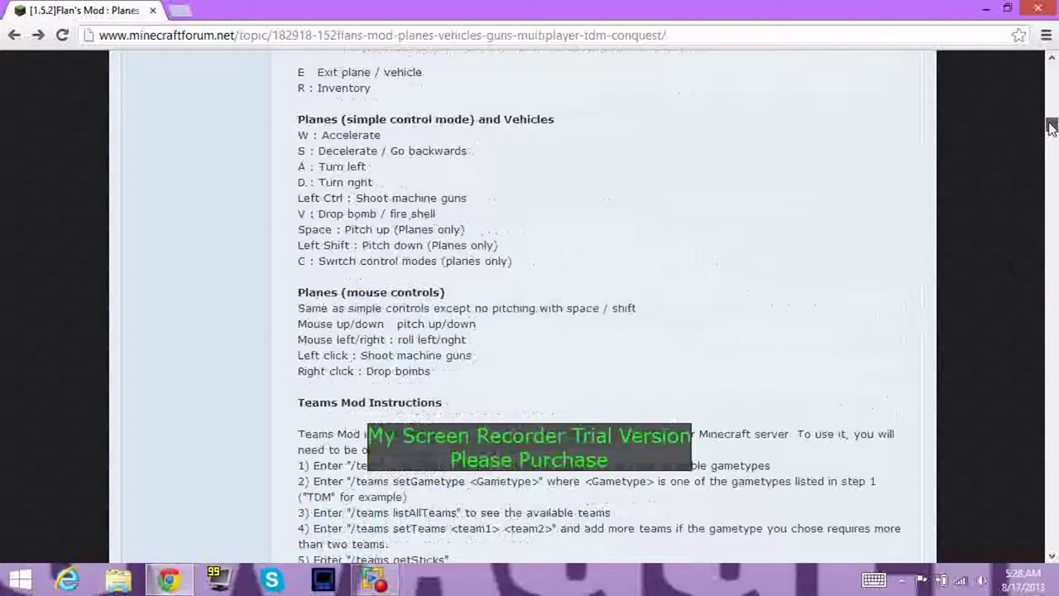
{"action": "left_click_drag", "start_coordinate": [1052, 126], "coordinate": [1051, 67]}
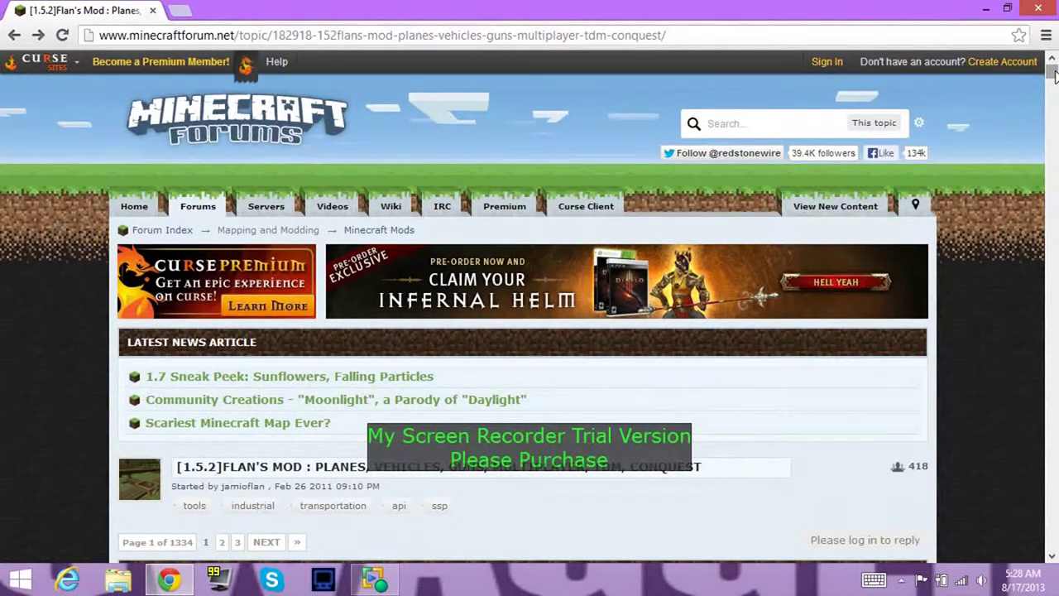
{"action": "left_click_drag", "start_coordinate": [1053, 73], "coordinate": [1054, 142]}
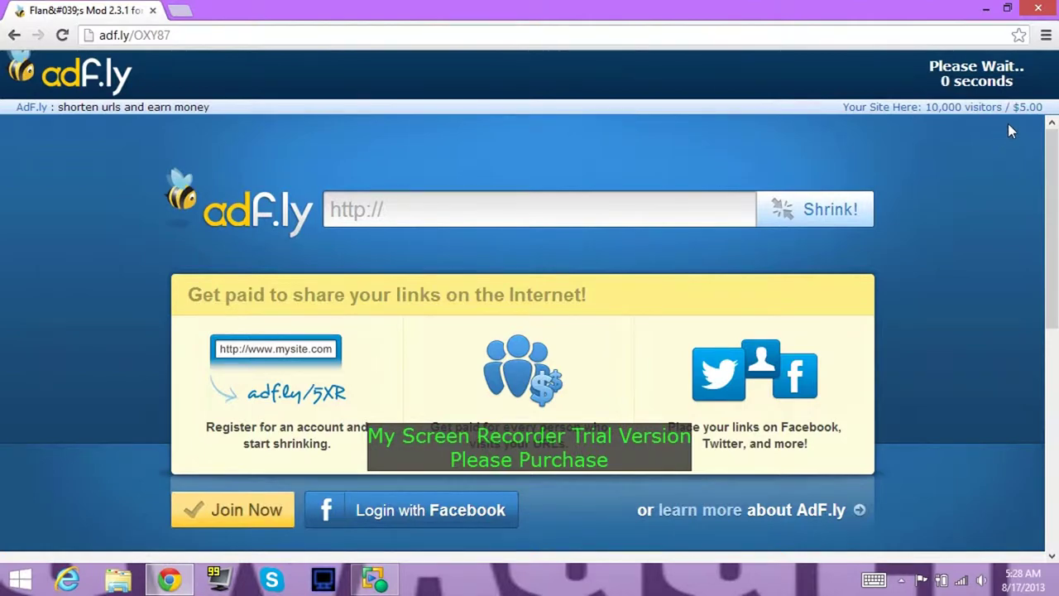
{"action": "left_click", "coordinate": [990, 95]}
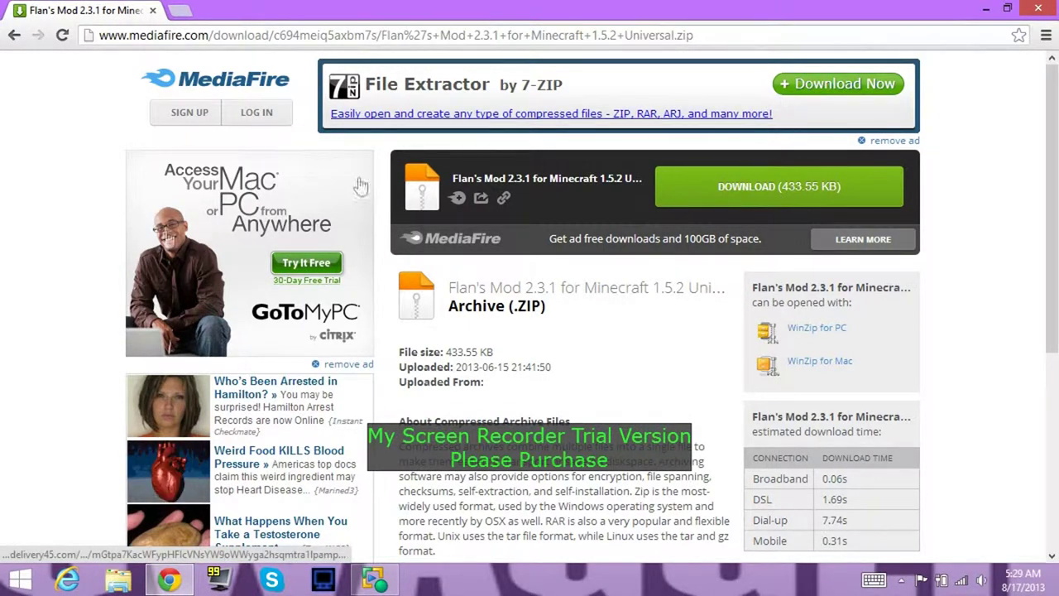
{"action": "left_click", "coordinate": [692, 203]}
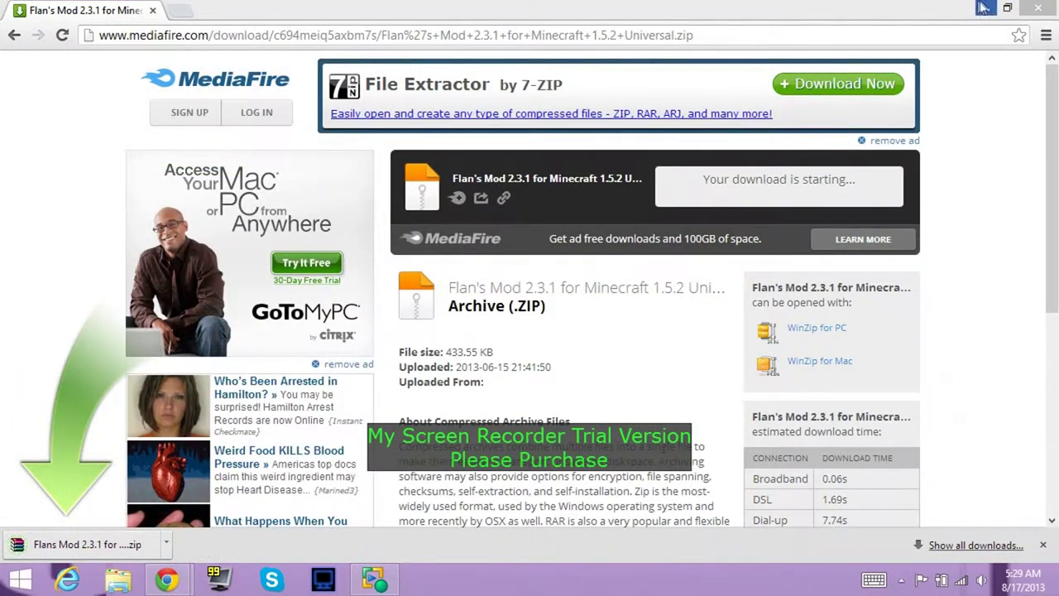
- Reduce the browser window to uncover the desktop and place the downloaded Flans Mod 2.3.1 zip there
{"action": "left_click", "coordinate": [1005, 8]}
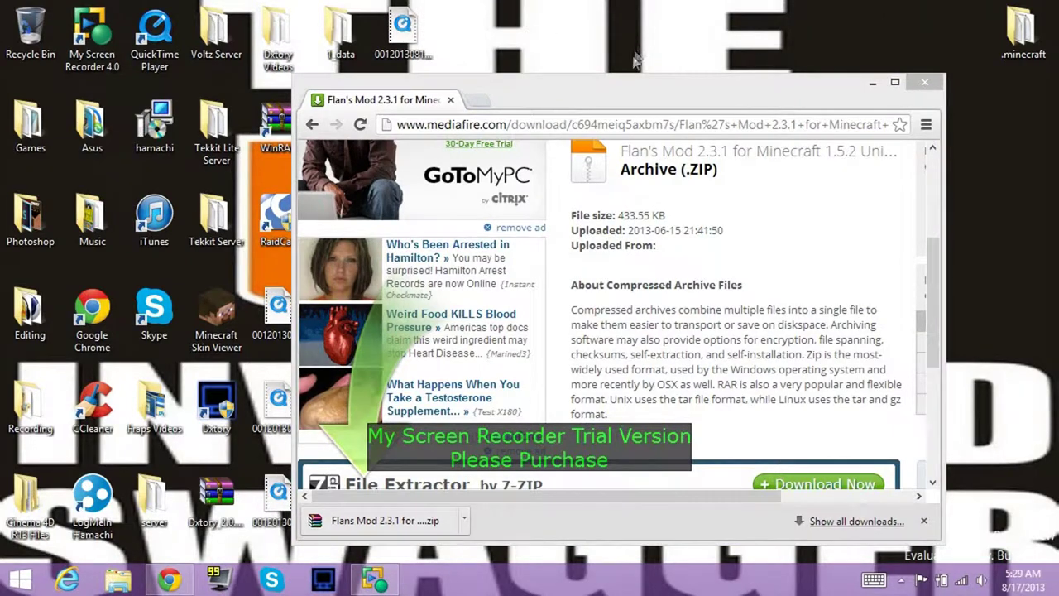
{"action": "left_click_drag", "start_coordinate": [619, 103], "coordinate": [712, 91]}
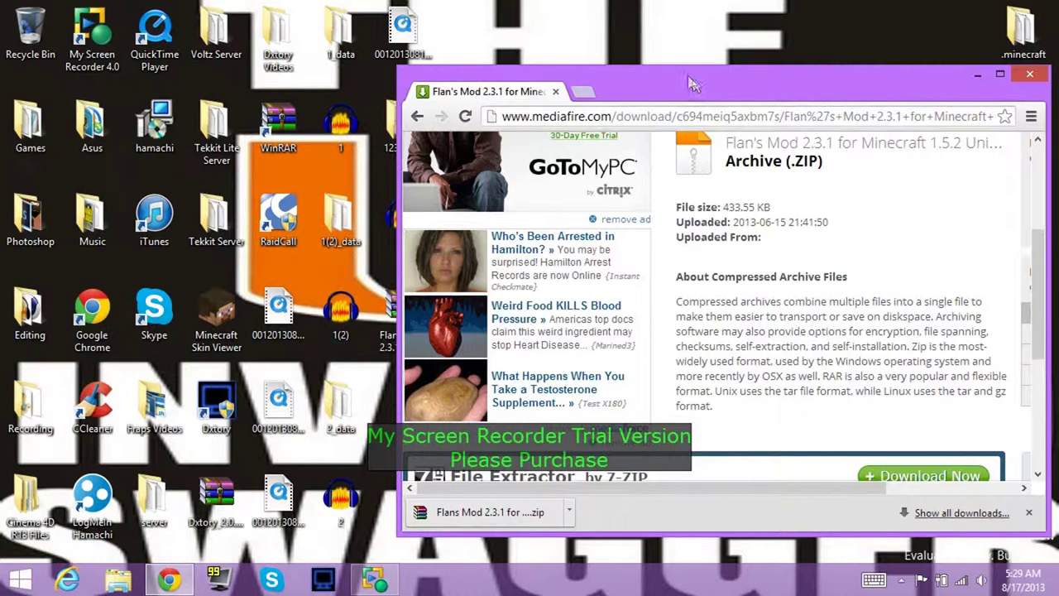
{"action": "left_click_drag", "start_coordinate": [481, 512], "coordinate": [574, 32]}
{"action": "left_click_drag", "start_coordinate": [650, 91], "coordinate": [475, 92]}
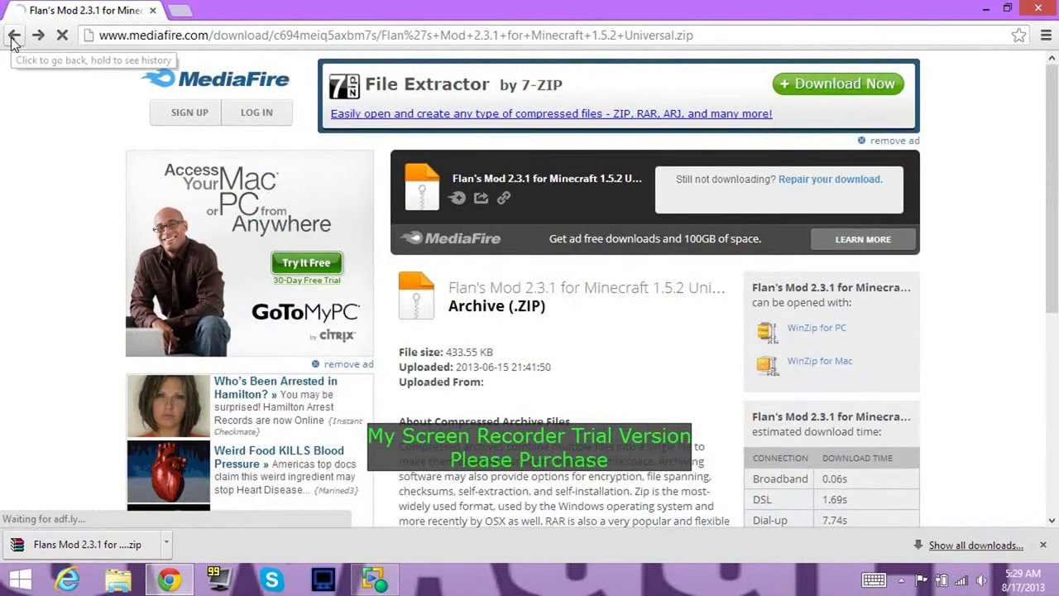
- Go back from MediaFire past the adf.ly page to the Flan's Mod forum thread and dismiss the downloads bar
{"action": "left_click", "coordinate": [13, 36]}
{"action": "left_click", "coordinate": [13, 35]}
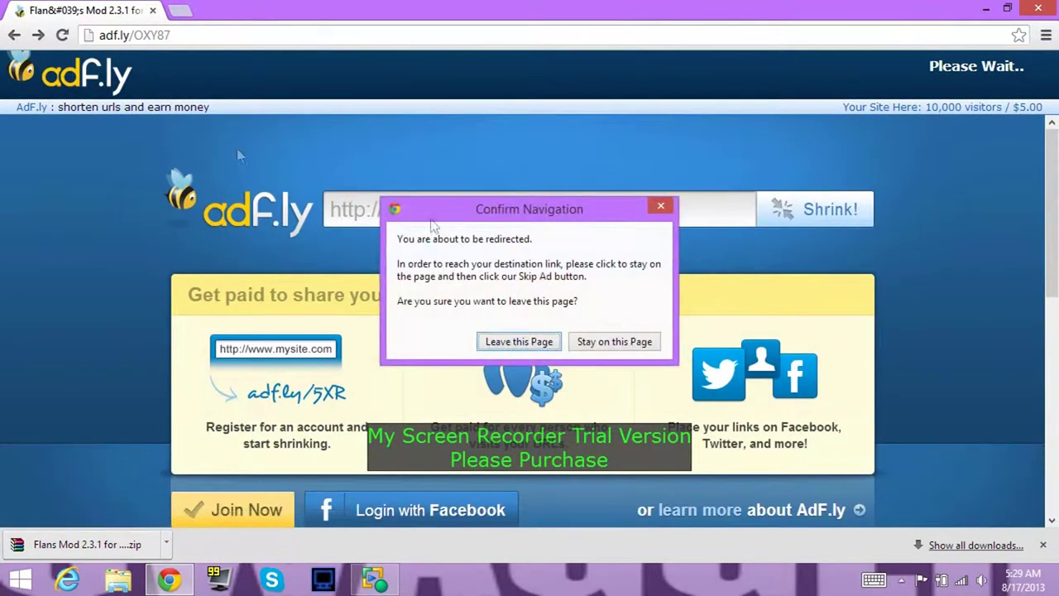
{"action": "left_click", "coordinate": [519, 342]}
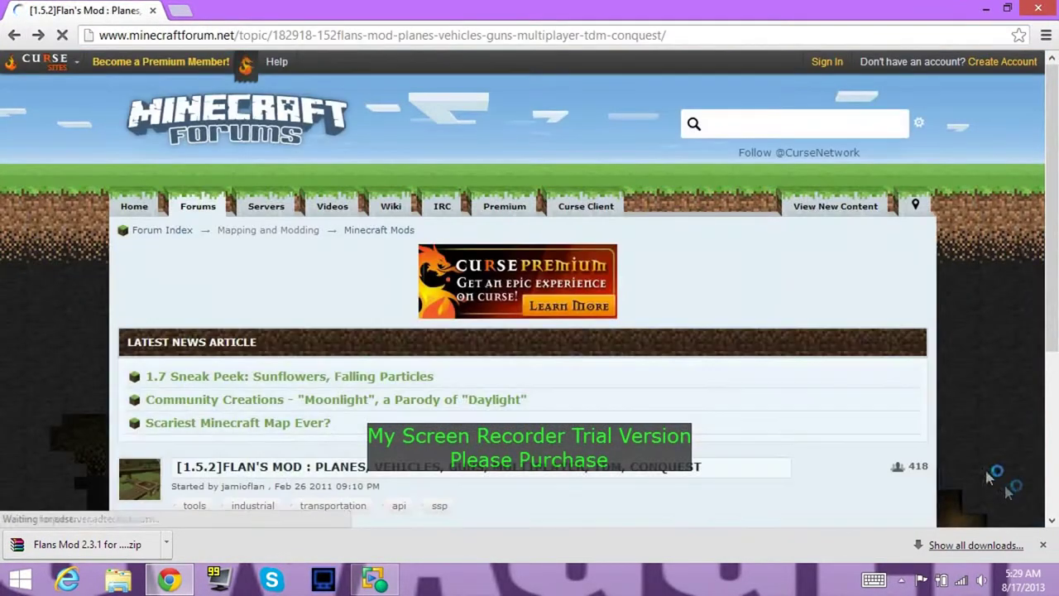
{"action": "left_click", "coordinate": [1044, 548]}
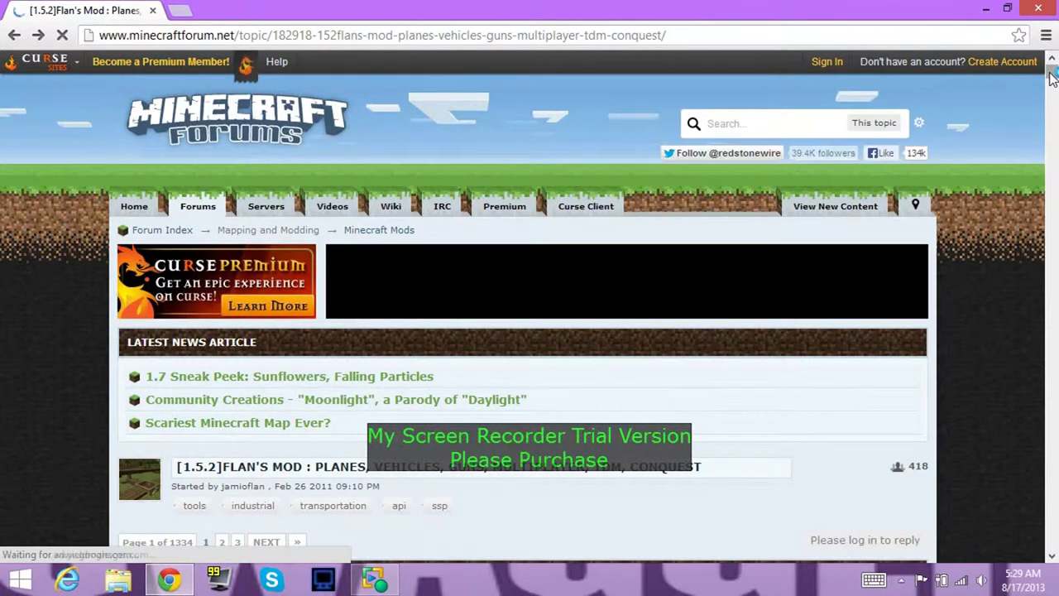
- Download the Simple Parts Pack 1.1 for Flan's Mod 2.2 from the thread, skipping the ad on the way to MediaFire
{"action": "scroll", "coordinate": [1051, 76], "scroll_direction": "down", "scroll_amount": 15}
{"action": "scroll", "coordinate": [1051, 76], "scroll_direction": "down", "scroll_amount": 1}
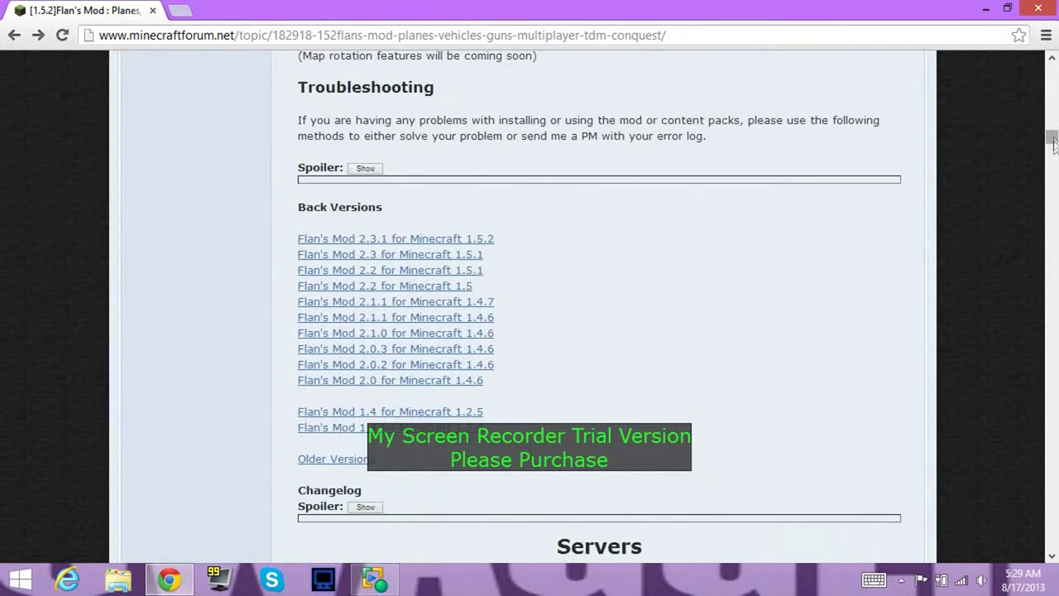
{"action": "left_click_drag", "start_coordinate": [1052, 143], "coordinate": [1054, 192]}
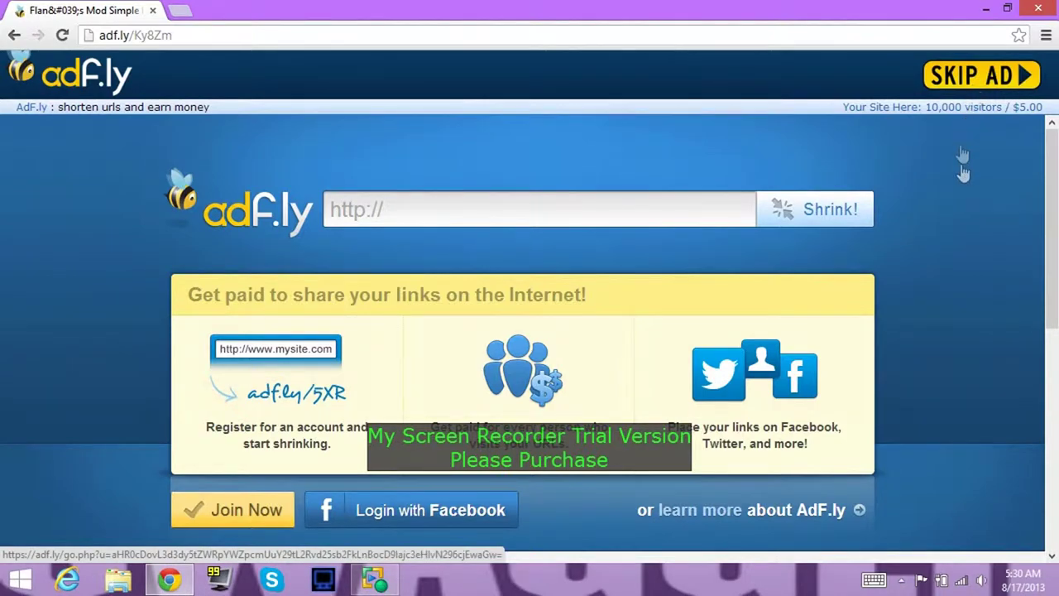
{"action": "left_click", "coordinate": [975, 229]}
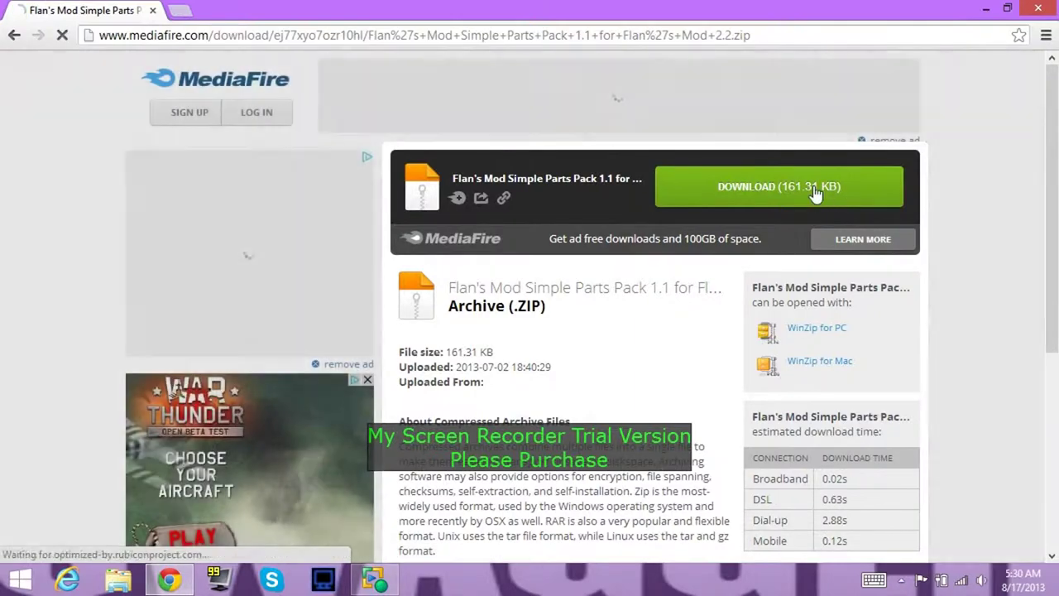
{"action": "left_click", "coordinate": [815, 191]}
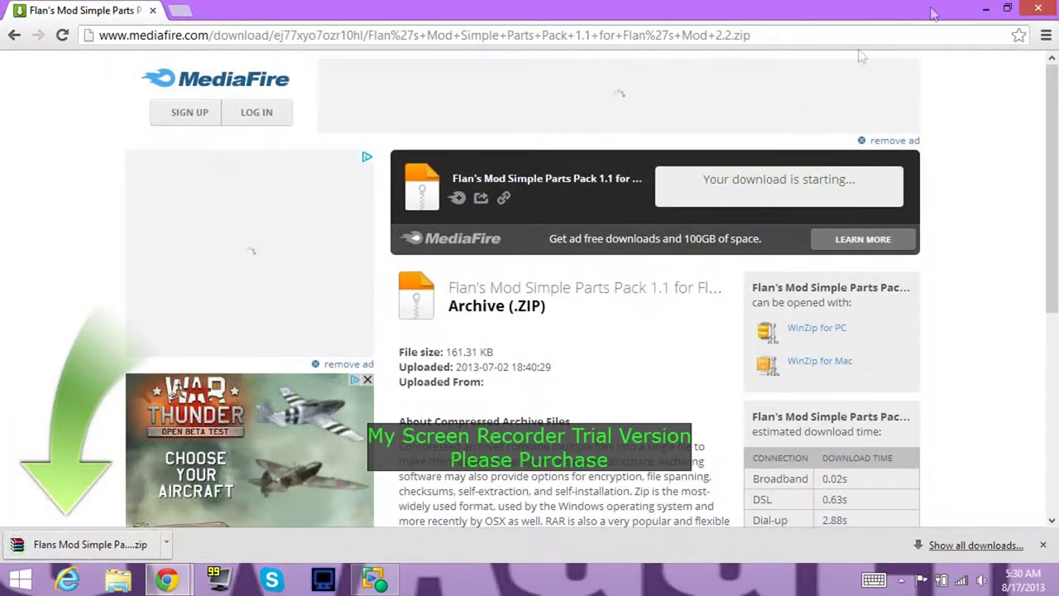
- Close the pop-up ad window and place the Simple Parts Pack zip on the desktop beside the Flans Mod archive
{"action": "left_click", "coordinate": [1010, 8]}
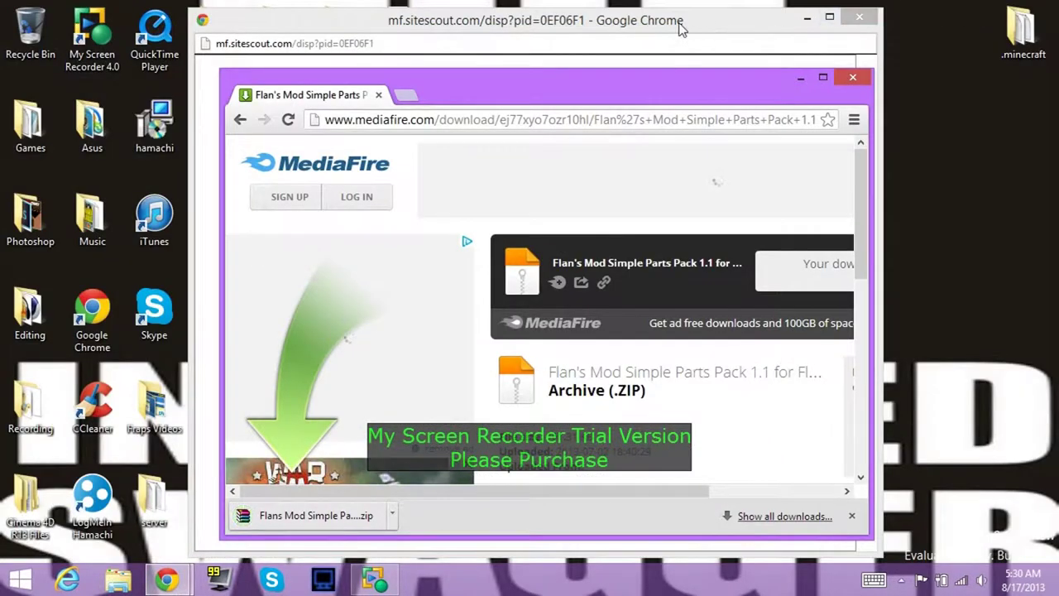
{"action": "left_click", "coordinate": [859, 17]}
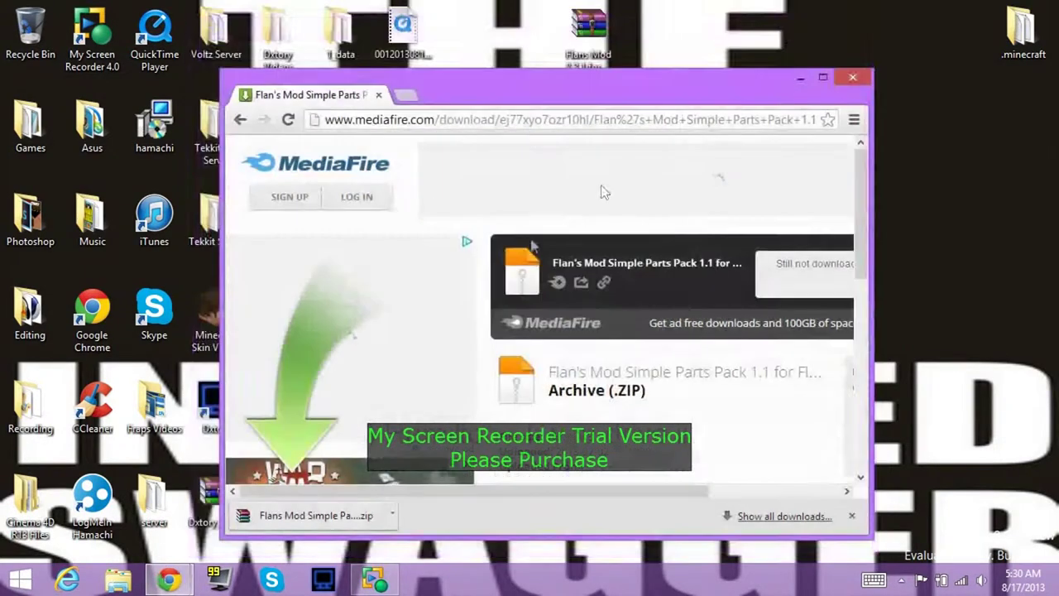
{"action": "scroll", "coordinate": [347, 373], "scroll_direction": "down", "scroll_amount": 1}
{"action": "left_click_drag", "start_coordinate": [289, 513], "coordinate": [699, 51]}
{"action": "left_click_drag", "start_coordinate": [651, 92], "coordinate": [818, 122]}
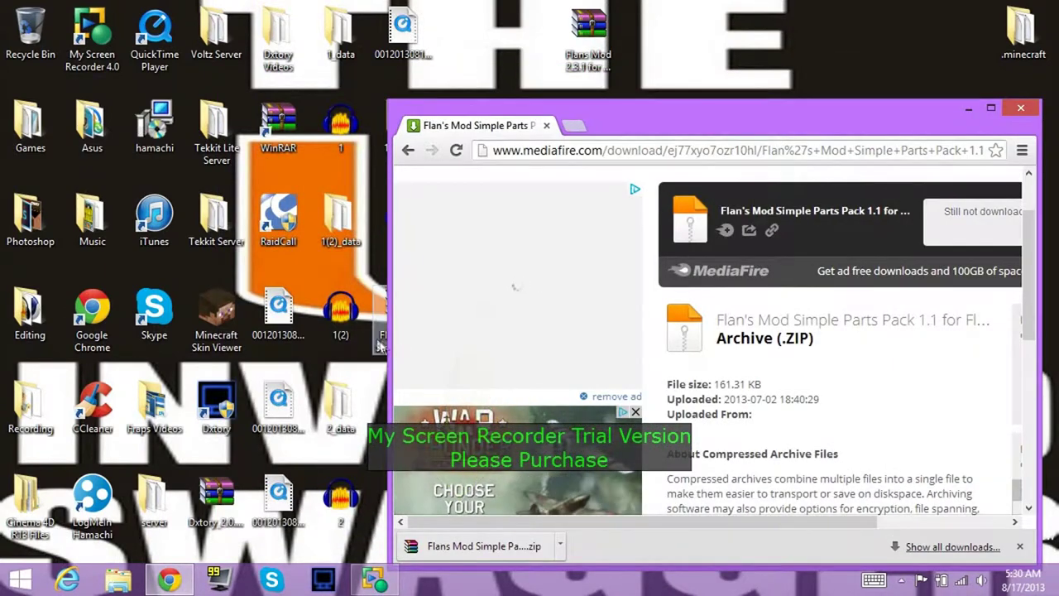
{"action": "left_click", "coordinate": [383, 339]}
{"action": "left_click_drag", "start_coordinate": [383, 340], "coordinate": [652, 46]}
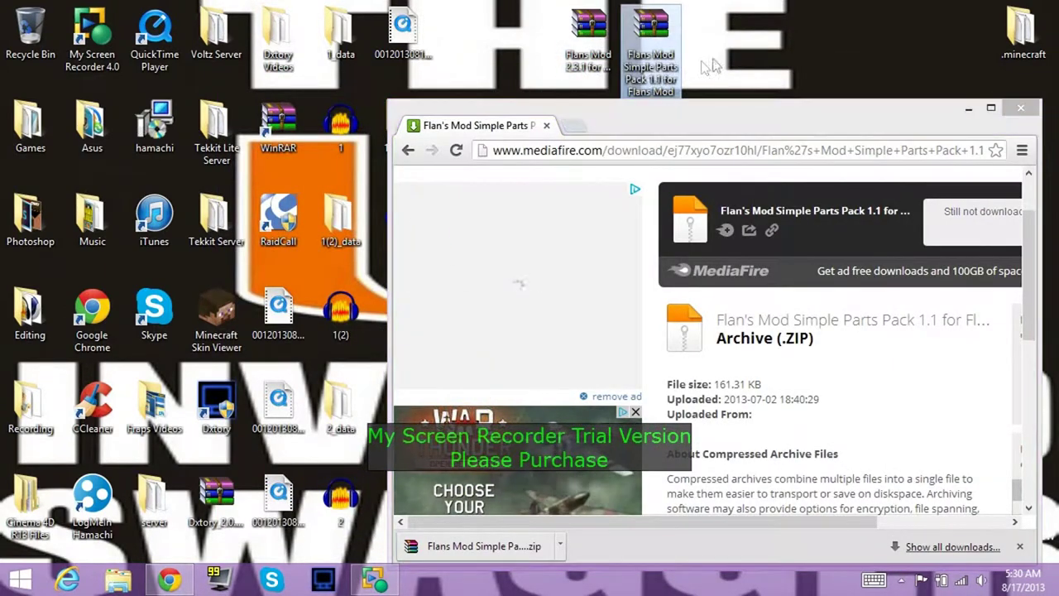
- Return to the Flan's Mod thread and download the World War Two Pack 1.1 for Flan's Mod 2.2 through MediaFire
{"action": "left_click_drag", "start_coordinate": [731, 115], "coordinate": [557, 77]}
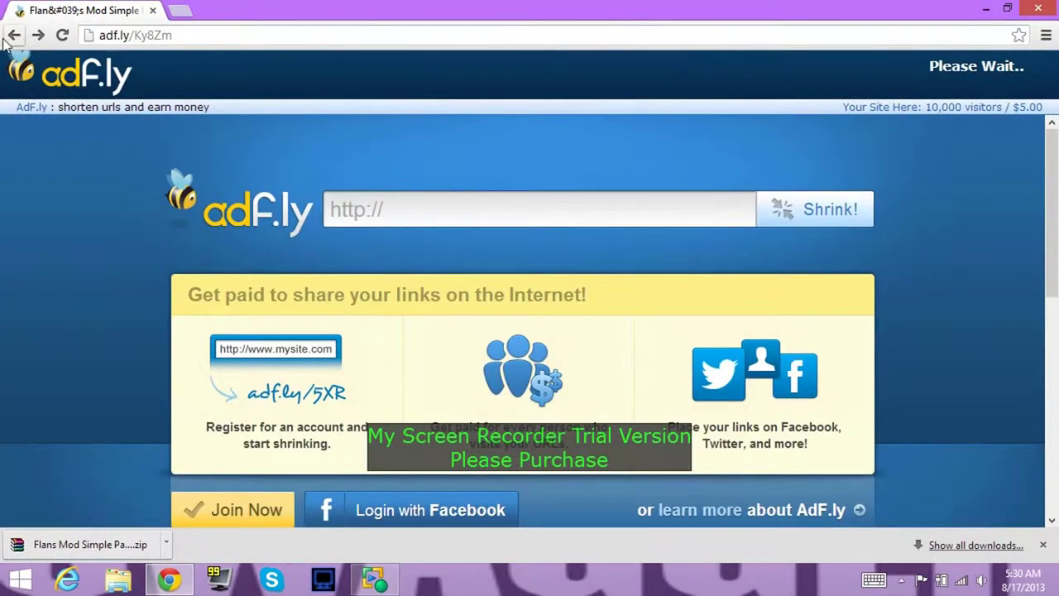
{"action": "left_click", "coordinate": [500, 346]}
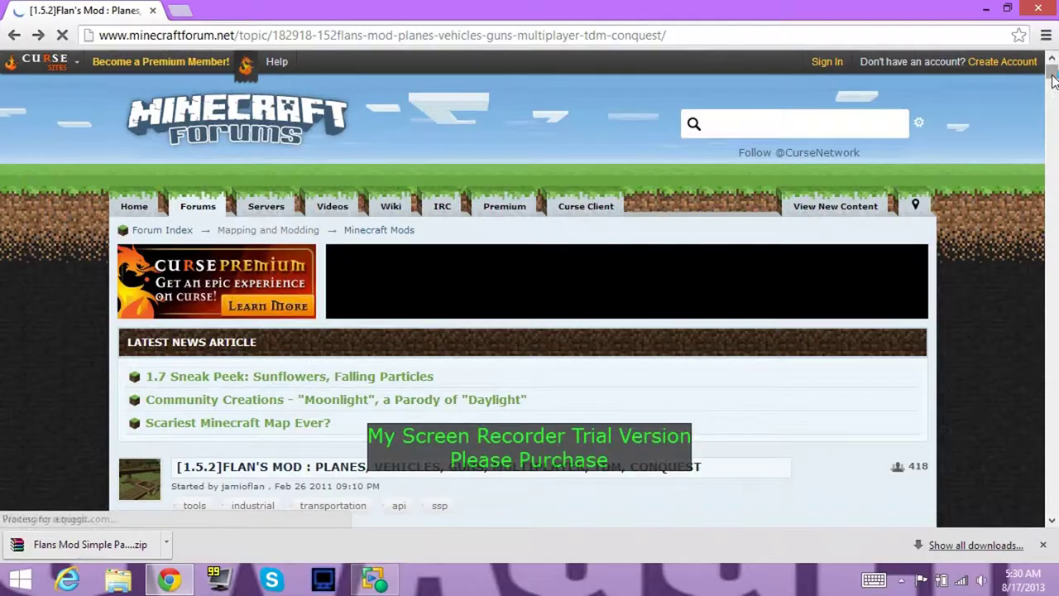
{"action": "left_click_drag", "start_coordinate": [1053, 79], "coordinate": [1020, 192]}
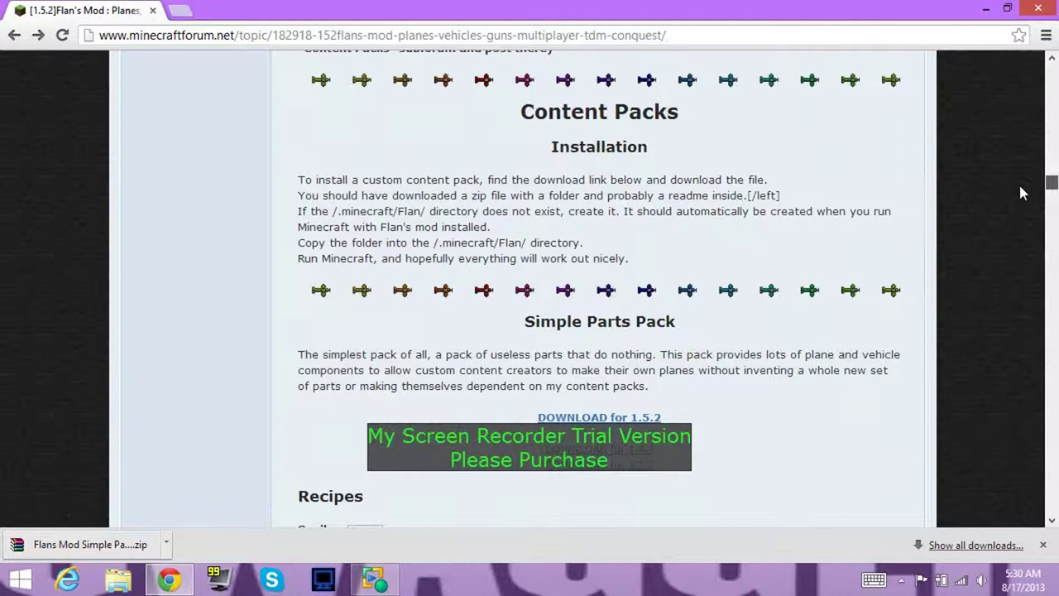
{"action": "scroll", "coordinate": [1053, 556], "scroll_direction": "down", "scroll_amount": 5}
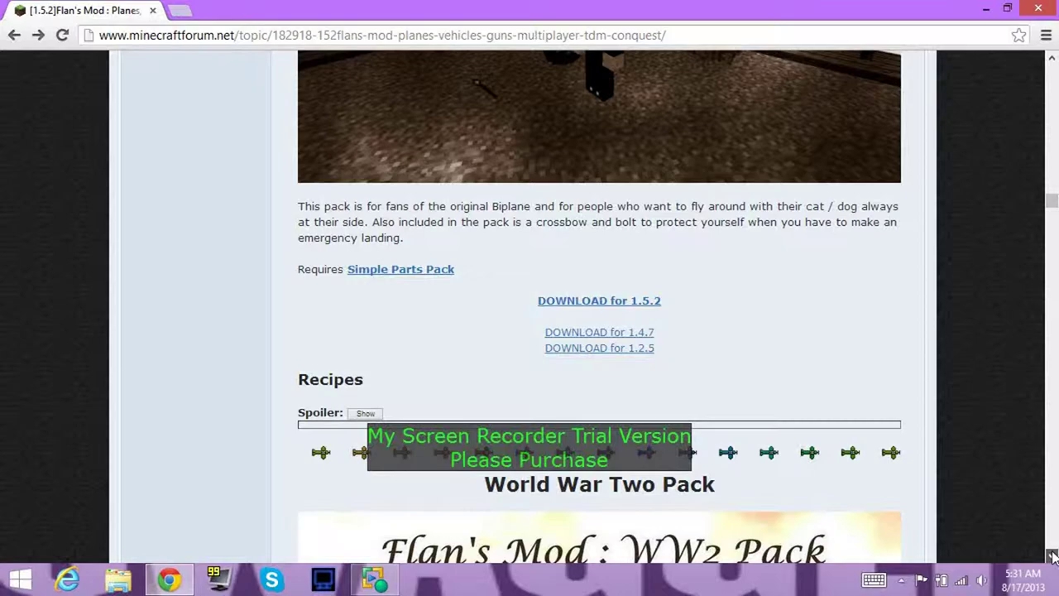
{"action": "left_click", "coordinate": [1053, 556]}
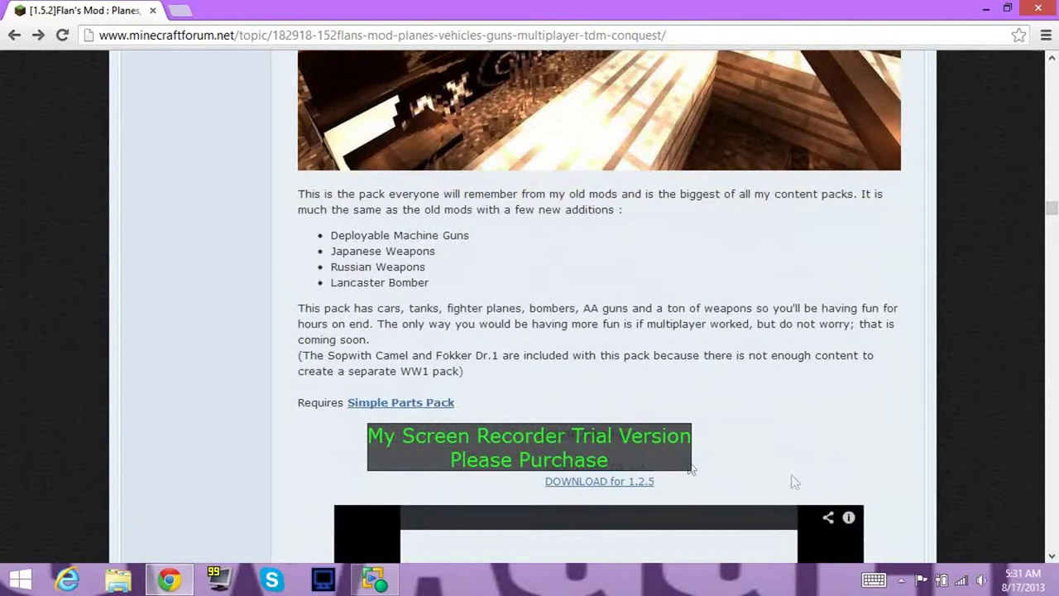
{"action": "left_click", "coordinate": [613, 481]}
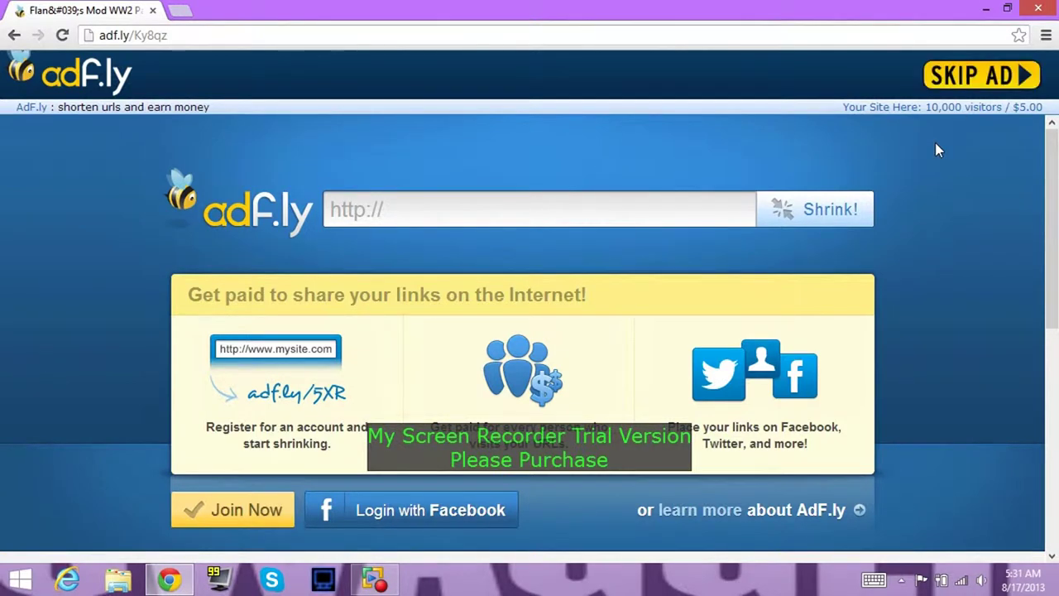
{"action": "left_click", "coordinate": [991, 78]}
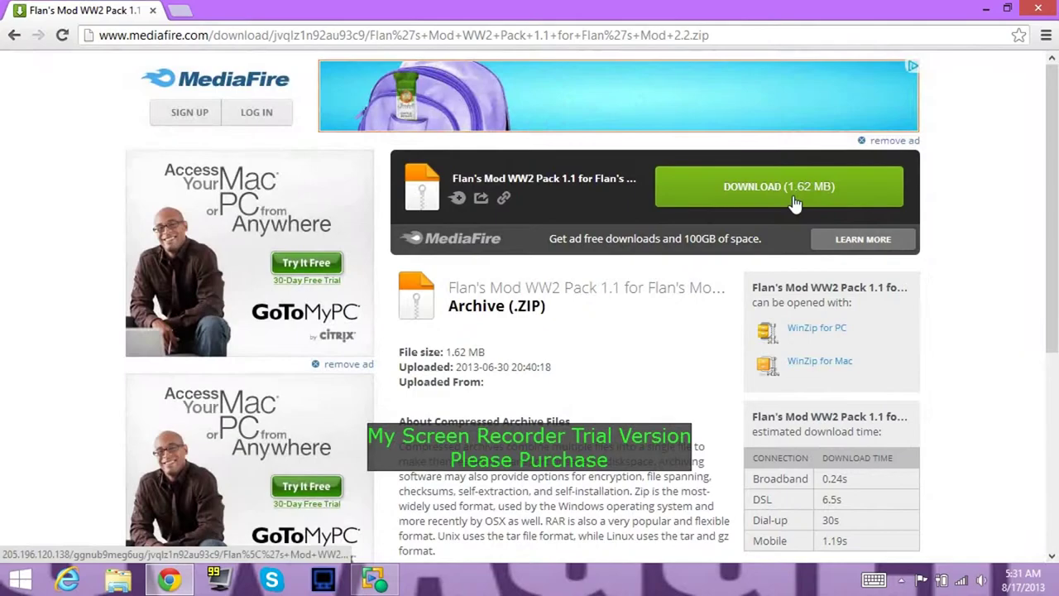
{"action": "left_click", "coordinate": [794, 202]}
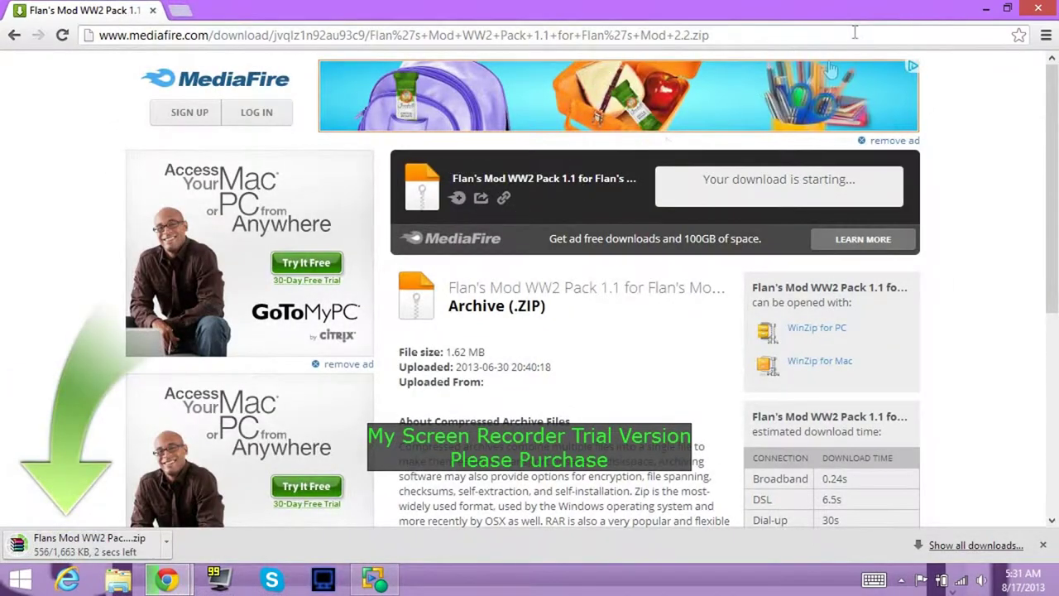
- Close the video-subscription pop-up and put the downloaded Flans Mod WW2 Pack zip on the desktop
{"action": "left_click", "coordinate": [1008, 8]}
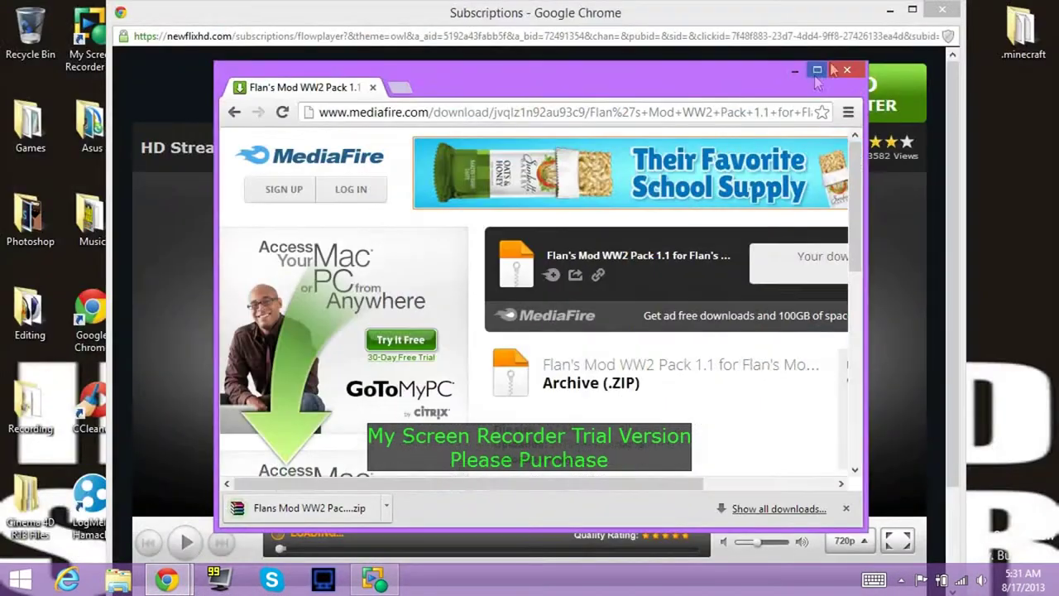
{"action": "left_click", "coordinate": [939, 14]}
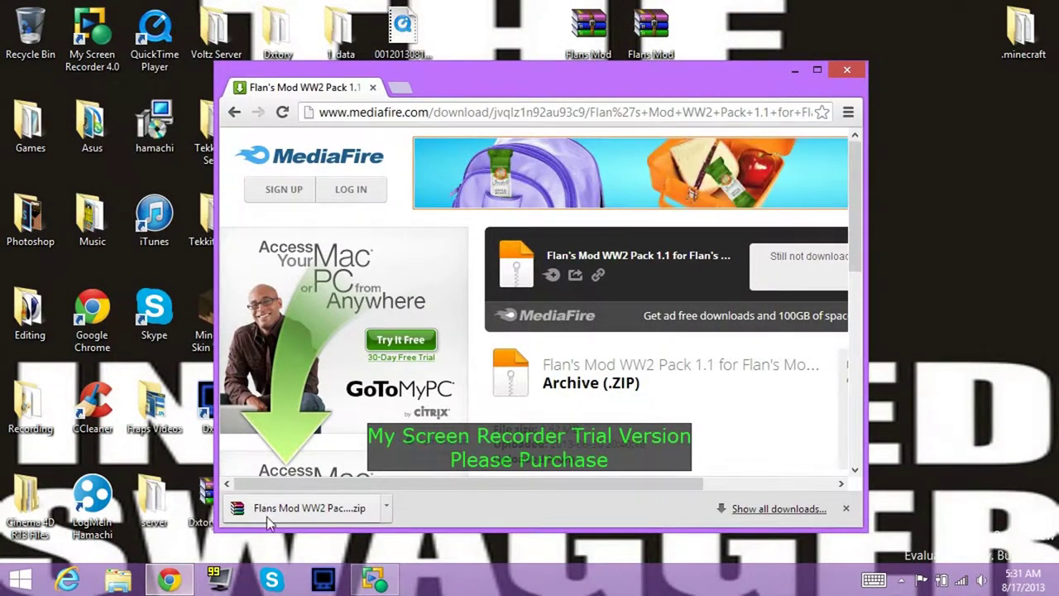
{"action": "left_click_drag", "start_coordinate": [266, 516], "coordinate": [739, 29]}
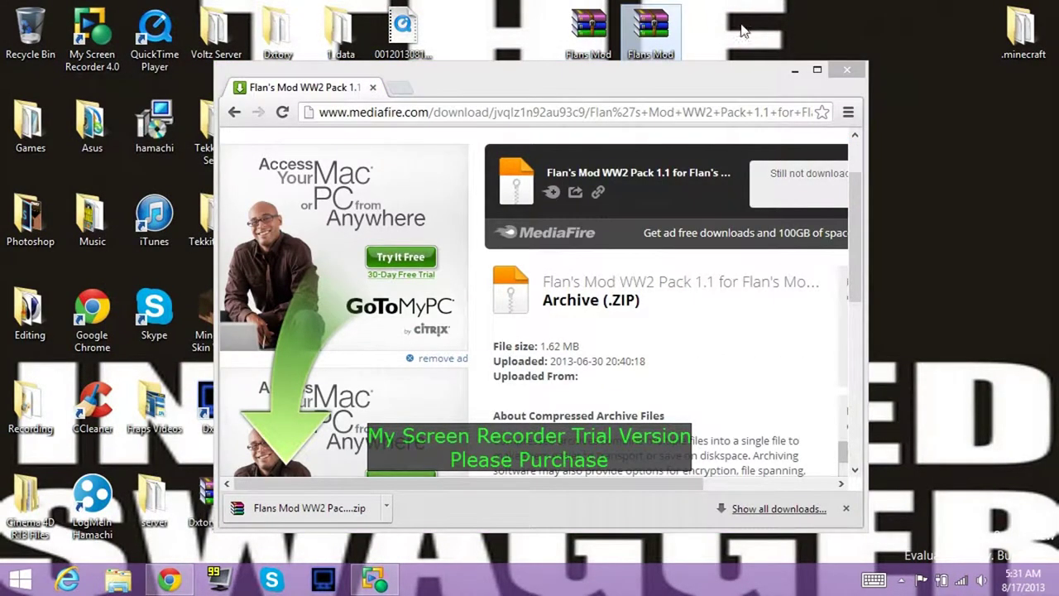
{"action": "left_click_drag", "start_coordinate": [694, 85], "coordinate": [846, 104]}
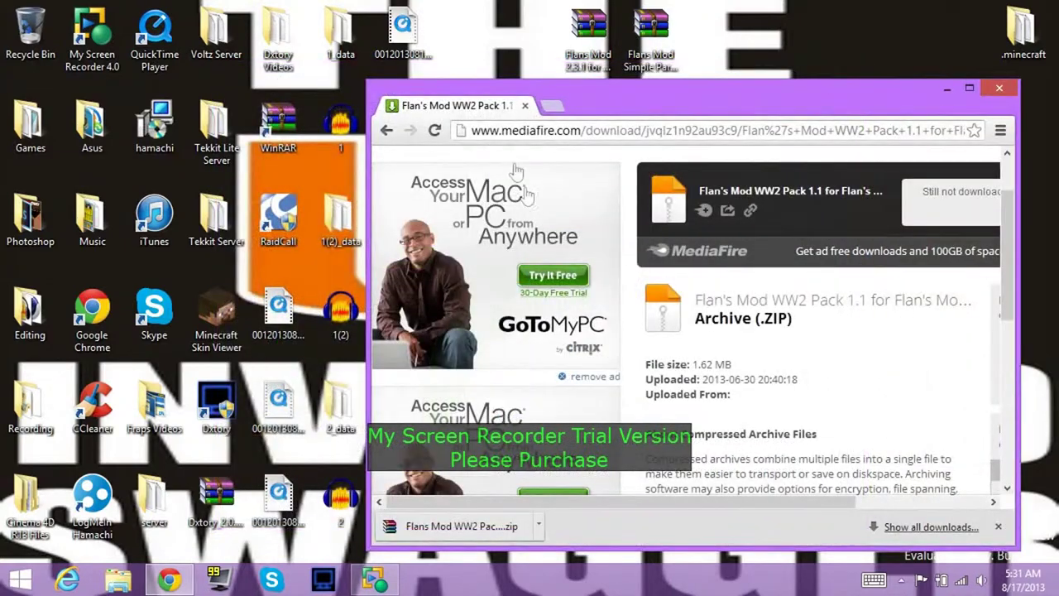
{"action": "left_click_drag", "start_coordinate": [593, 116], "coordinate": [639, 113]}
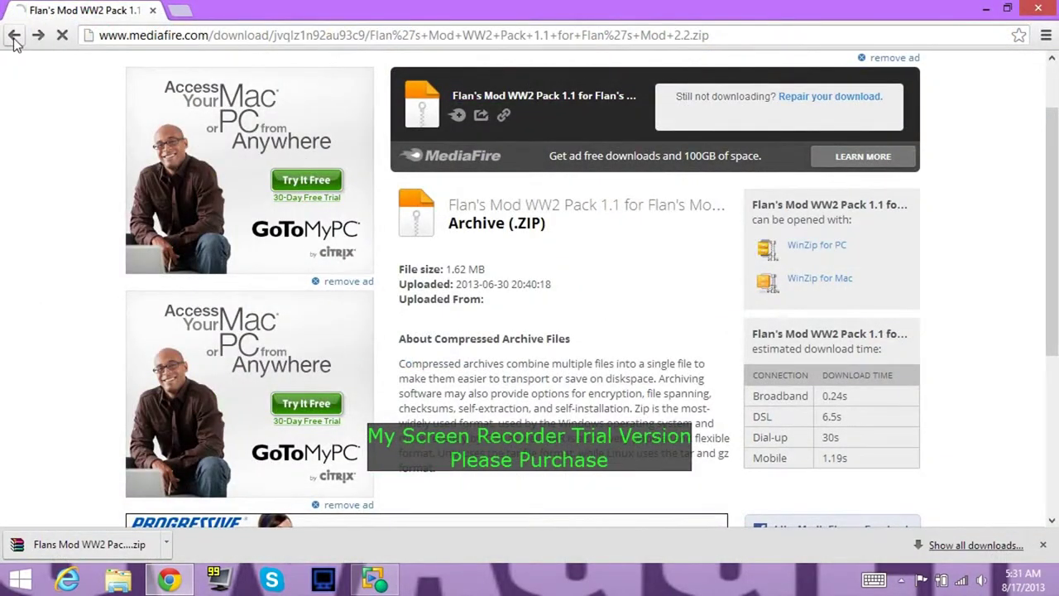
- Go back from the WW2 Pack download to the Flan's Mod forum thread, agreeing to leave the adf.ly page
{"action": "left_click", "coordinate": [14, 35]}
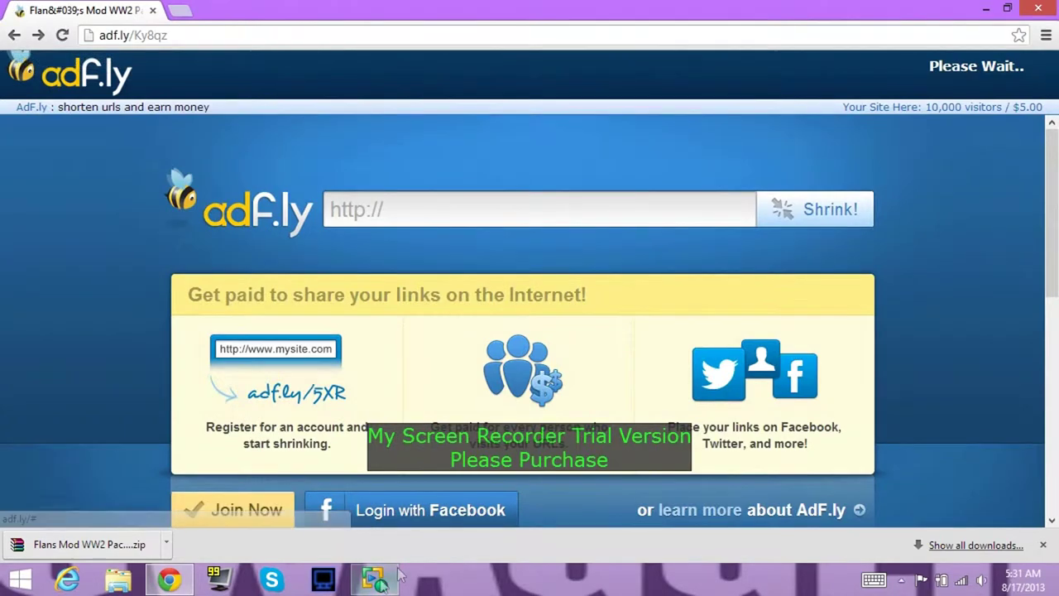
{"action": "mouse_move", "coordinate": [381, 585]}
{"action": "mouse_move", "coordinate": [327, 484]}
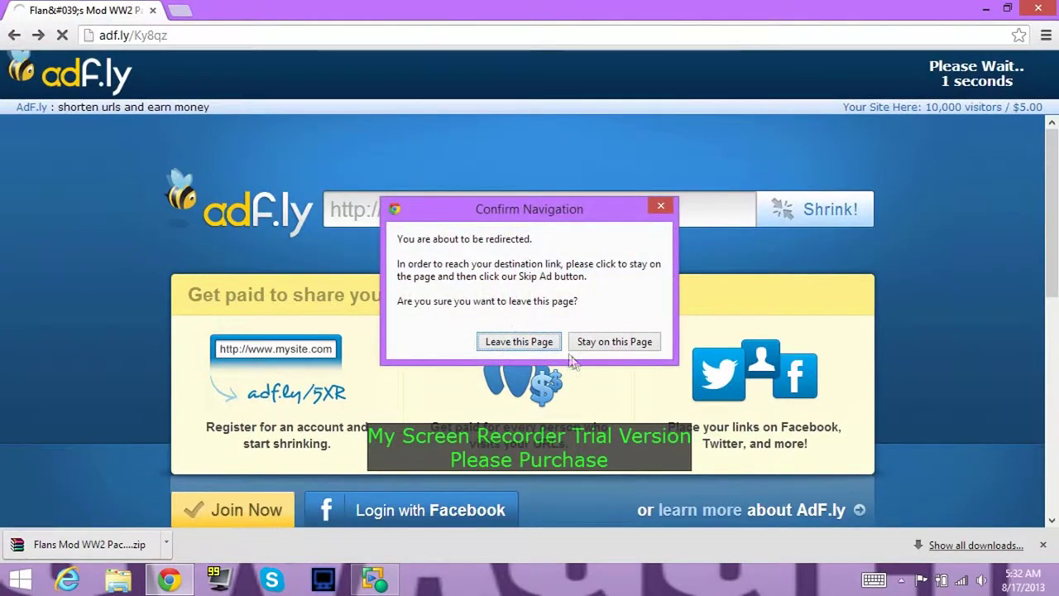
{"action": "left_click", "coordinate": [542, 342]}
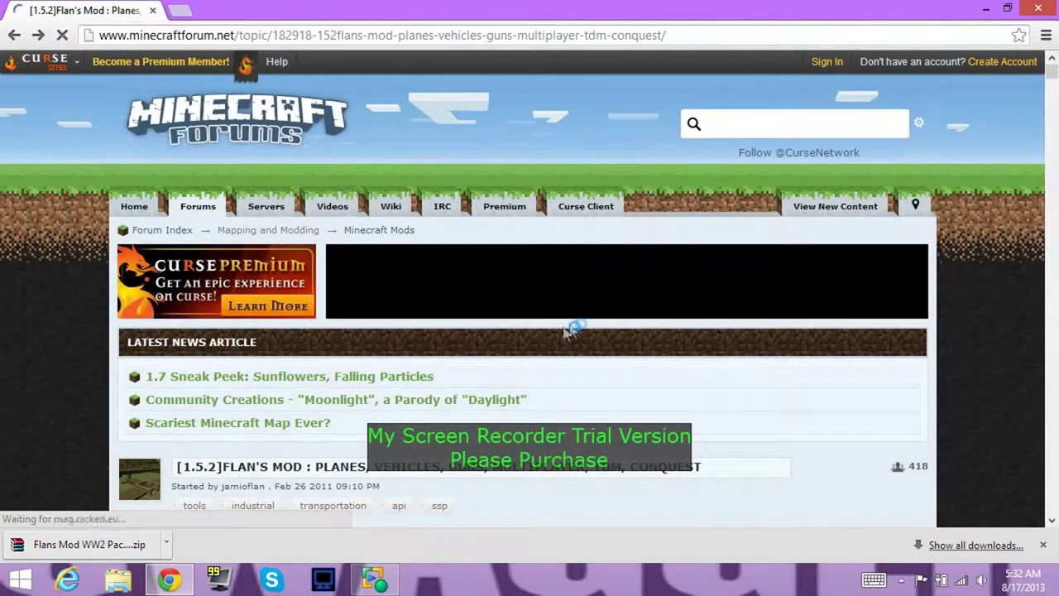
- Download the Modern Weapons Pack 1.1 for Flan's Mod 2.2 in its 1.5.2 version through adf.ly and MediaFire
{"action": "scroll", "coordinate": [570, 329], "scroll_direction": "down", "scroll_amount": 5}
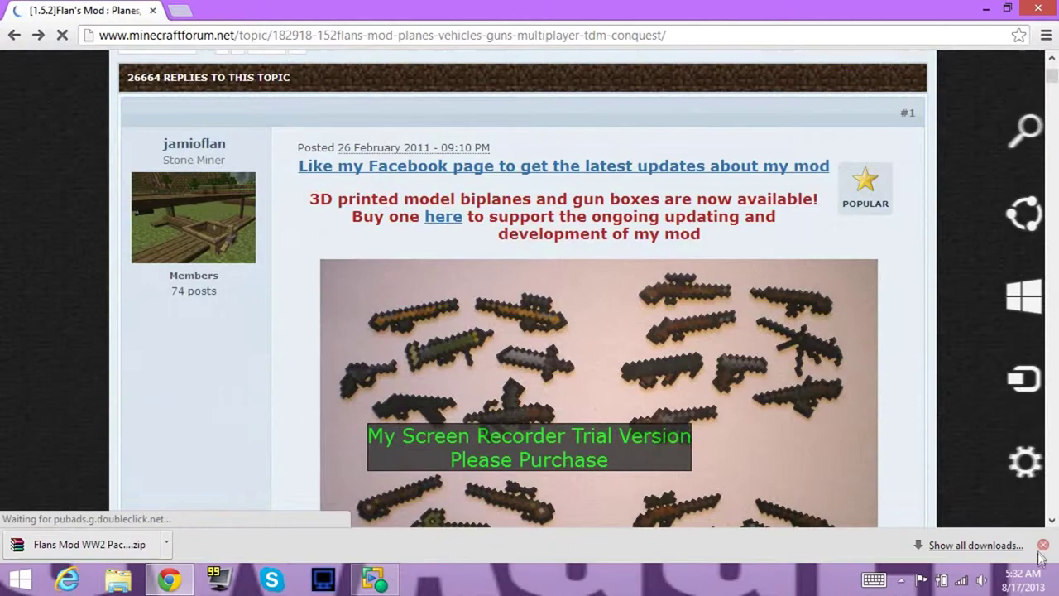
{"action": "scroll", "coordinate": [844, 330], "scroll_direction": "down", "scroll_amount": 10}
{"action": "scroll", "coordinate": [814, 303], "scroll_direction": "down", "scroll_amount": 10}
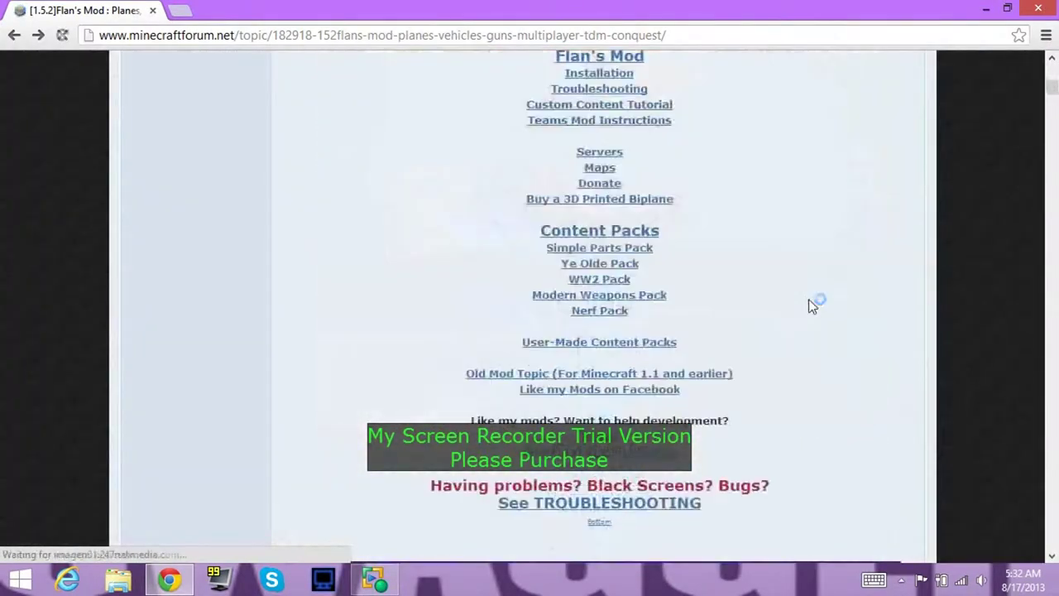
{"action": "scroll", "coordinate": [813, 303], "scroll_direction": "down", "scroll_amount": 10}
{"action": "scroll", "coordinate": [814, 303], "scroll_direction": "down", "scroll_amount": 10}
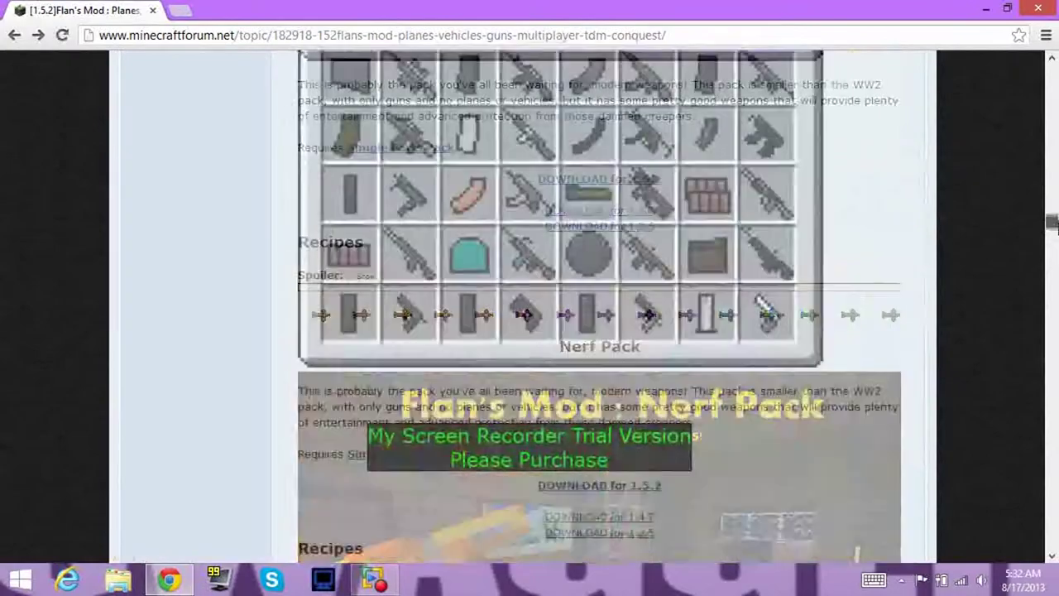
{"action": "mouse_move", "coordinate": [1052, 221]}
{"action": "left_mouse_down"}
{"action": "mouse_move", "coordinate": [1052, 206]}
{"action": "mouse_move", "coordinate": [1053, 222]}
{"action": "left_mouse_up"}
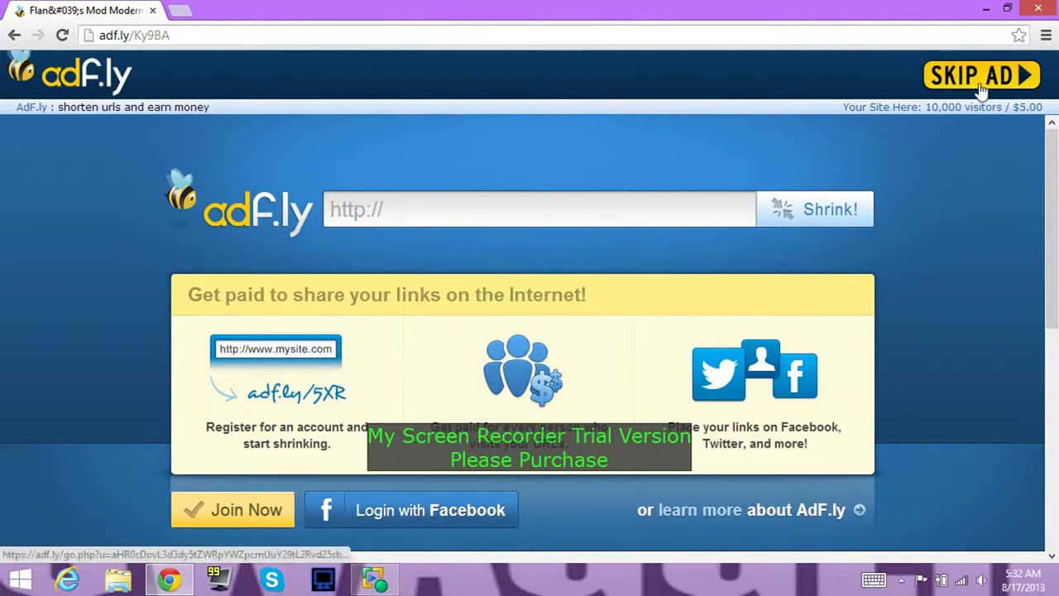
{"action": "left_click", "coordinate": [980, 86]}
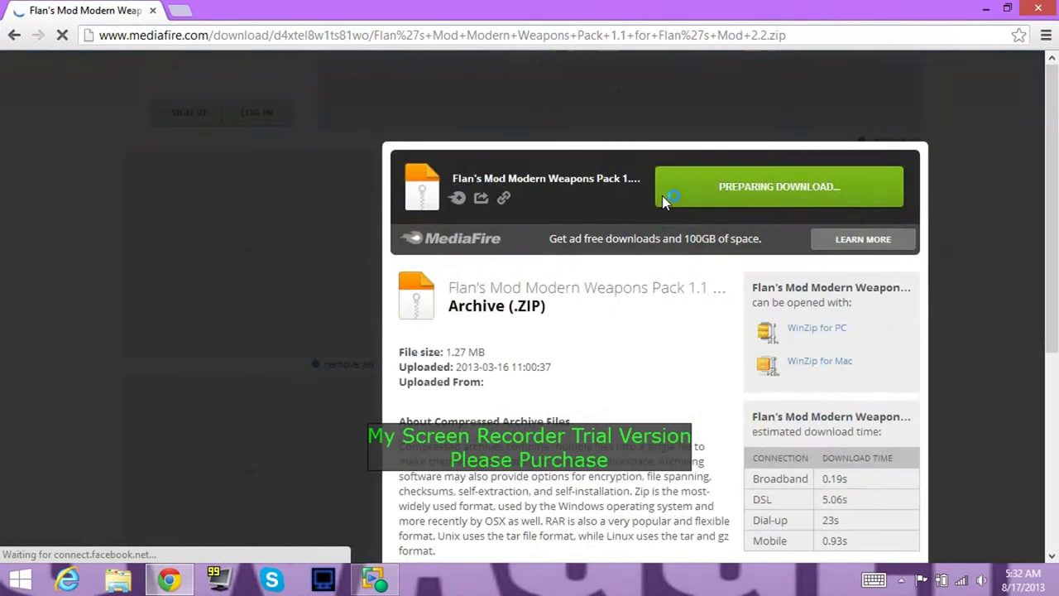
{"action": "left_click", "coordinate": [778, 192]}
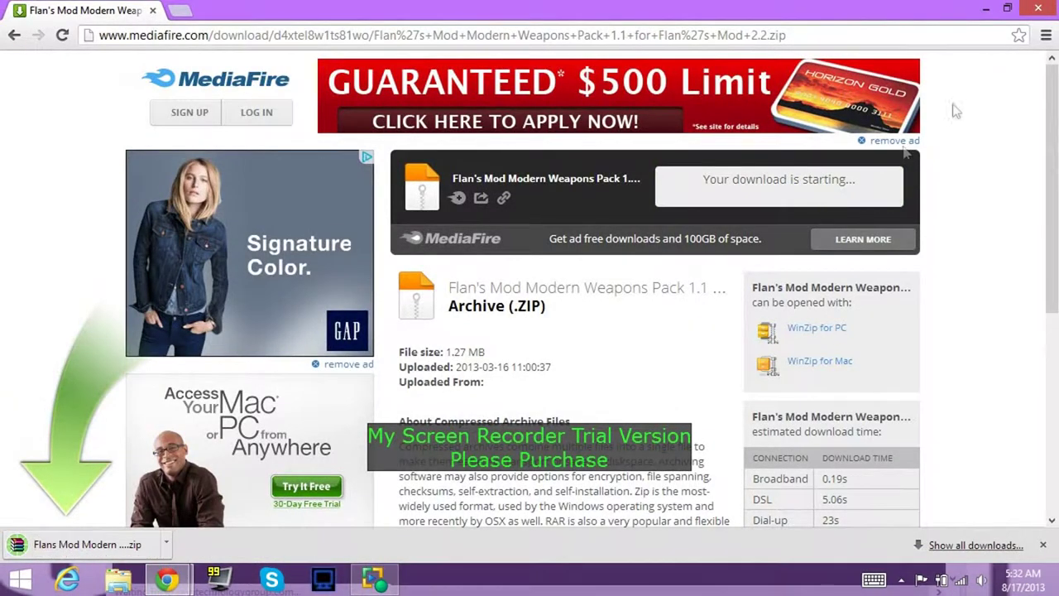
- Close the RealPlayer pop-up and put the downloaded Flans Mod Modern Weapons Pack zip on the desktop beside the other archives
{"action": "left_click", "coordinate": [1007, 7]}
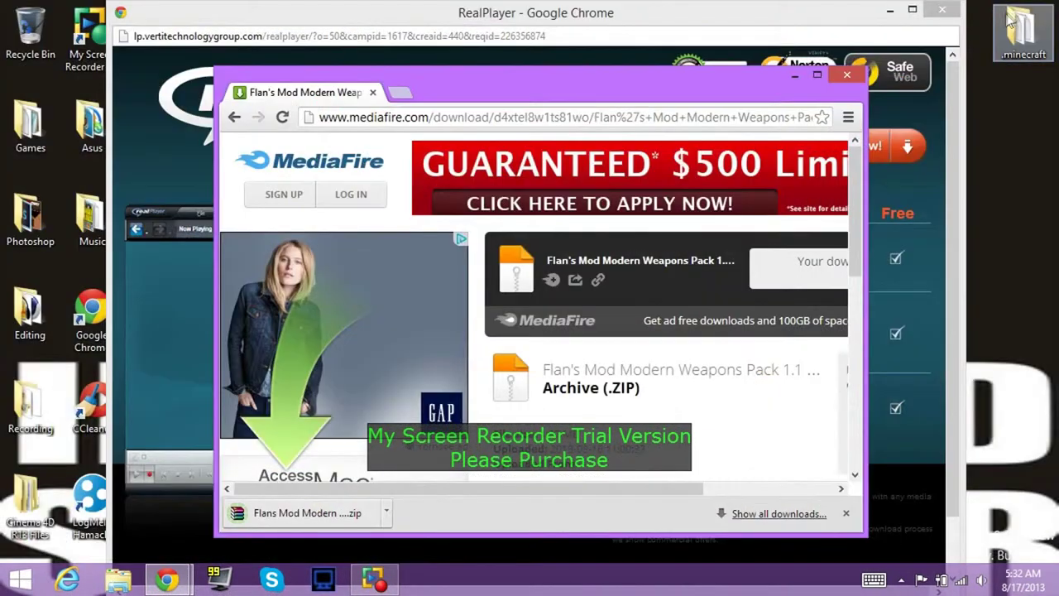
{"action": "left_click", "coordinate": [945, 12]}
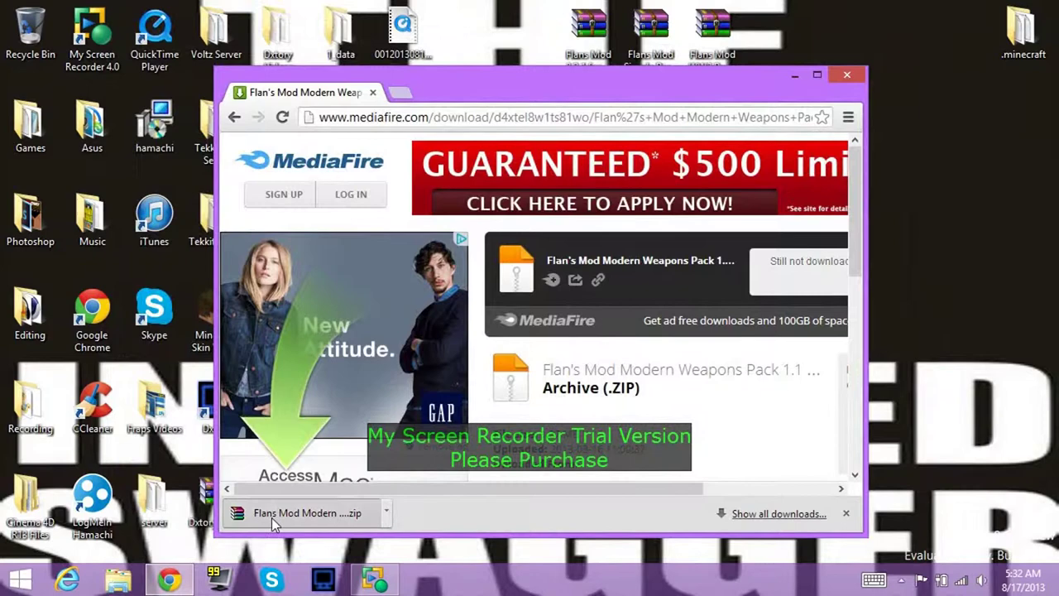
{"action": "left_click", "coordinate": [282, 546]}
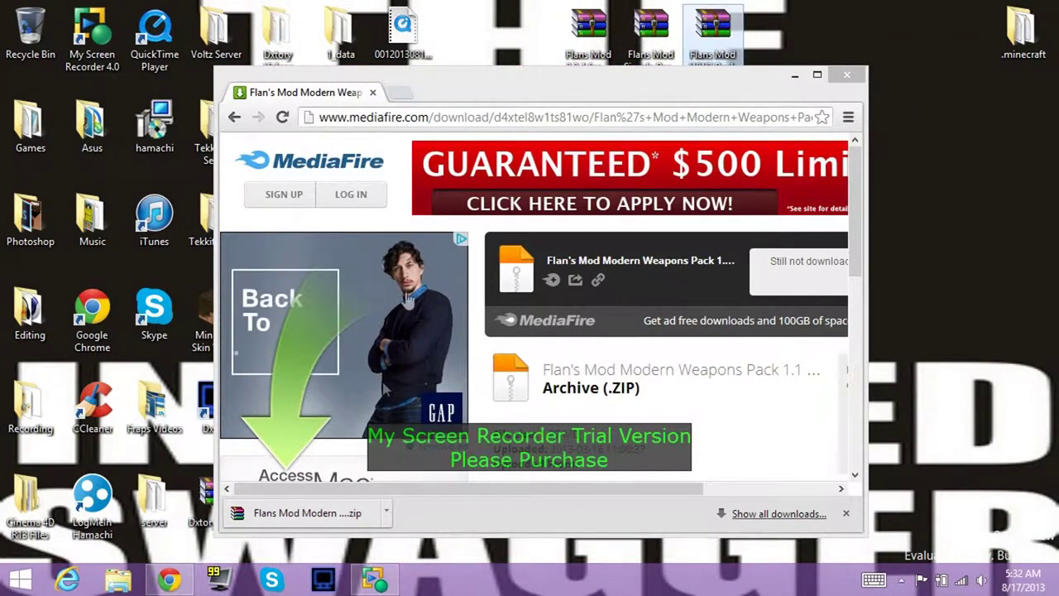
{"action": "left_click_drag", "start_coordinate": [500, 83], "coordinate": [703, 100]}
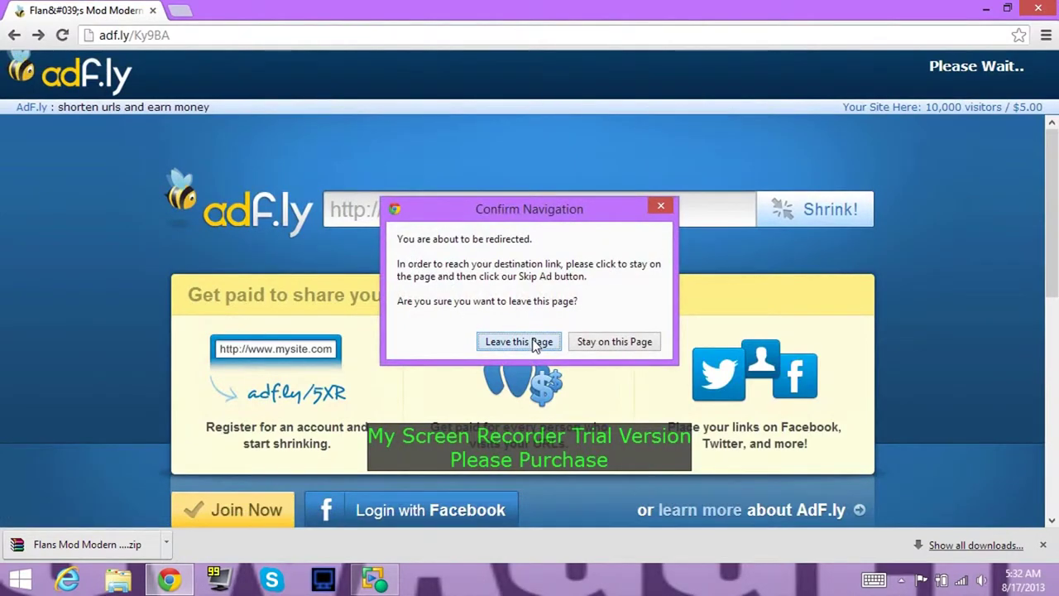
- Agree to leave the adf.ly page and go from the forum thread to the Google home page
{"action": "left_click", "coordinate": [519, 342]}
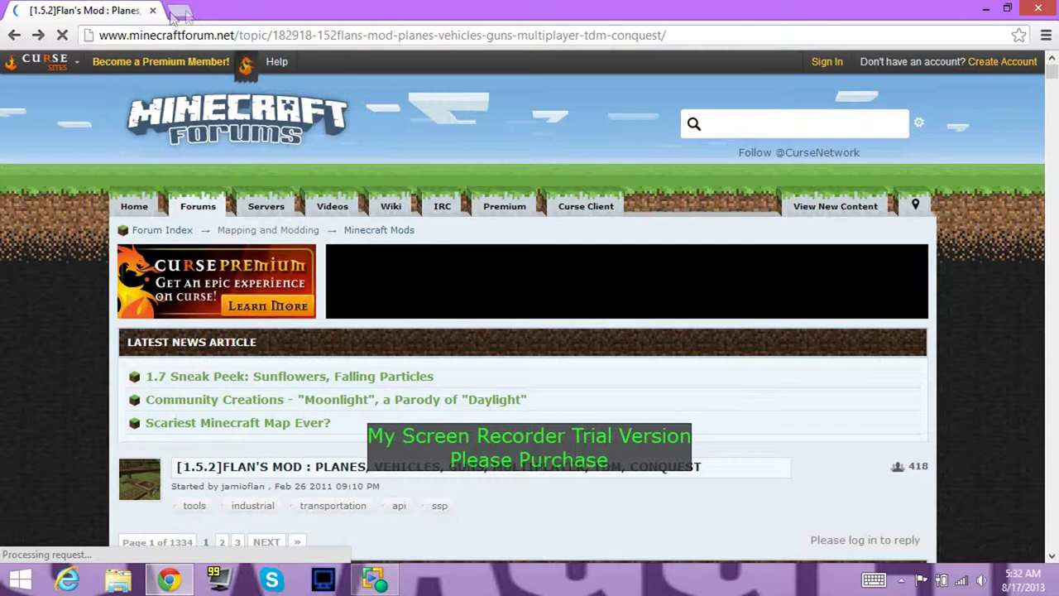
{"action": "left_click", "coordinate": [296, 37]}
{"action": "key", "text": "BackSpace"}
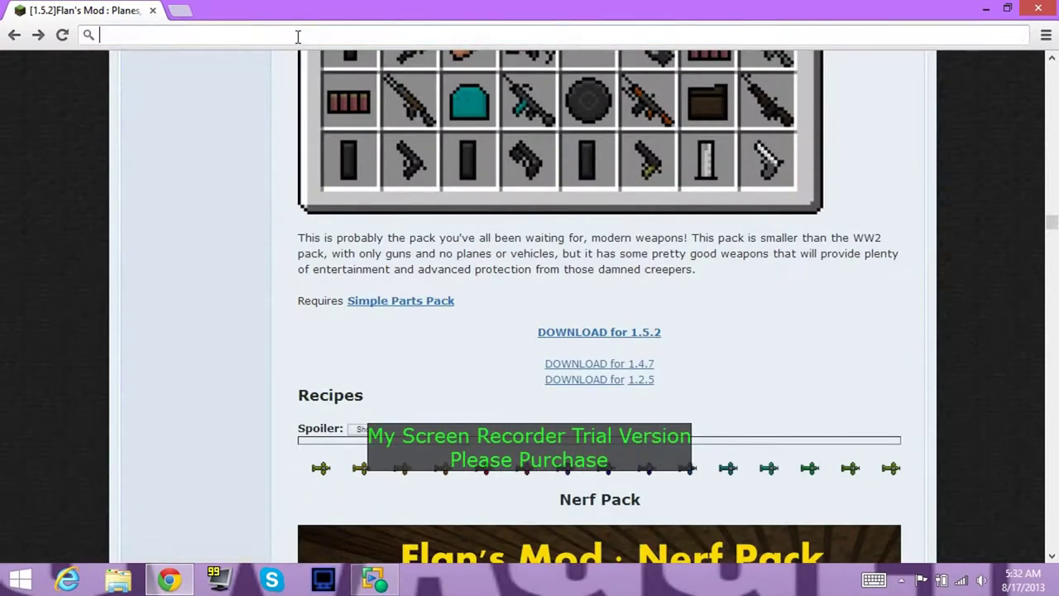
{"action": "type", "text": "google"}
{"action": "key", "text": "Return"}
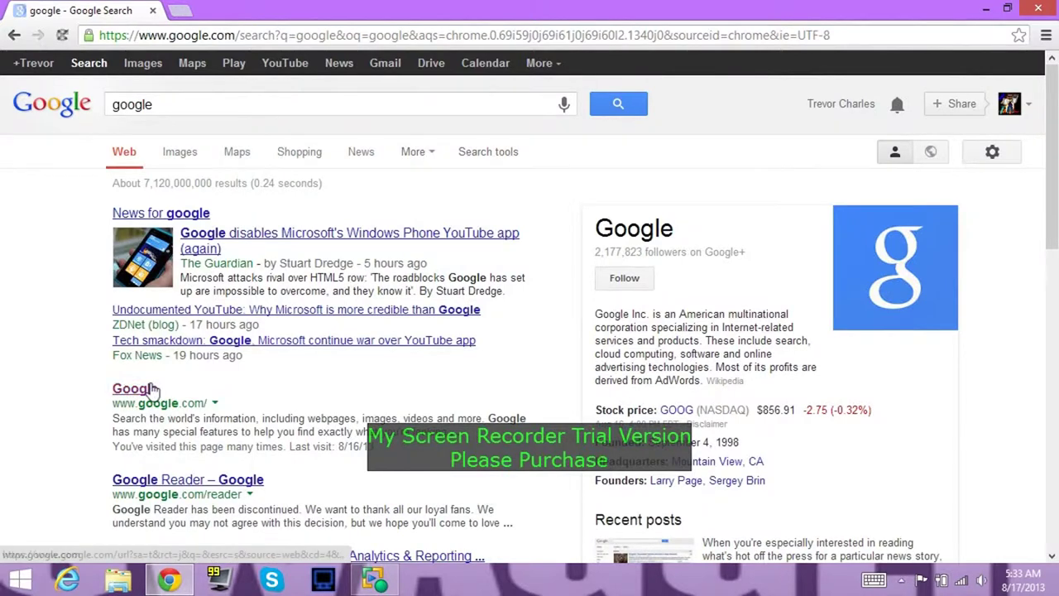
{"action": "left_click", "coordinate": [153, 389]}
- Search for "minecraft forge" and open the Minecraft Forge Downloads page from the results
{"action": "type", "text": "mine"}
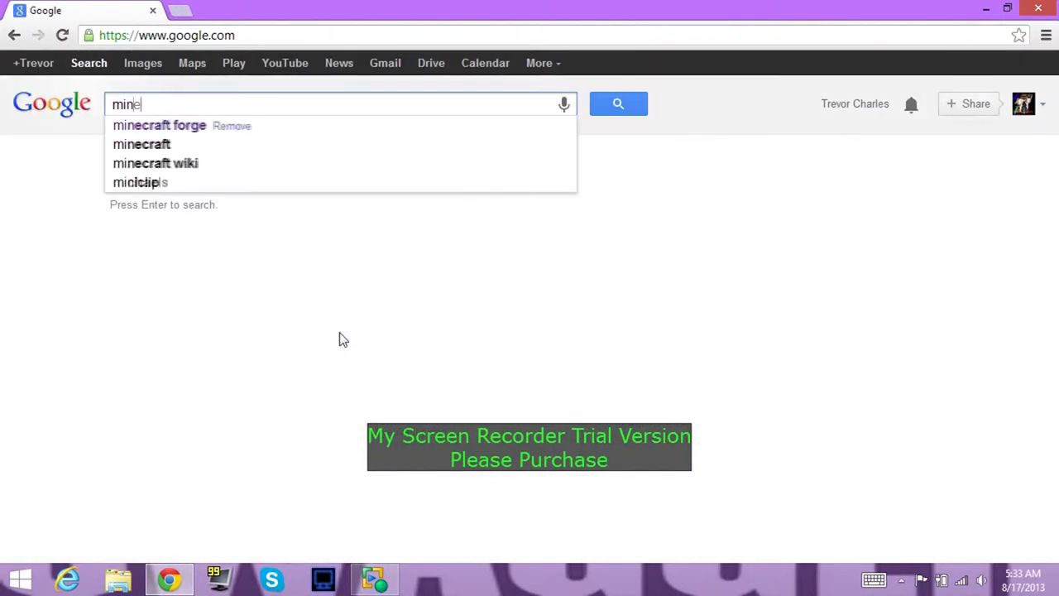
{"action": "type", "text": "craft f"}
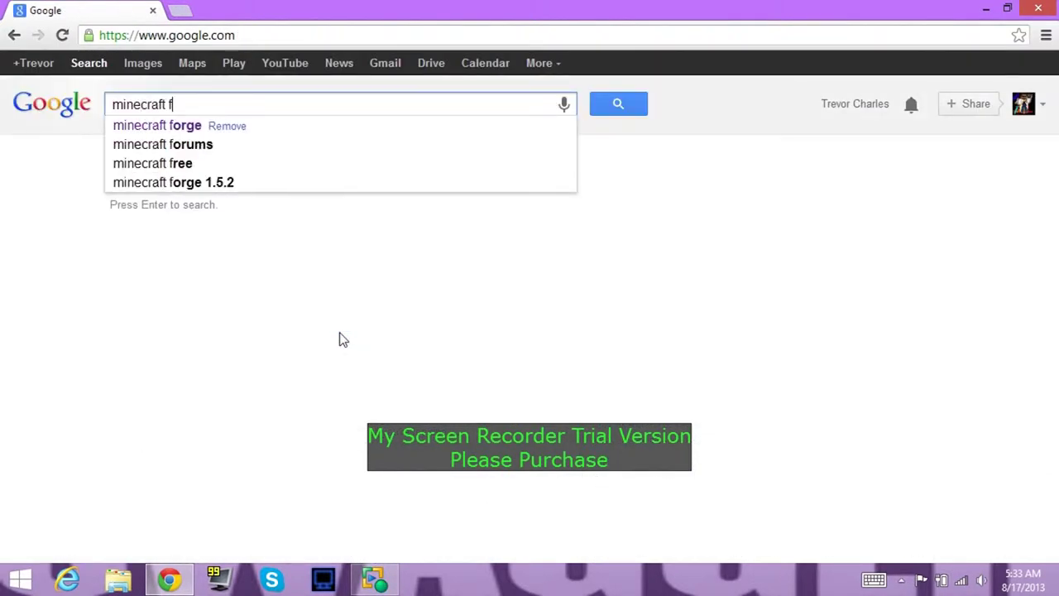
{"action": "type", "text": "orge"}
{"action": "key", "text": "Return"}
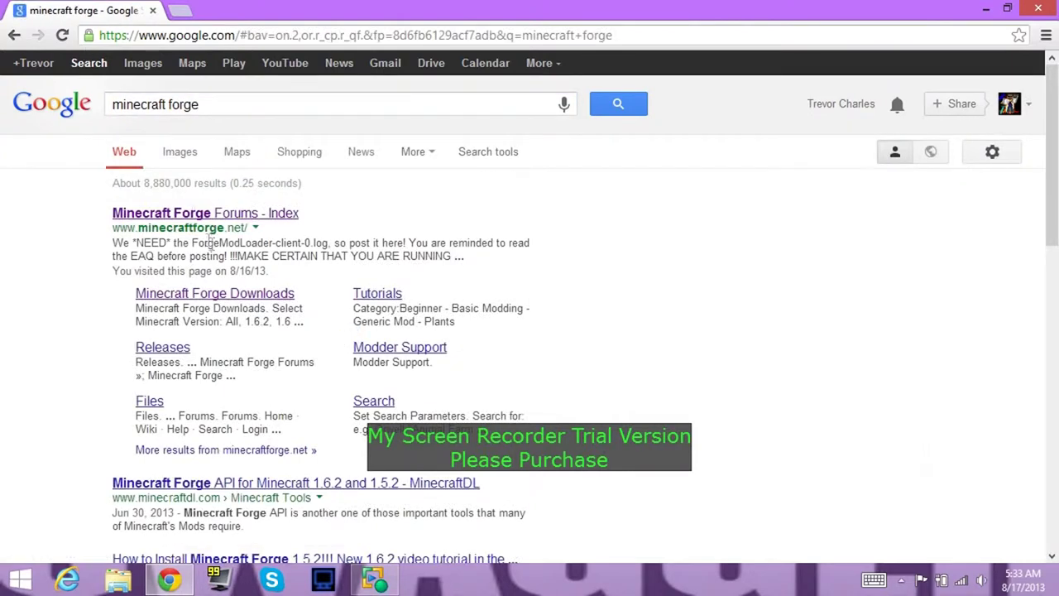
{"action": "left_click", "coordinate": [232, 298]}
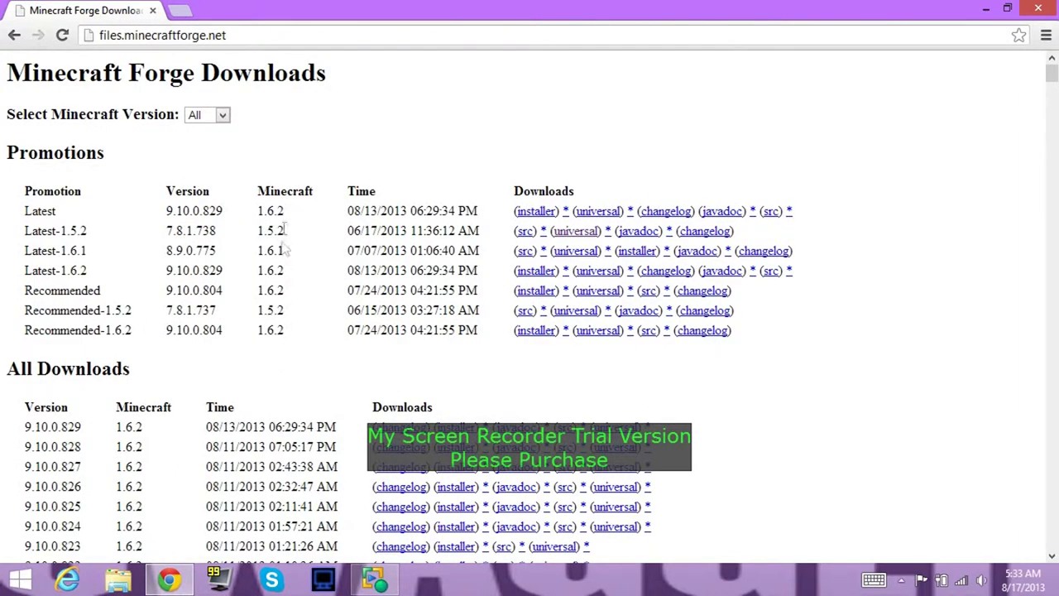
- Download the universal build of Forge 7.8.1.738 for Minecraft 1.5.2, skipping the adf.ly ad
{"action": "scroll", "coordinate": [279, 206], "scroll_direction": "down", "scroll_amount": 7}
{"action": "scroll", "coordinate": [279, 244], "scroll_direction": "up", "scroll_amount": 4}
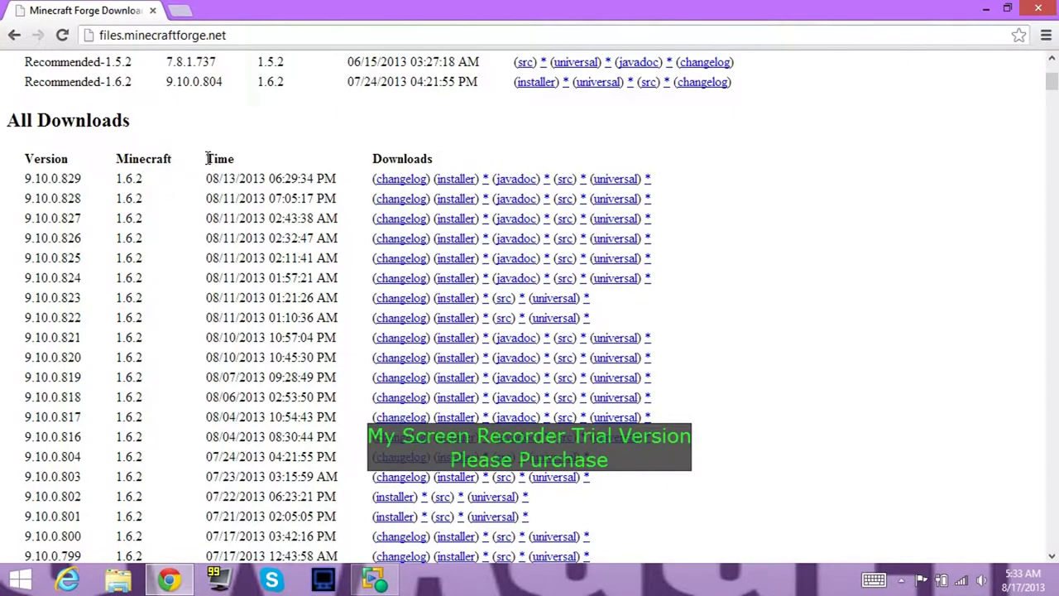
{"action": "scroll", "coordinate": [184, 199], "scroll_direction": "down", "scroll_amount": 10}
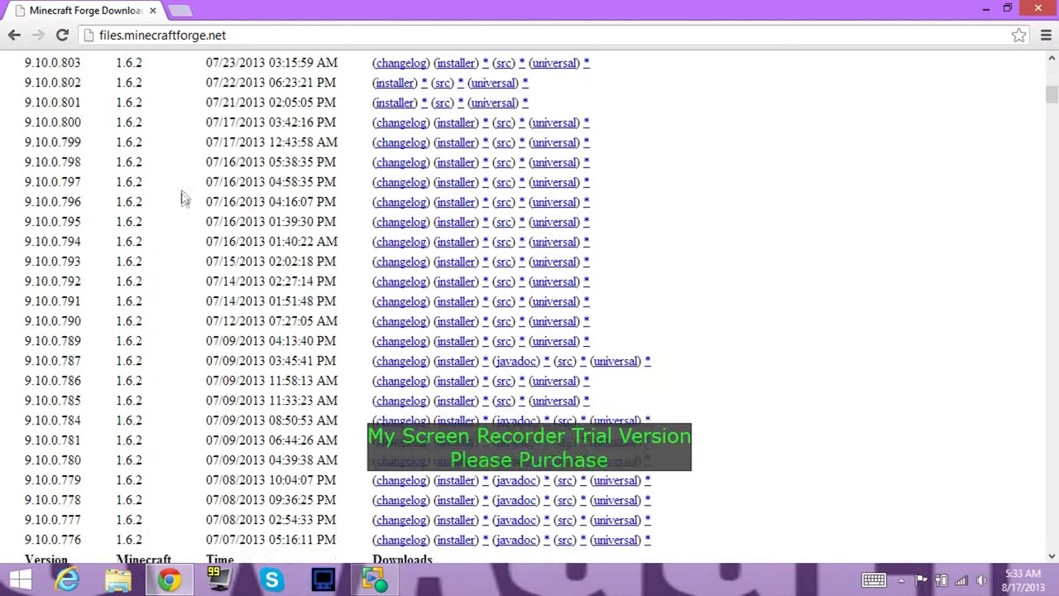
{"action": "scroll", "coordinate": [160, 281], "scroll_direction": "down", "scroll_amount": 6}
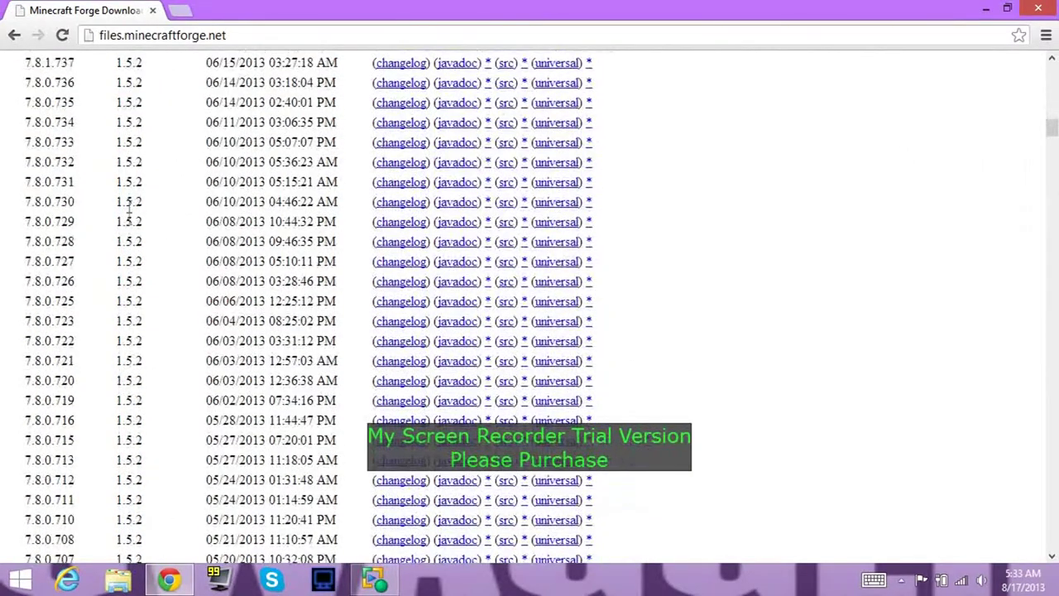
{"action": "scroll", "coordinate": [129, 214], "scroll_direction": "up", "scroll_amount": 1}
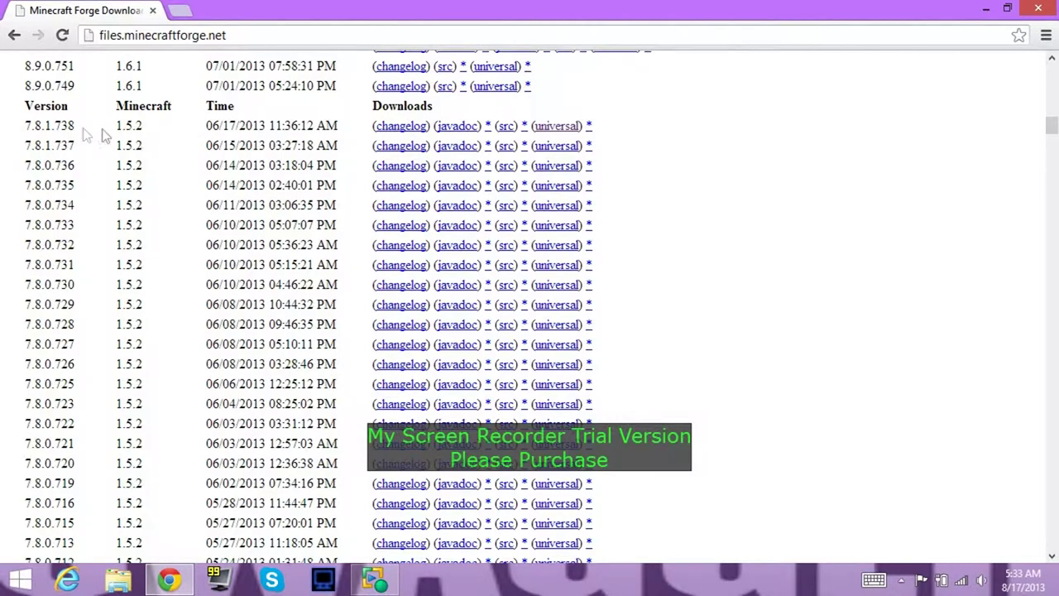
{"action": "left_click", "coordinate": [556, 127]}
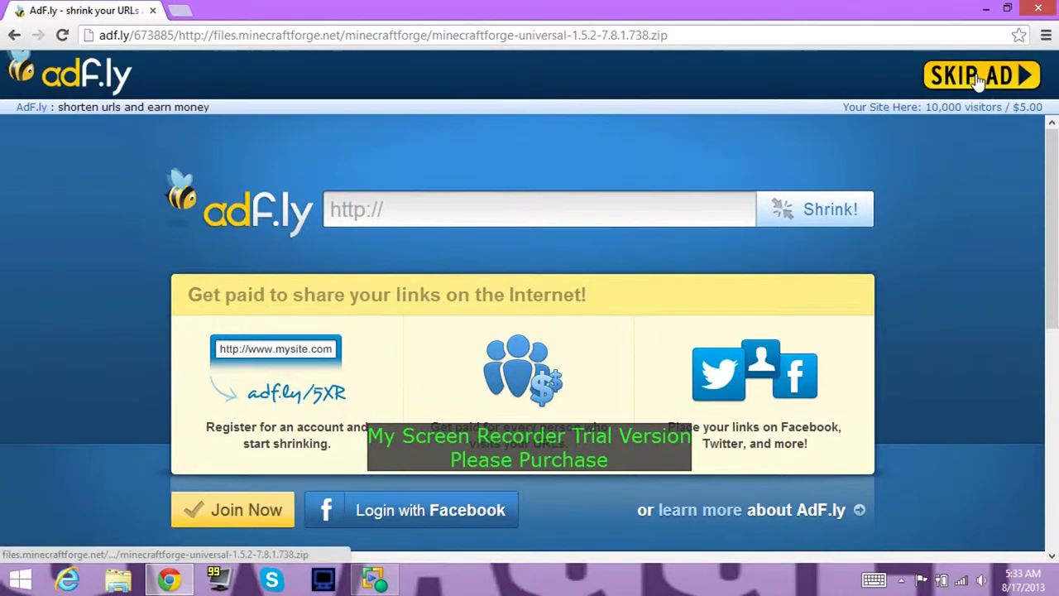
{"action": "left_click", "coordinate": [979, 79]}
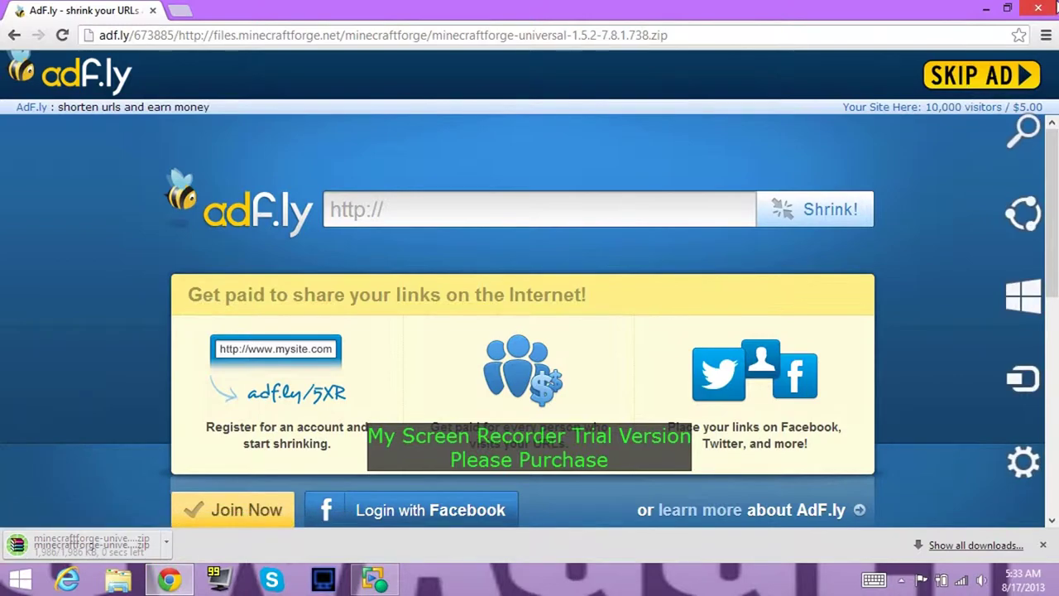
- Place the downloaded minecraftforge-universal zip on the desktop beside the Flans Mod archives and close the browser
{"action": "left_click", "coordinate": [1010, 8]}
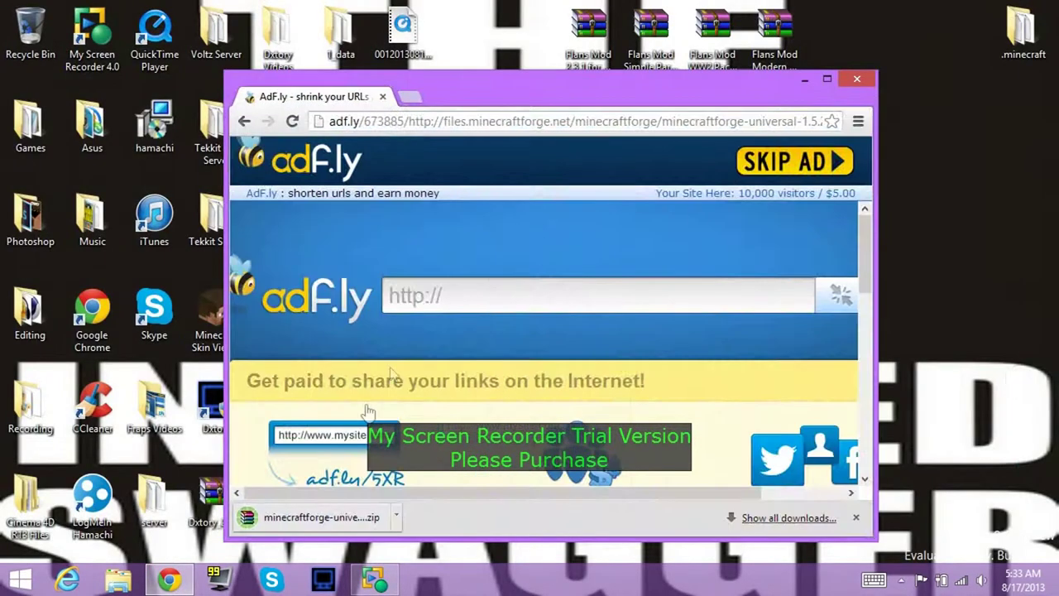
{"action": "left_click_drag", "start_coordinate": [323, 517], "coordinate": [878, 83]}
{"action": "left_click_drag", "start_coordinate": [403, 310], "coordinate": [527, 35]}
{"action": "double_click", "coordinate": [755, 96]}
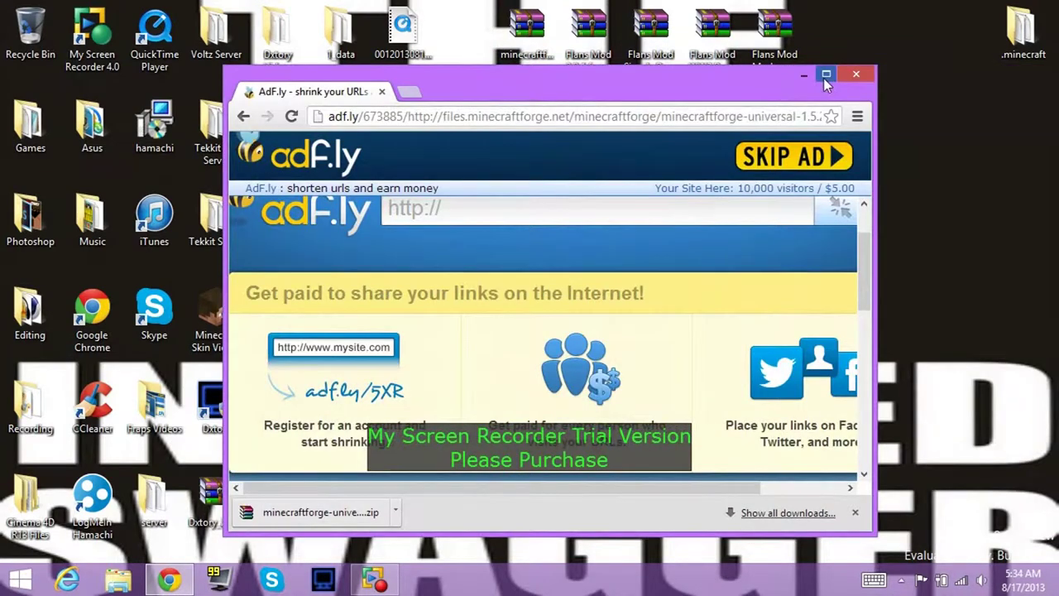
{"action": "left_click", "coordinate": [826, 75]}
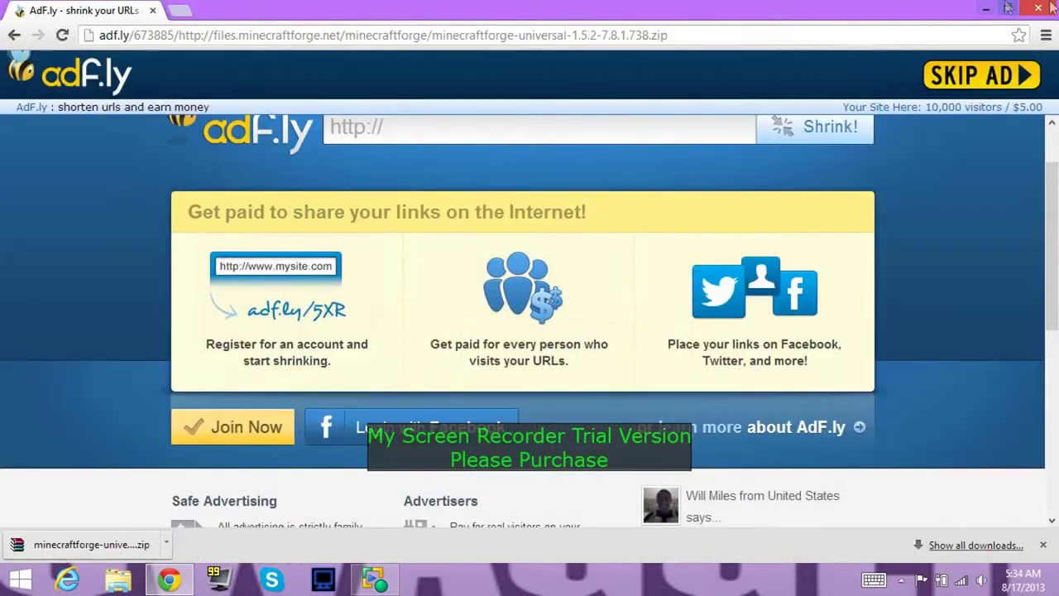
{"action": "left_click", "coordinate": [1008, 8]}
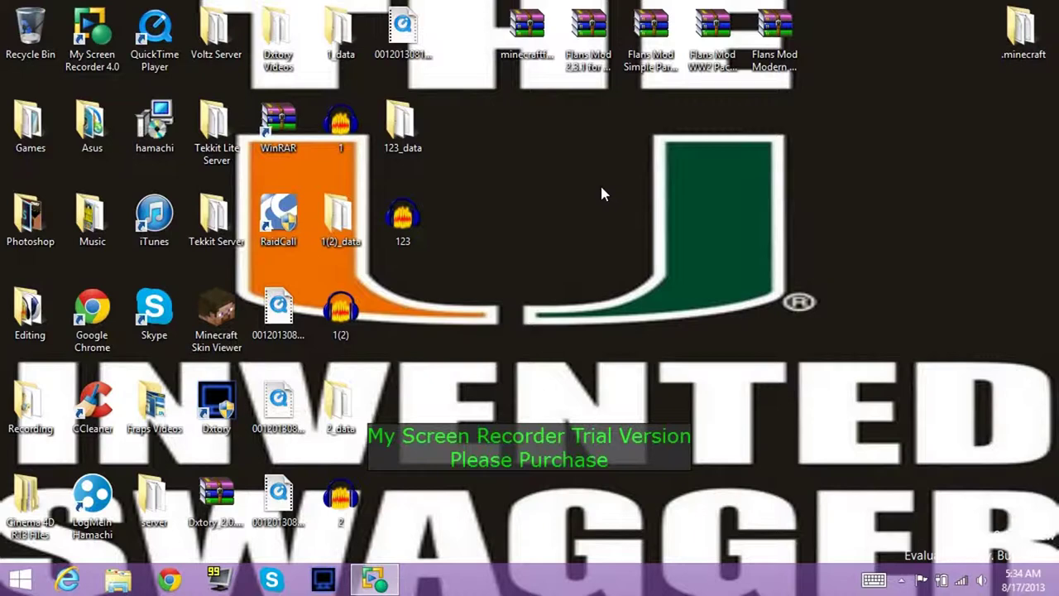
- Open the Roaming application data folder by running %appdata%
{"action": "key", "text": "super+r"}
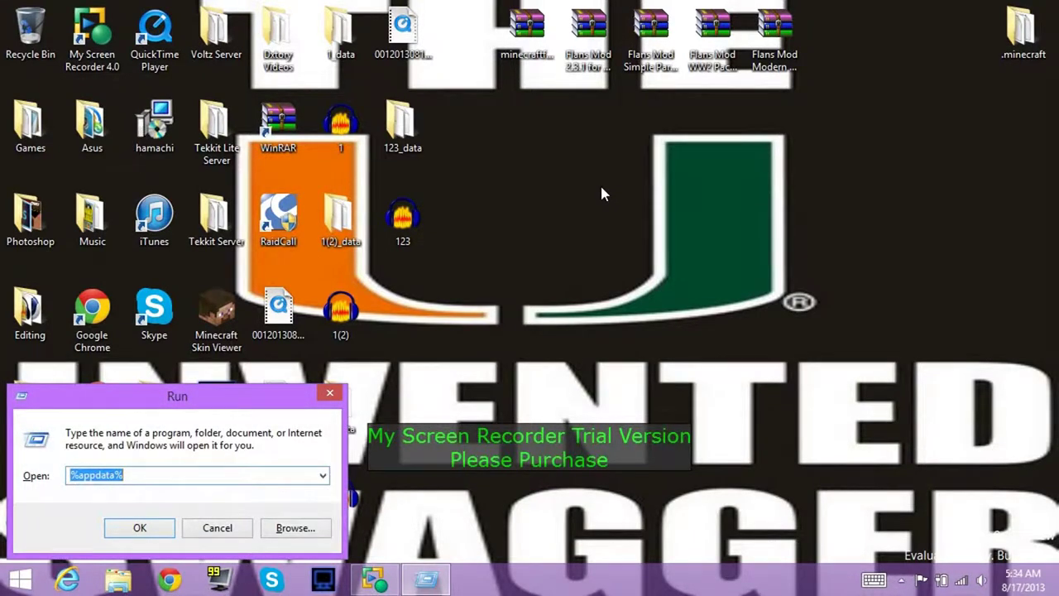
{"action": "key", "text": "BackSpace"}
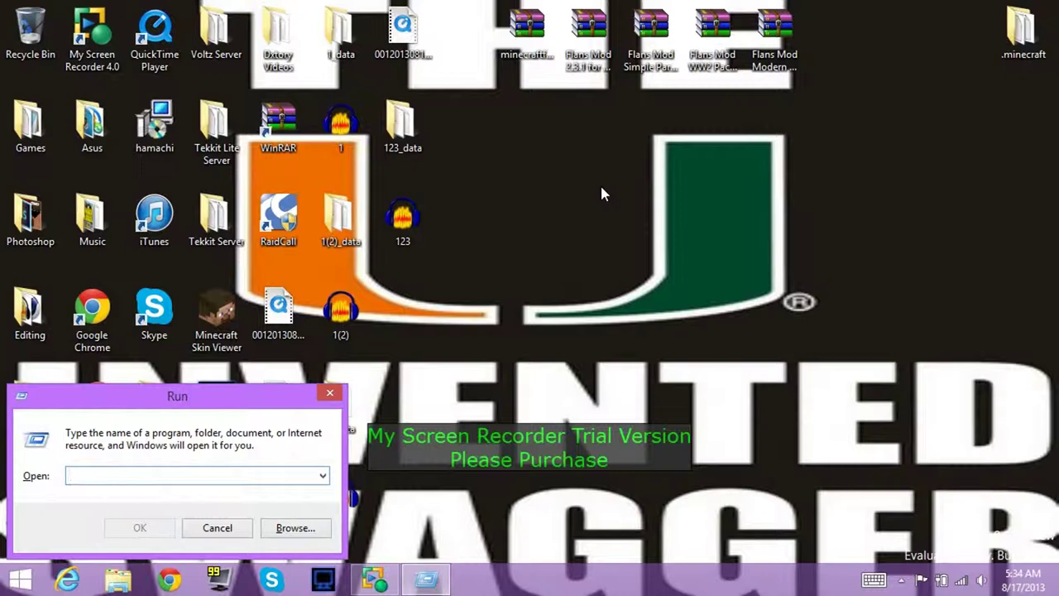
{"action": "type", "text": "%appd"}
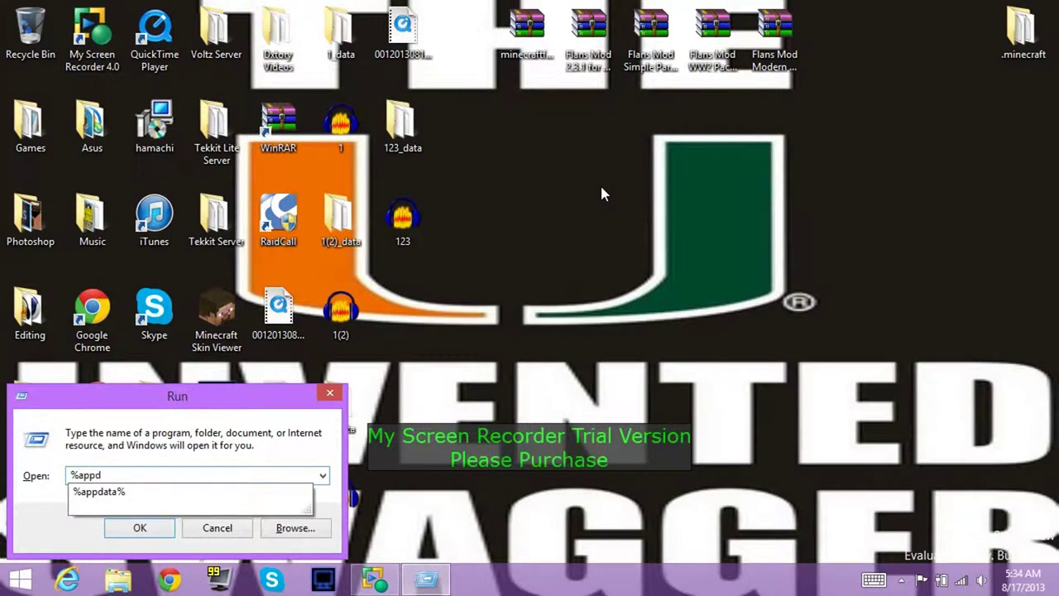
{"action": "type", "text": "ata%"}
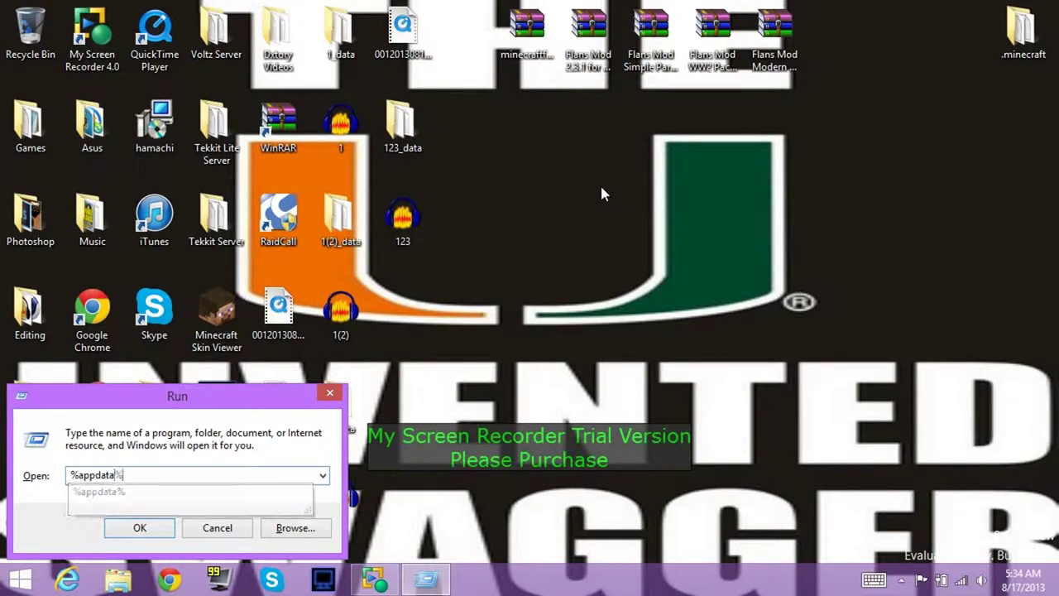
{"action": "key", "text": "Return"}
- Open the bin folder inside .minecraft and select the minecraft archive
{"action": "scroll", "coordinate": [476, 337], "scroll_direction": "down", "scroll_amount": 8}
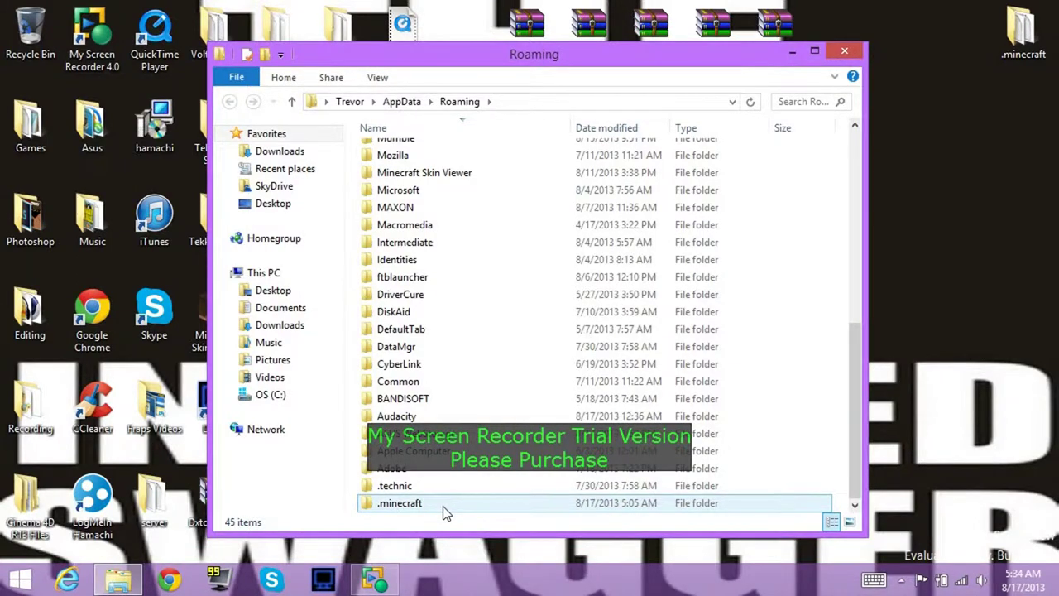
{"action": "double_click", "coordinate": [444, 506]}
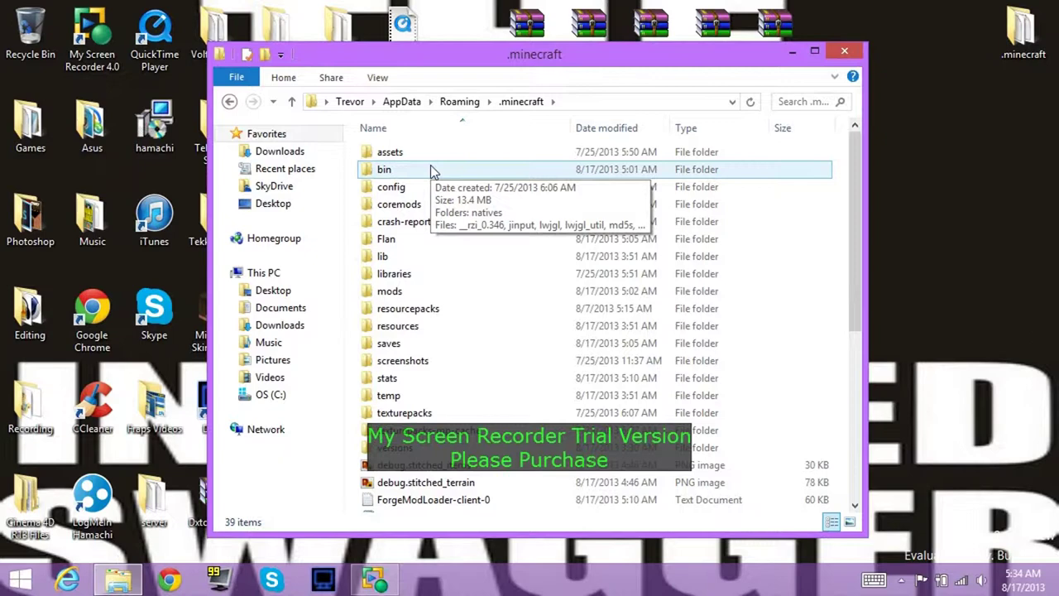
{"action": "double_click", "coordinate": [430, 169]}
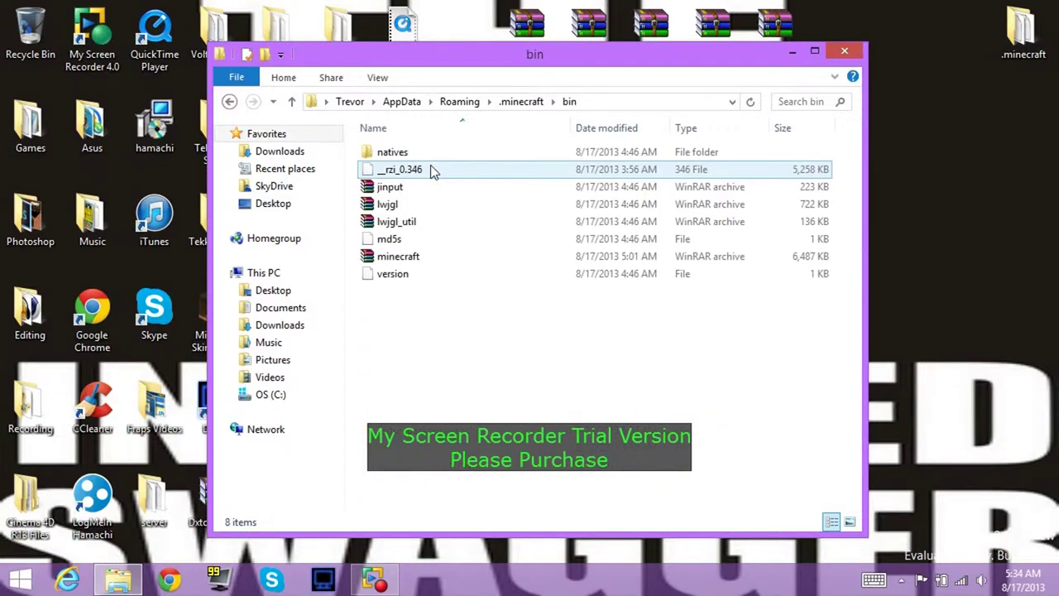
{"action": "left_click", "coordinate": [452, 258]}
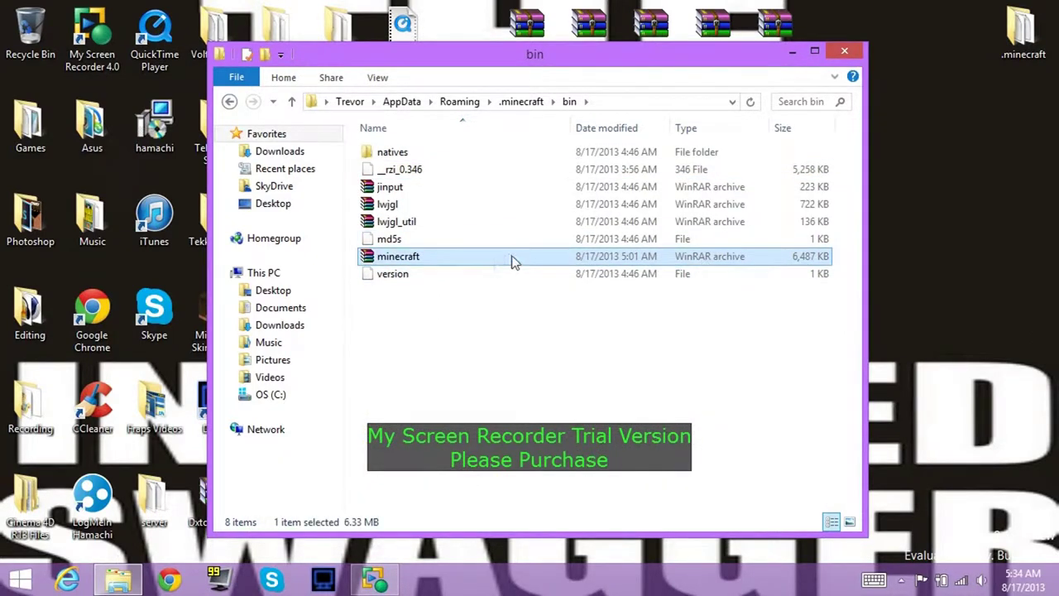
- Open minecraft.jar and the desktop's minecraftforge-universal zip in WinRAR, arranging the two archive windows side by side
{"action": "right_click", "coordinate": [511, 255]}
{"action": "mouse_move", "coordinate": [583, 343]}
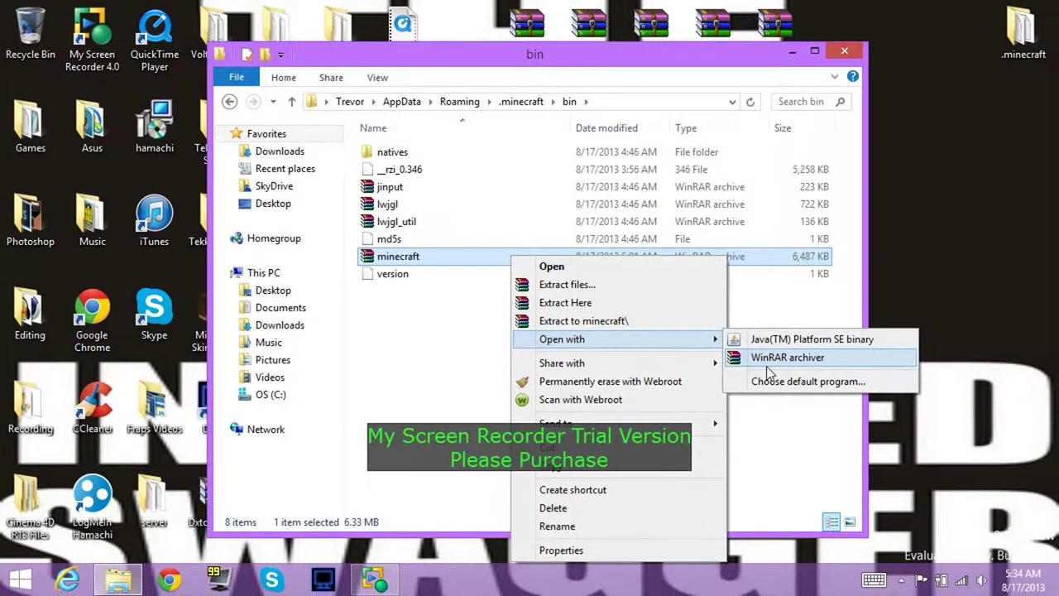
{"action": "left_click", "coordinate": [768, 369]}
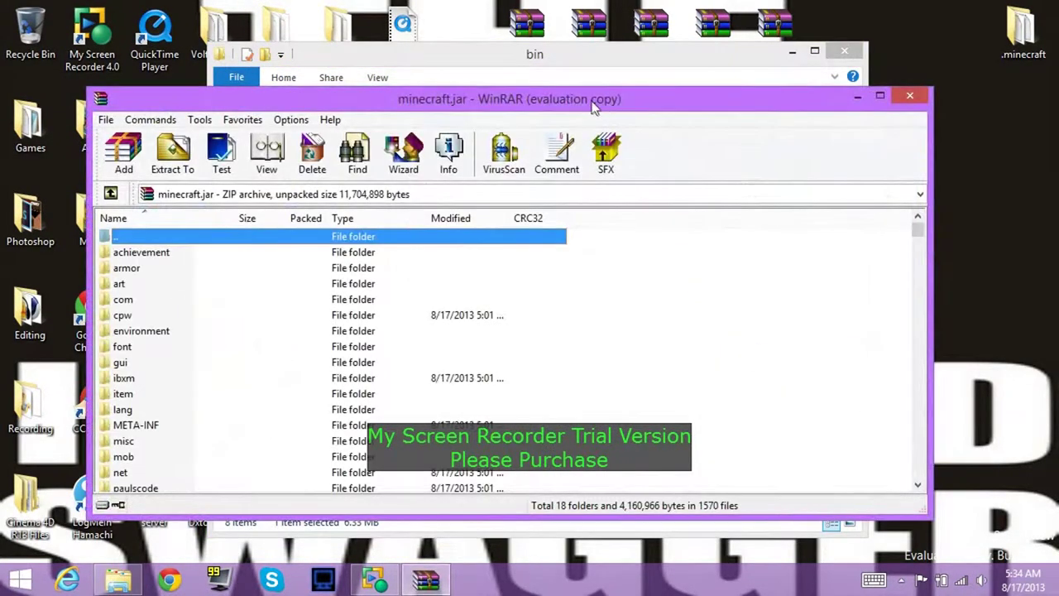
{"action": "left_click_drag", "start_coordinate": [592, 107], "coordinate": [2, 116]}
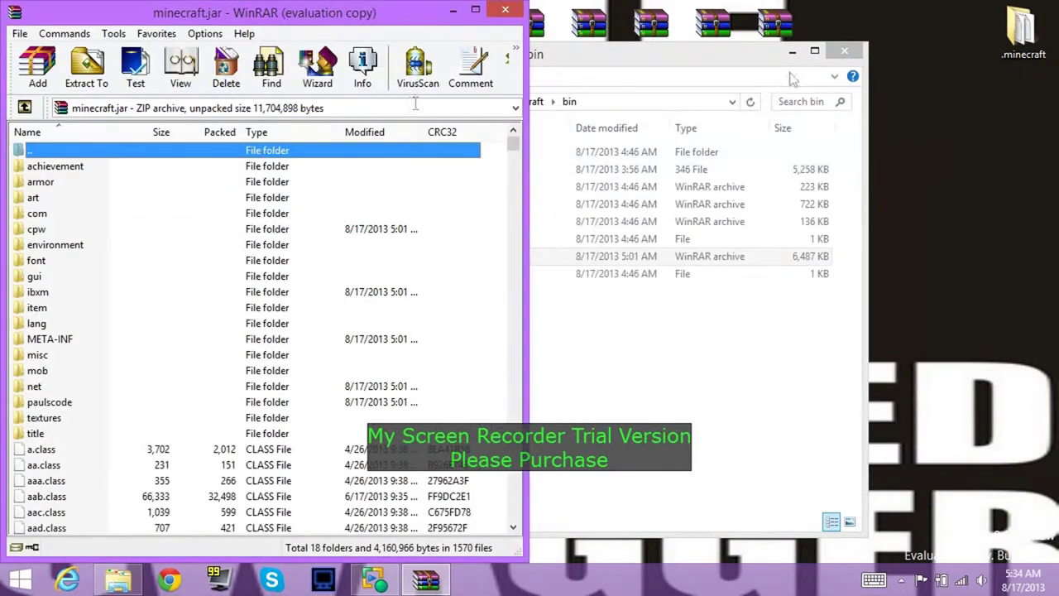
{"action": "left_click", "coordinate": [792, 51]}
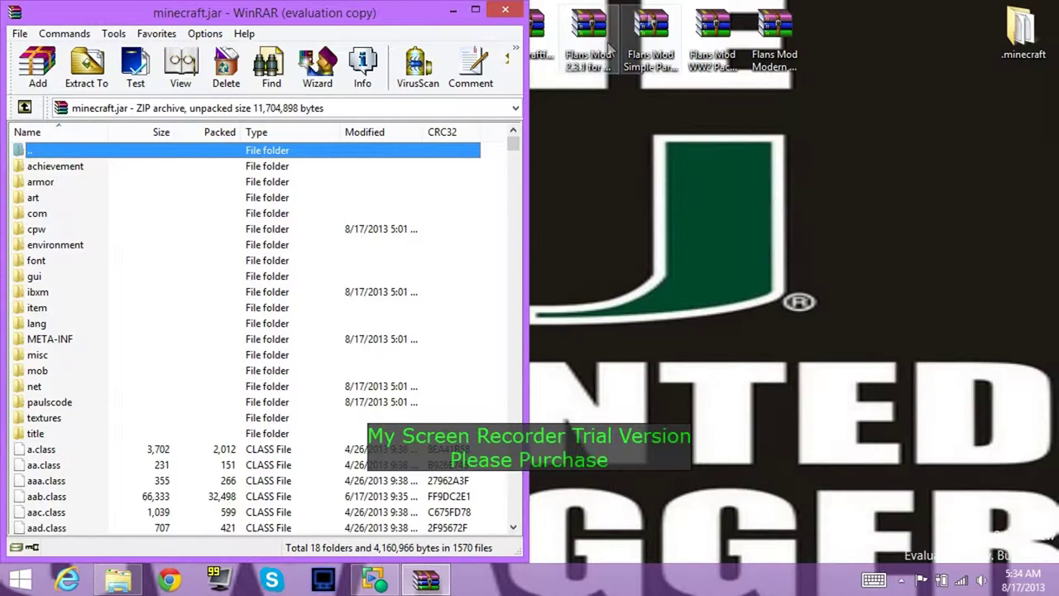
{"action": "double_click", "coordinate": [536, 43]}
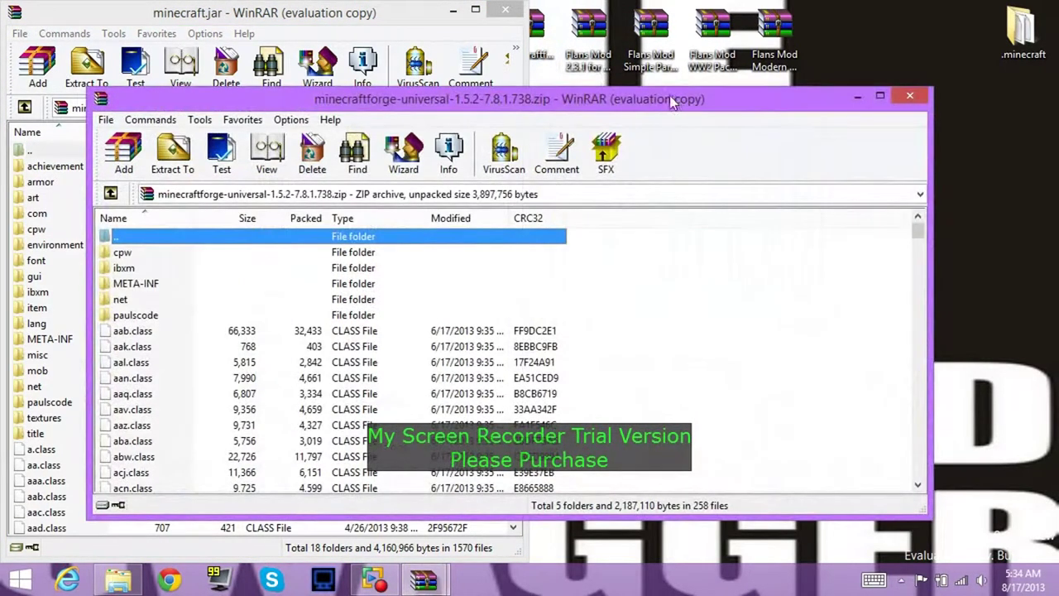
{"action": "left_click_drag", "start_coordinate": [672, 99], "coordinate": [1058, 49]}
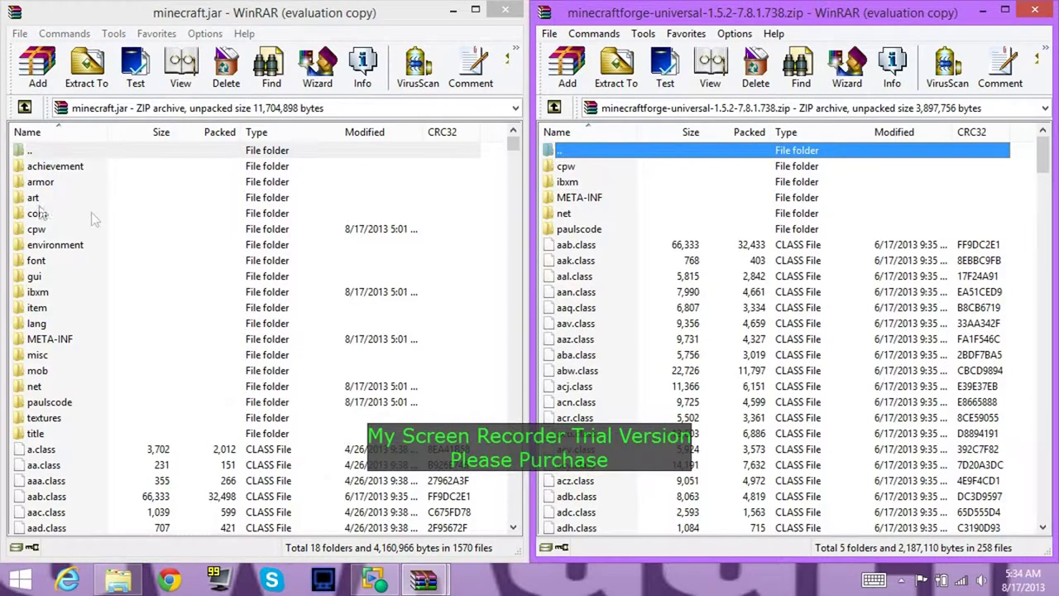
- Delete the META-INF folder from the minecraft.jar archive
{"action": "left_click", "coordinate": [87, 340]}
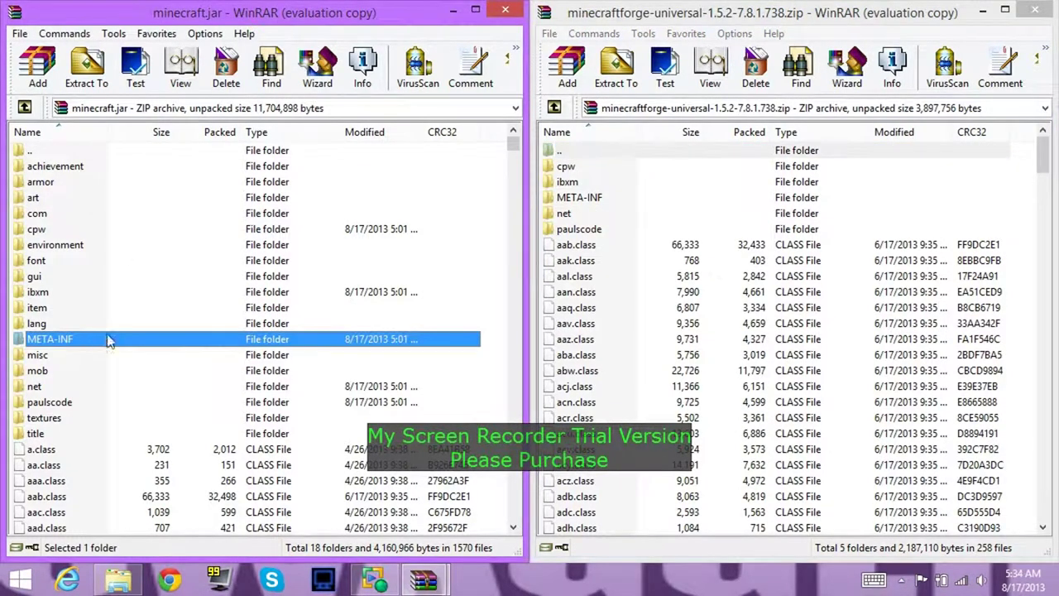
{"action": "right_click", "coordinate": [108, 340]}
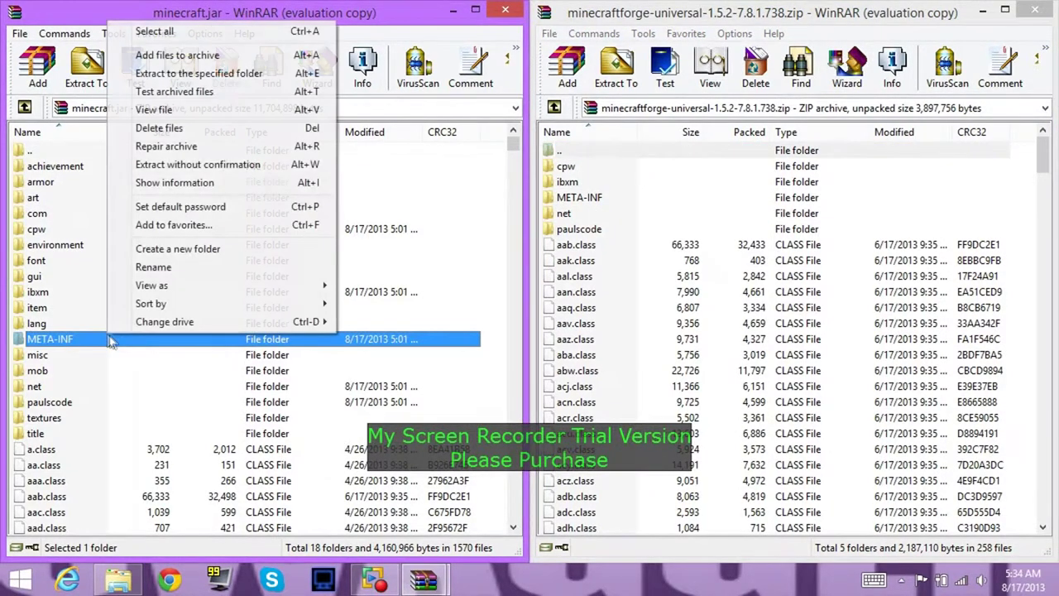
{"action": "left_click", "coordinate": [201, 127]}
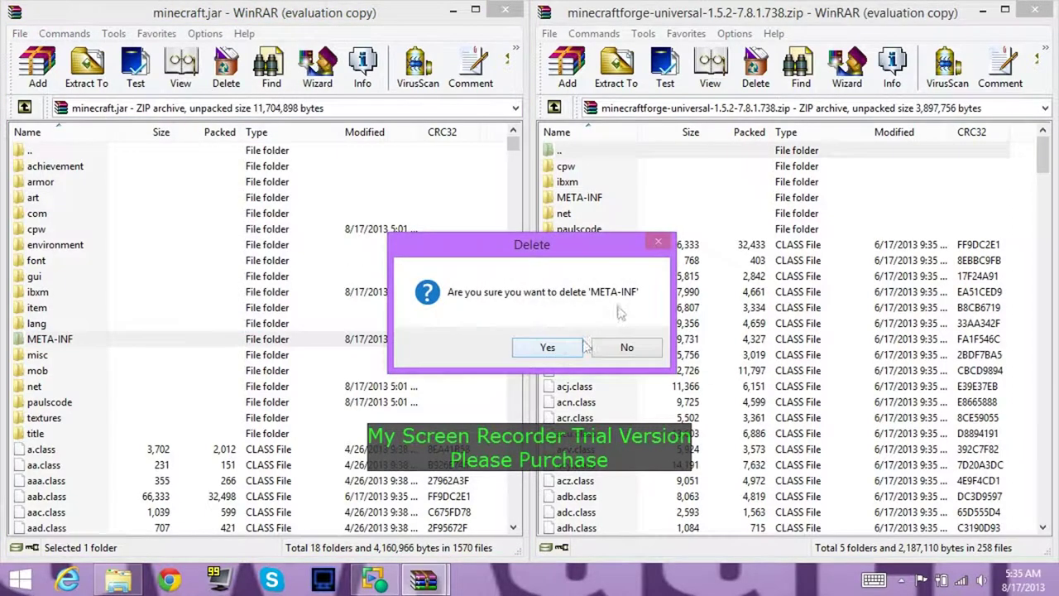
{"action": "left_click", "coordinate": [543, 353]}
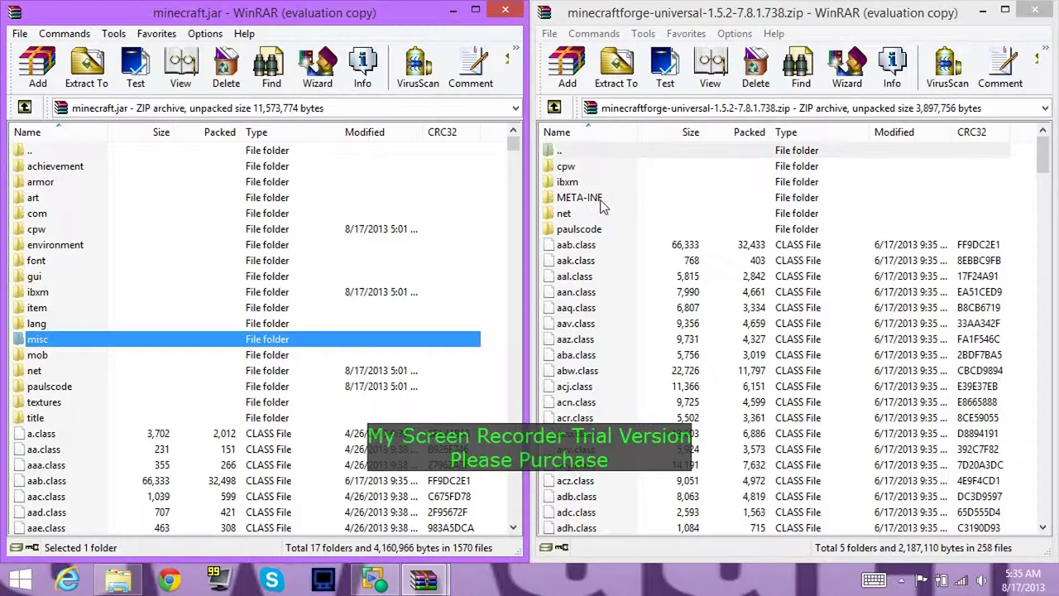
- Add all files from the minecraftforge-universal zip to minecraft.jar using the Add and replace files mode, and close both archives
{"action": "left_click", "coordinate": [653, 14]}
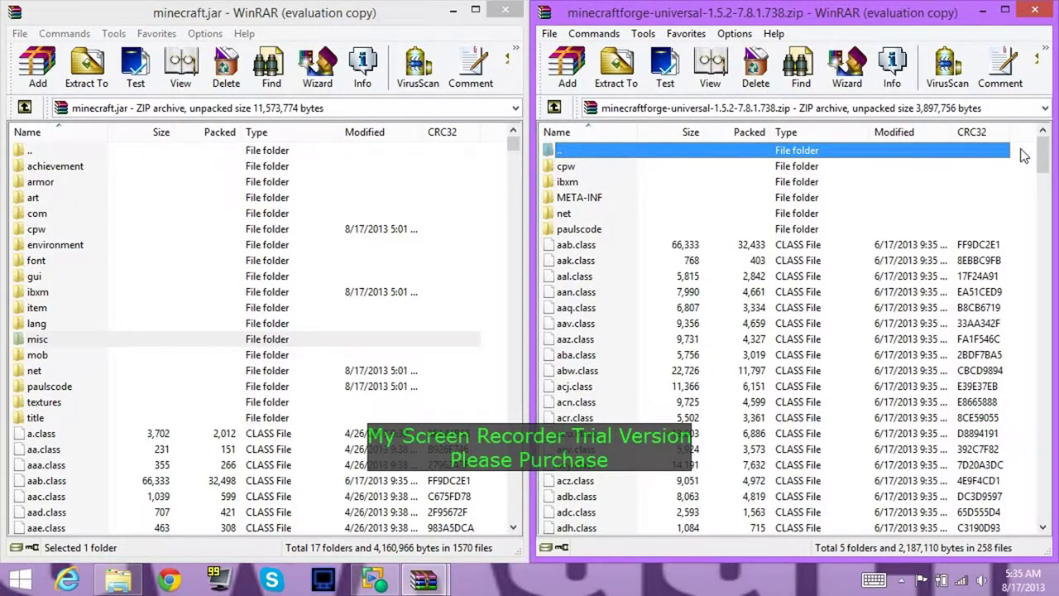
{"action": "left_click_drag", "start_coordinate": [1024, 155], "coordinate": [1011, 202]}
{"action": "left_click", "coordinate": [1013, 201]}
{"action": "left_click", "coordinate": [1027, 161]}
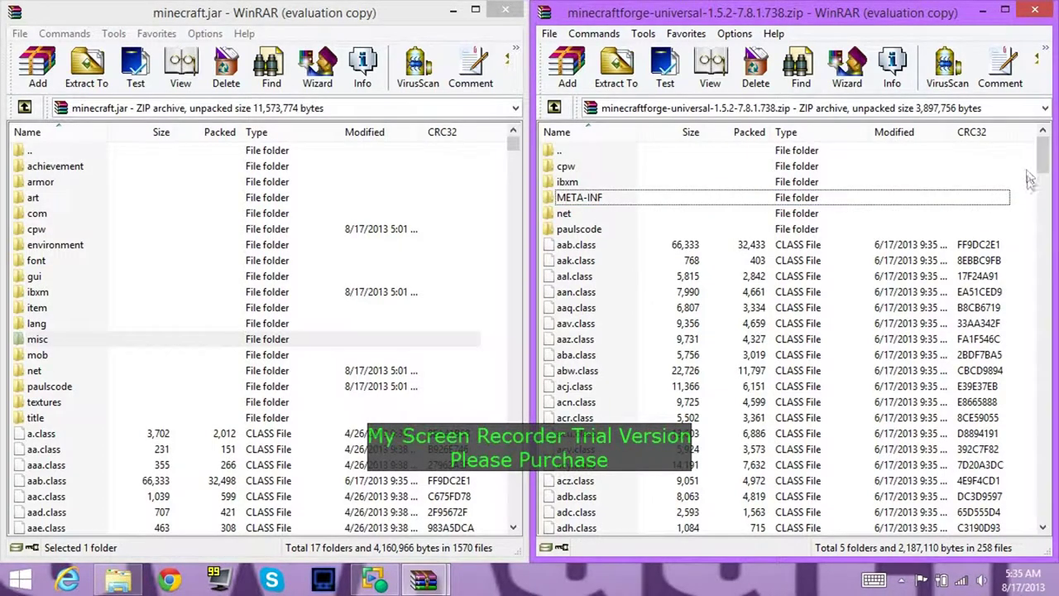
{"action": "key", "text": "ctrl+a"}
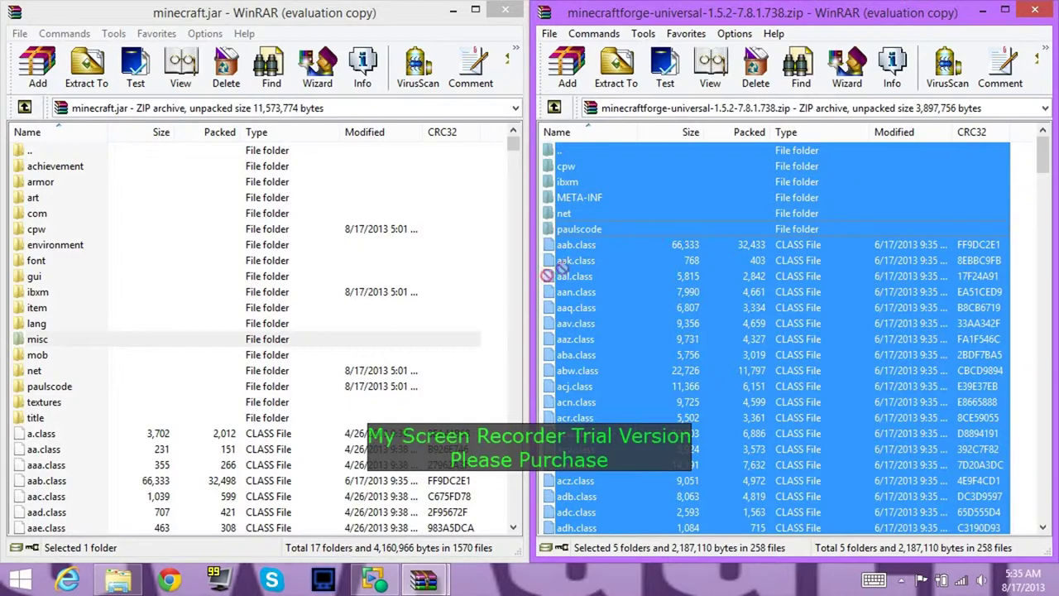
{"action": "left_click_drag", "start_coordinate": [497, 281], "coordinate": [488, 278]}
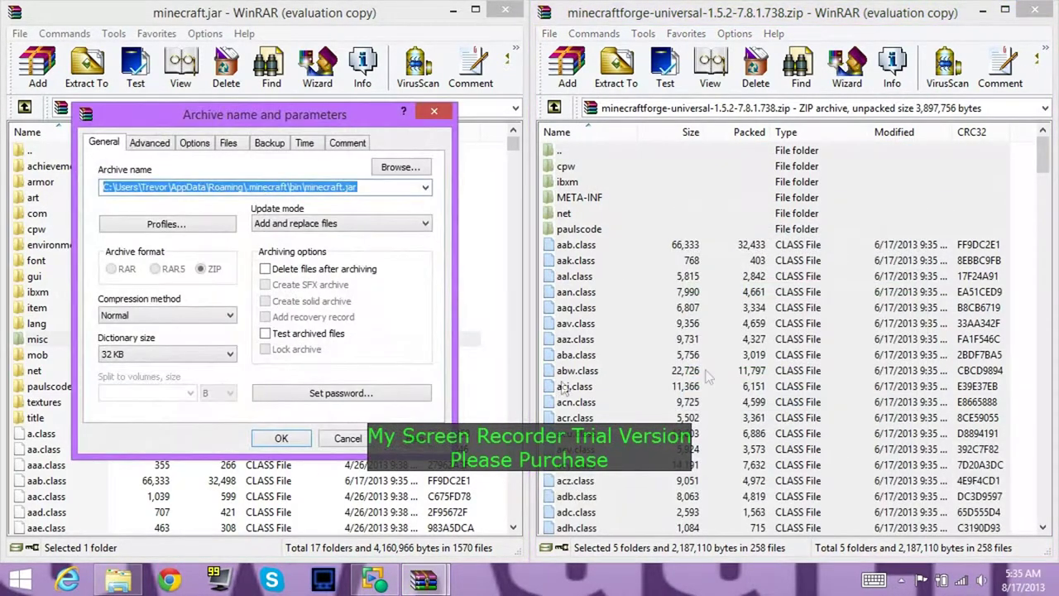
{"action": "left_click", "coordinate": [281, 441]}
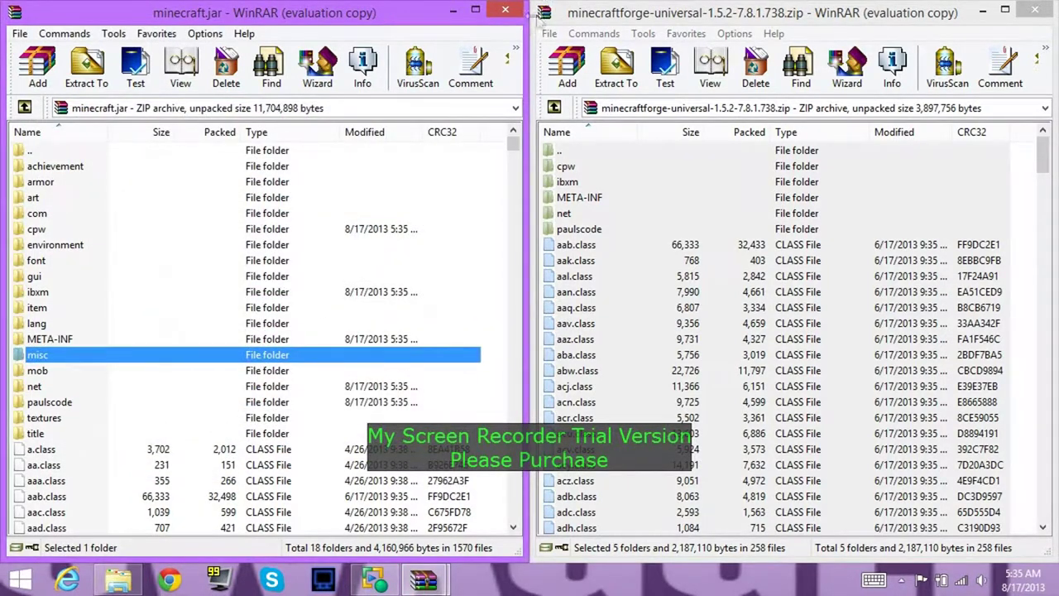
{"action": "left_click", "coordinate": [505, 10]}
{"action": "left_click", "coordinate": [1034, 10]}
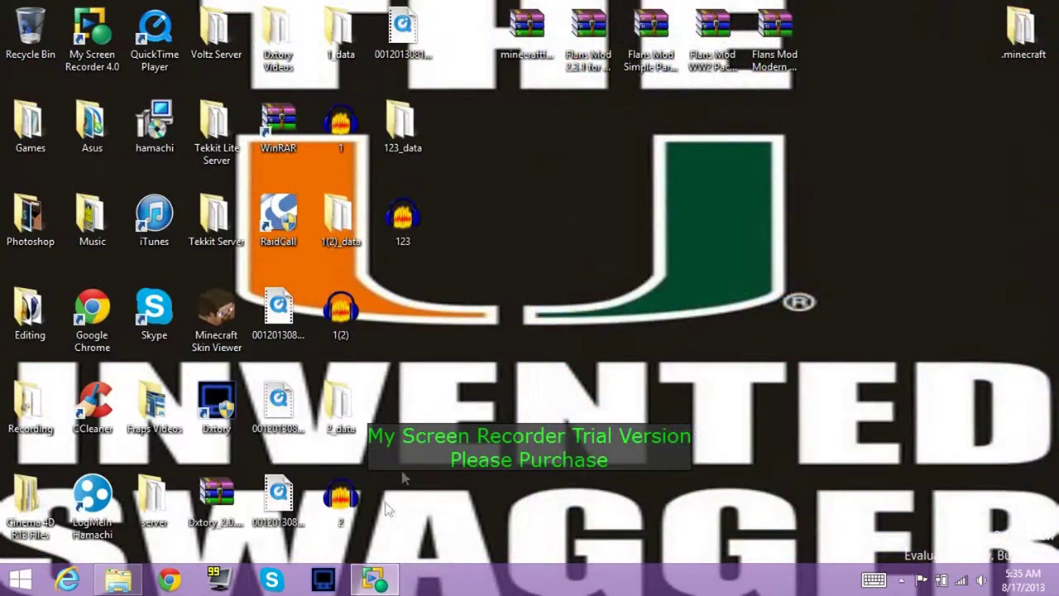
{"action": "left_click", "coordinate": [132, 581]}
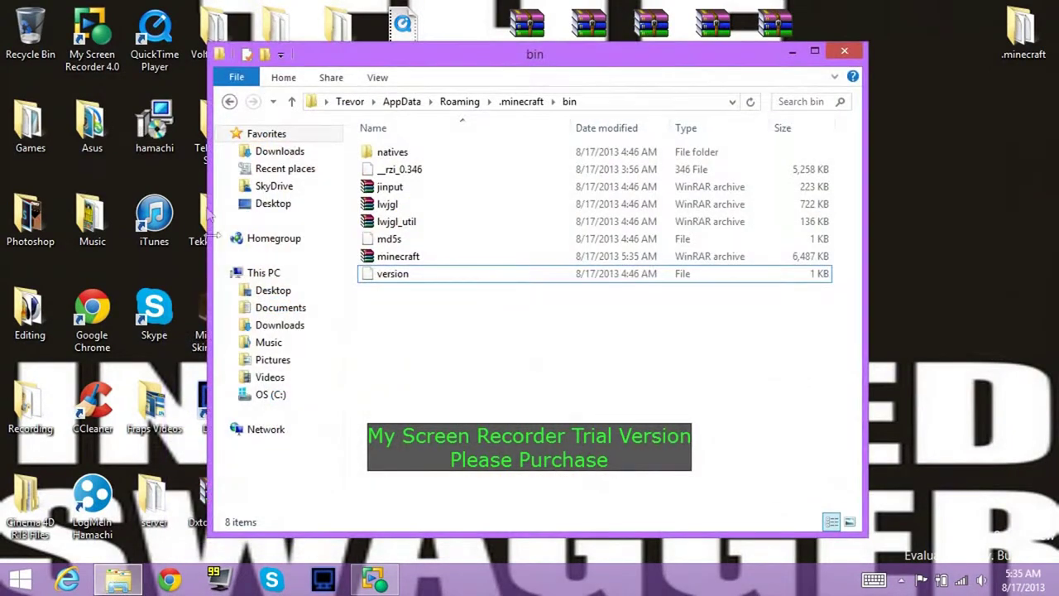
{"action": "left_click", "coordinate": [792, 51]}
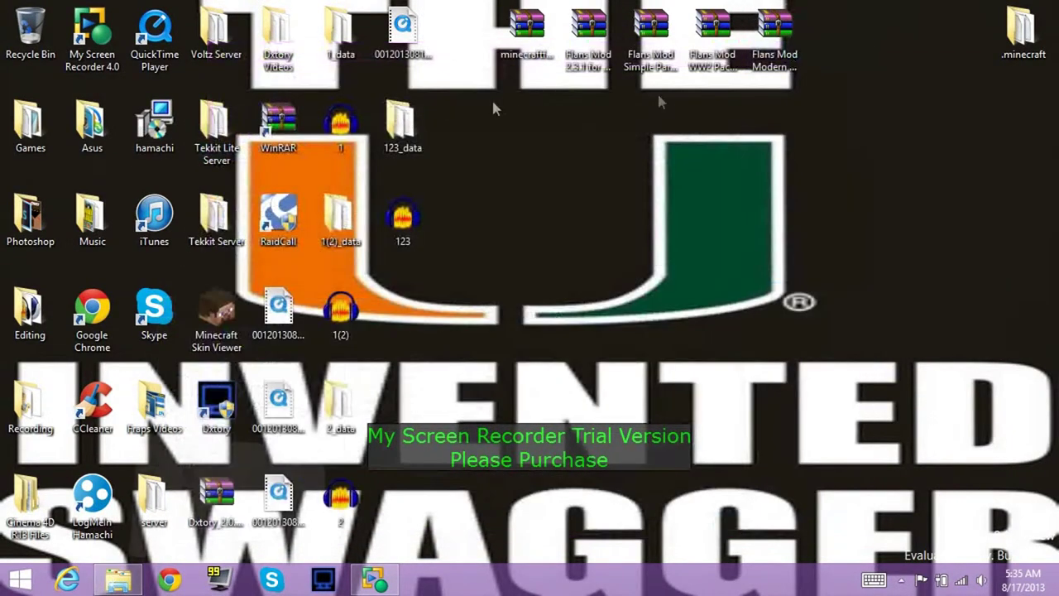
{"action": "left_click", "coordinate": [285, 169]}
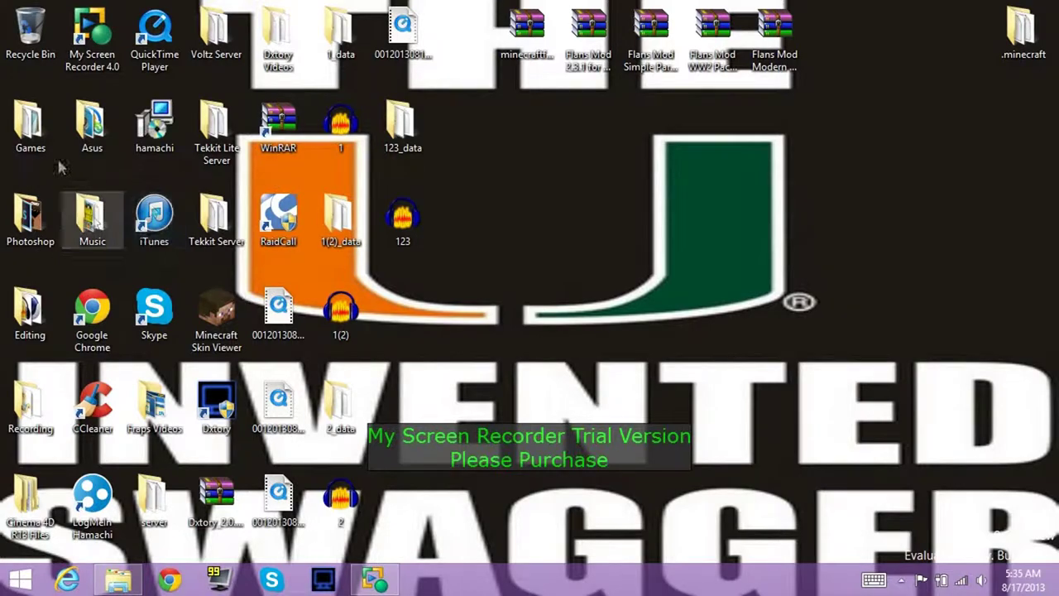
- Launch Minecraft 1.5.2 from the desktop's Games folder, log in with the remembered account and maximize the game window
{"action": "double_click", "coordinate": [37, 139]}
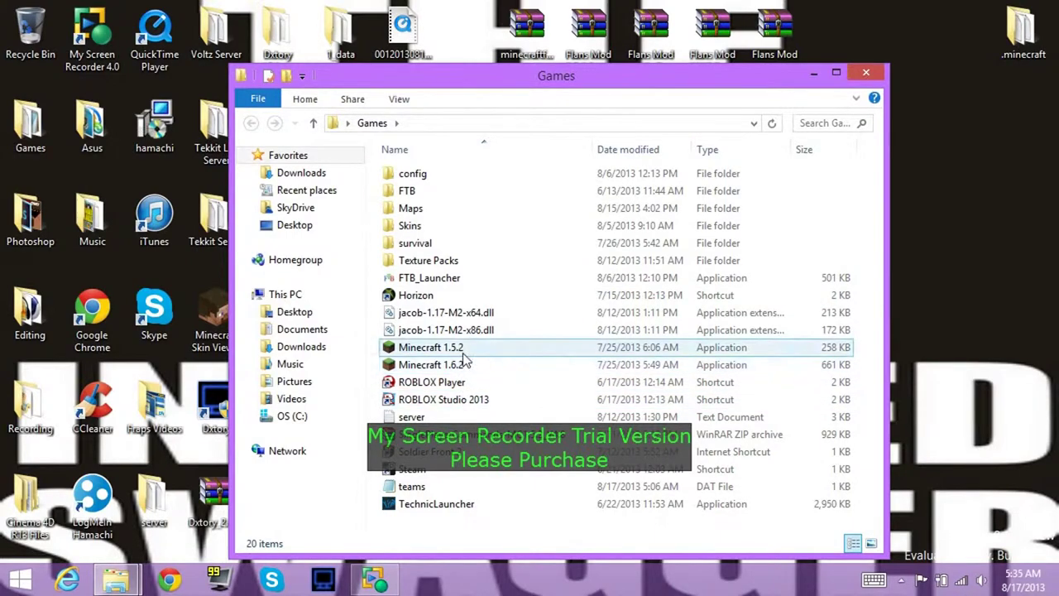
{"action": "left_click", "coordinate": [469, 351]}
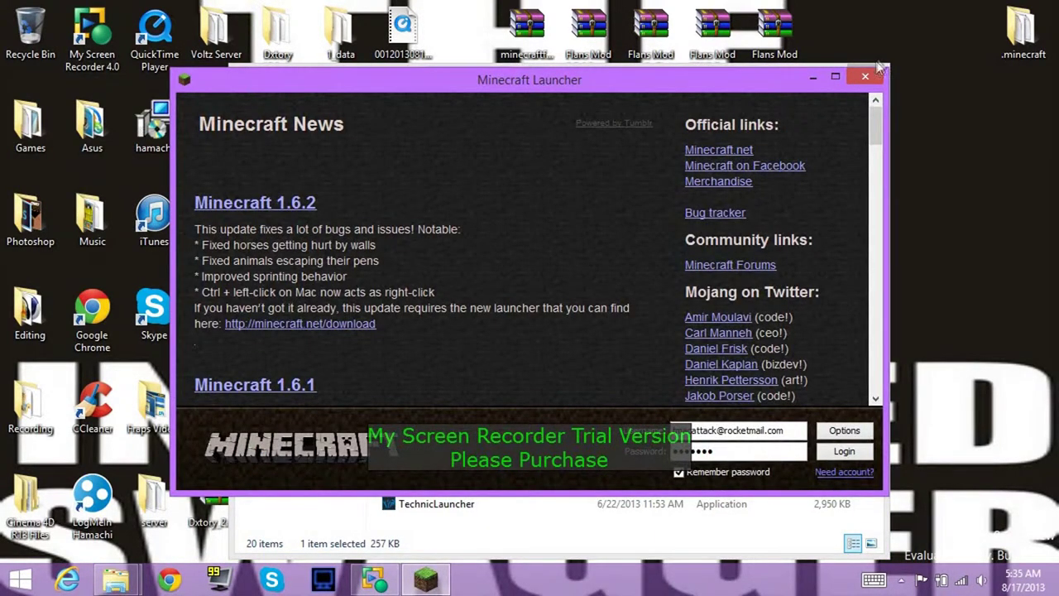
{"action": "left_click", "coordinate": [862, 453]}
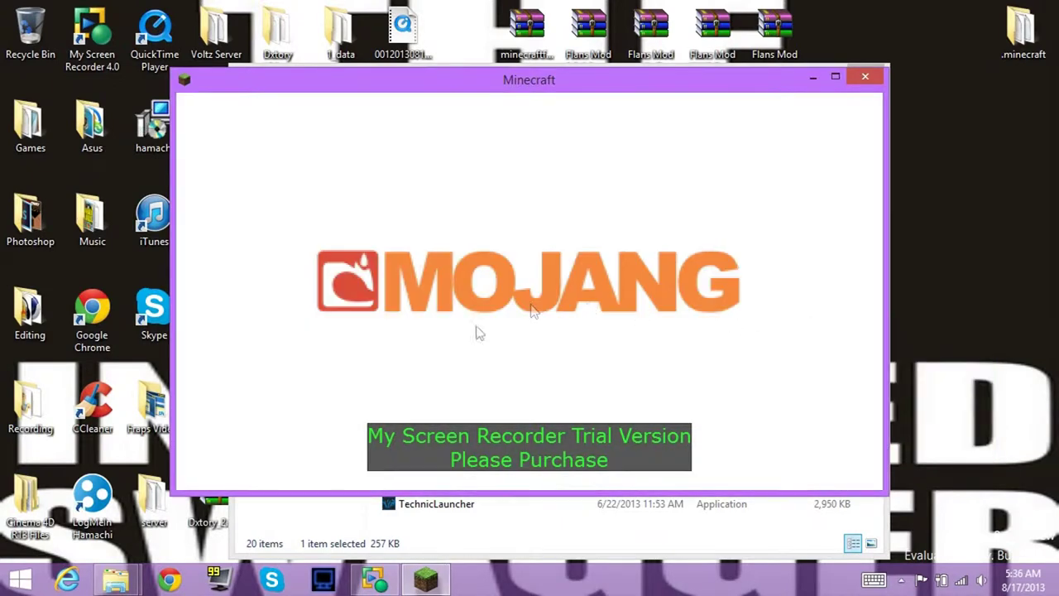
{"action": "left_click", "coordinate": [835, 83]}
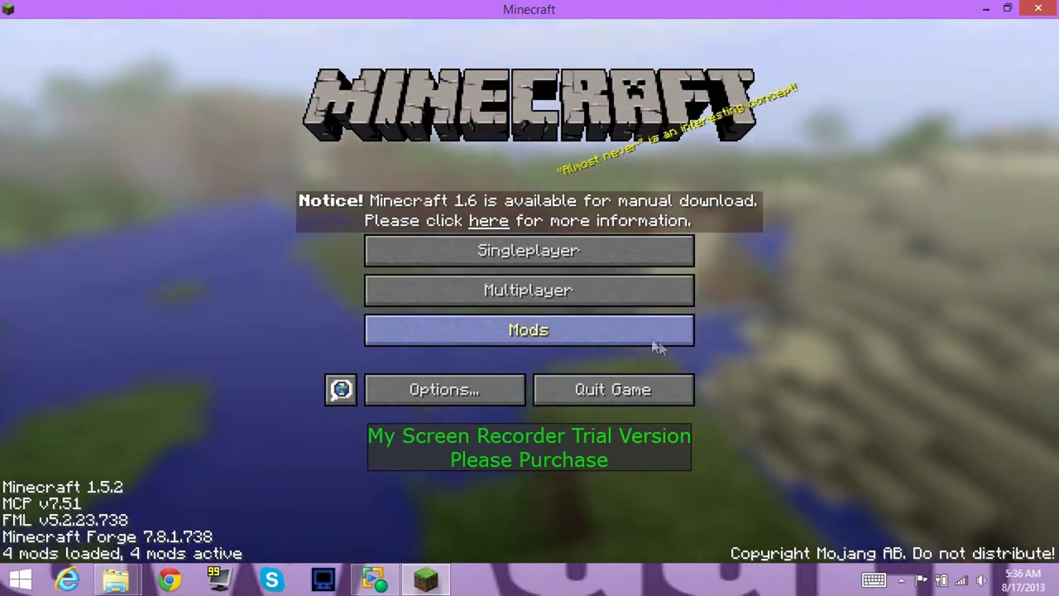
- Examine the details of Minecraft Coder Pack, Forge Mod Loader, Minecraft Forge and Flan's Mod in the game's mod list
{"action": "left_click", "coordinate": [603, 335]}
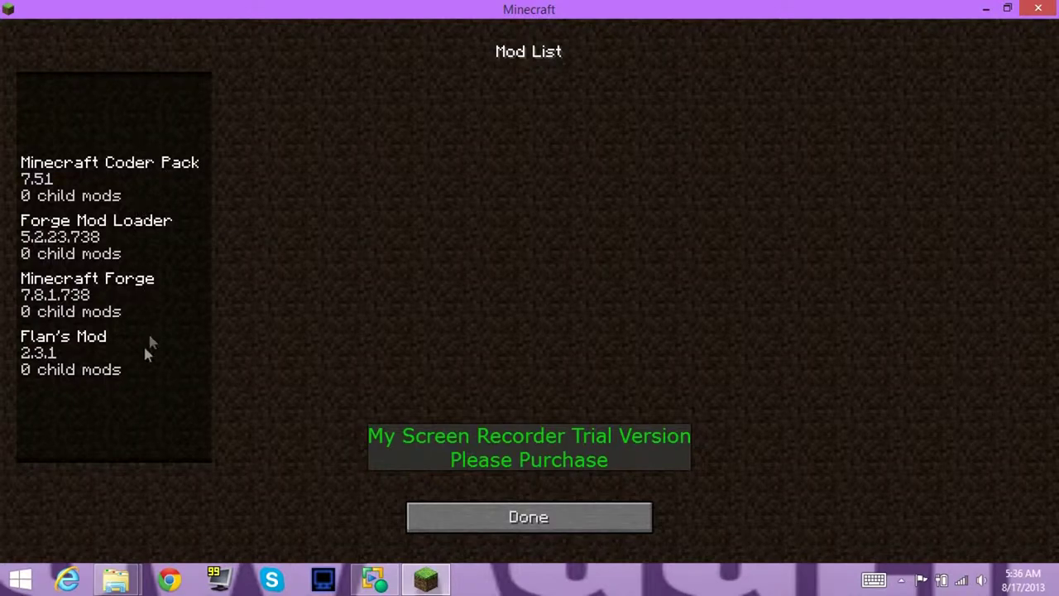
{"action": "left_click", "coordinate": [86, 361]}
{"action": "left_click", "coordinate": [106, 242]}
{"action": "left_click", "coordinate": [111, 178]}
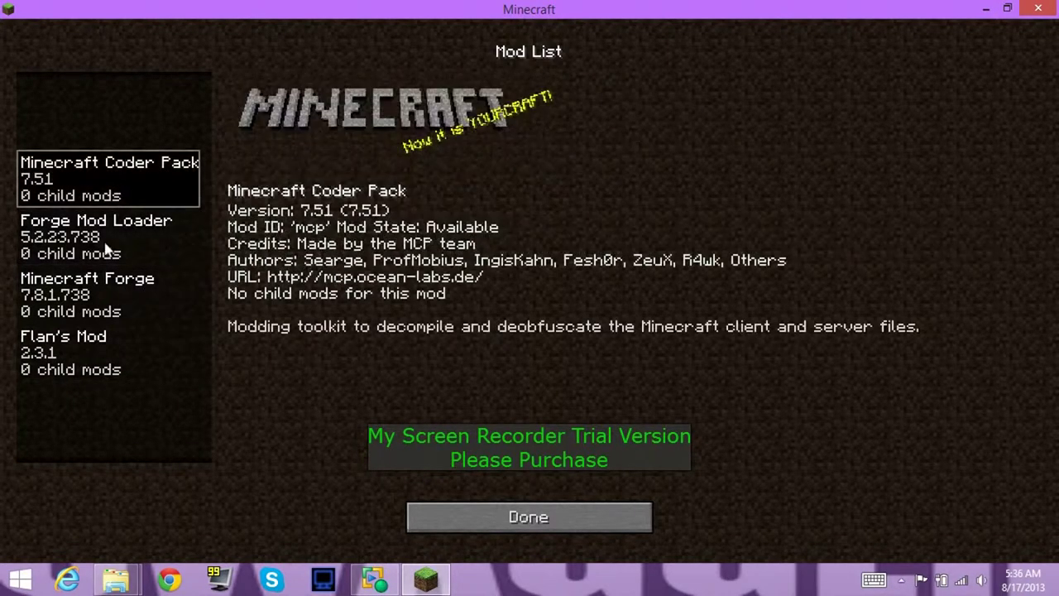
{"action": "left_click", "coordinate": [99, 233]}
{"action": "left_click", "coordinate": [103, 185]}
{"action": "left_click", "coordinate": [93, 362]}
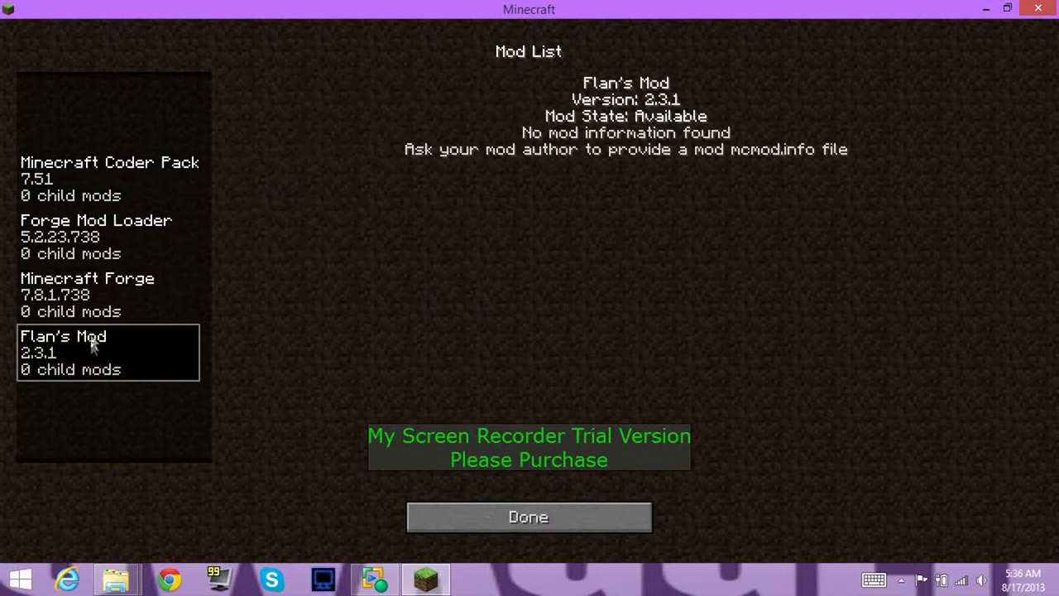
{"action": "left_click", "coordinate": [96, 308]}
{"action": "left_click", "coordinate": [99, 236]}
{"action": "left_click", "coordinate": [120, 170]}
{"action": "left_click", "coordinate": [95, 236]}
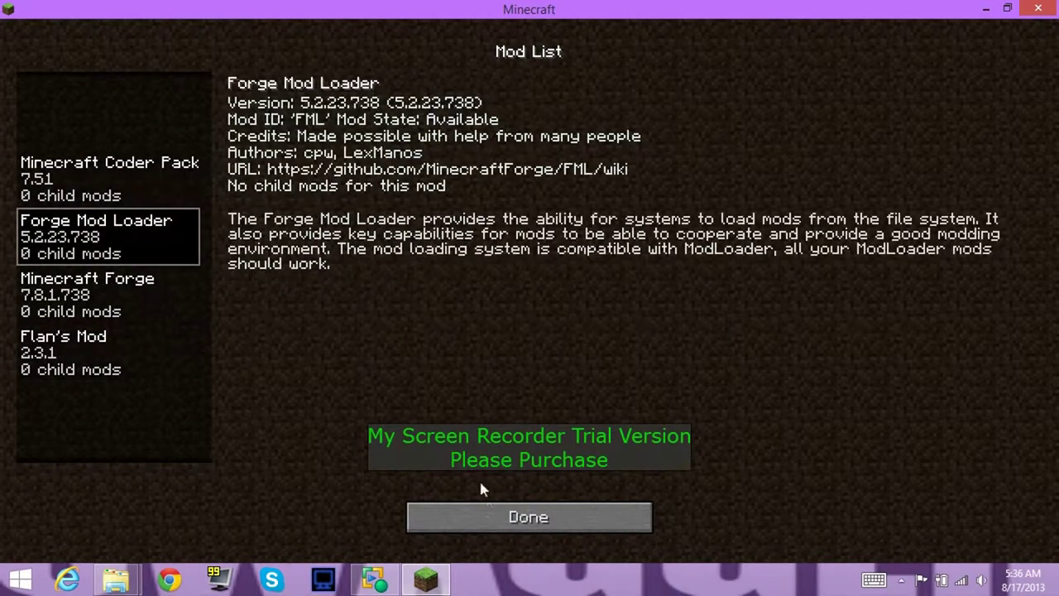
{"action": "left_click", "coordinate": [50, 182]}
{"action": "left_click", "coordinate": [83, 286]}
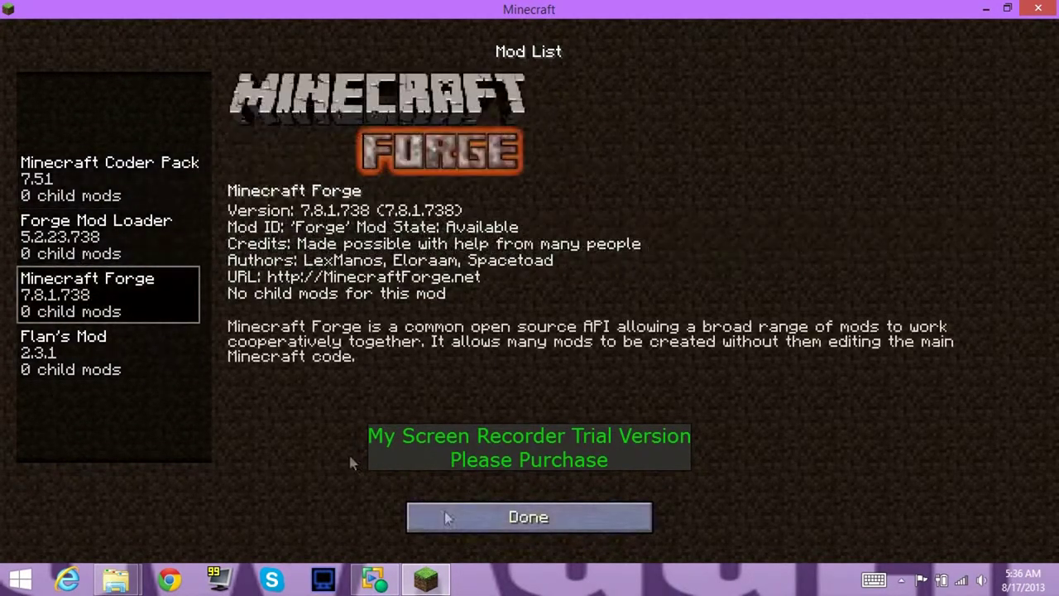
- Quit Minecraft from its main screen and close the Games folder
{"action": "left_click", "coordinate": [513, 519]}
{"action": "left_click", "coordinate": [594, 394]}
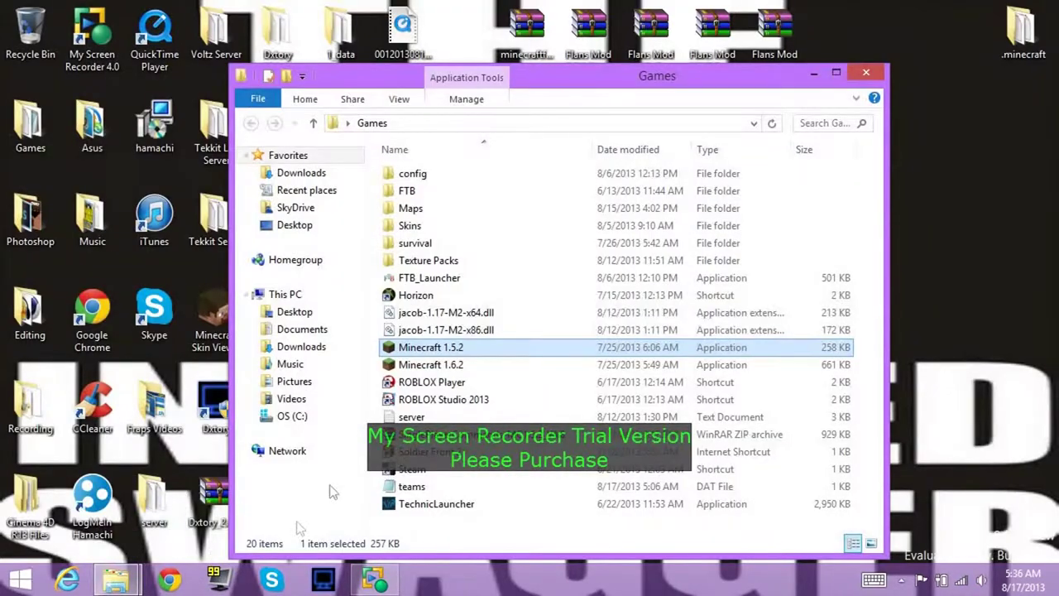
{"action": "left_click", "coordinate": [865, 73]}
- Delete the existing Flan folder from .minecraft and permanently remove it by emptying the Recycle Bin
{"action": "left_click", "coordinate": [108, 584]}
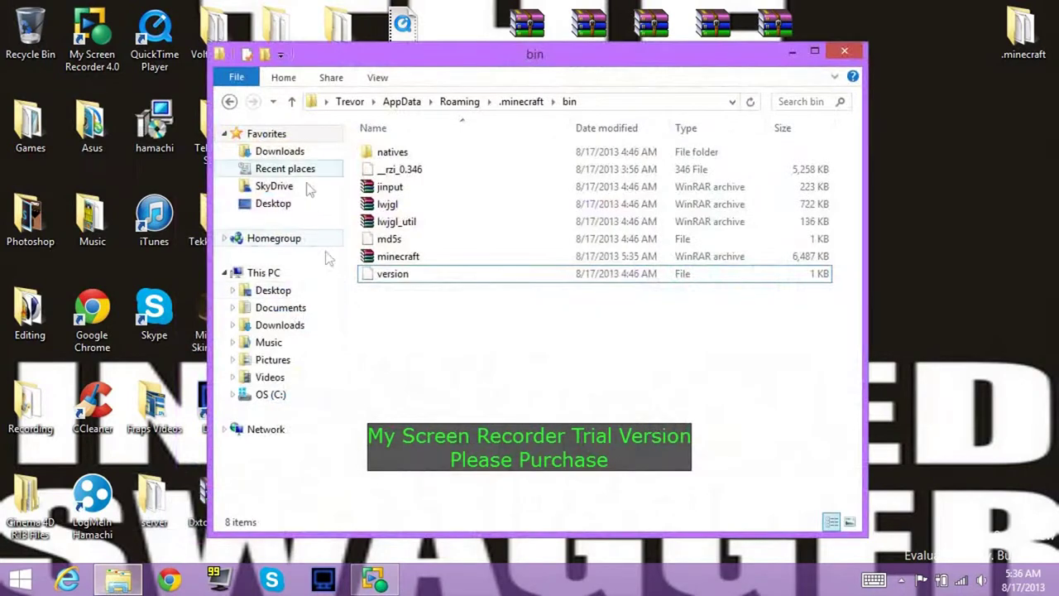
{"action": "left_click", "coordinate": [230, 102]}
{"action": "left_click", "coordinate": [437, 241]}
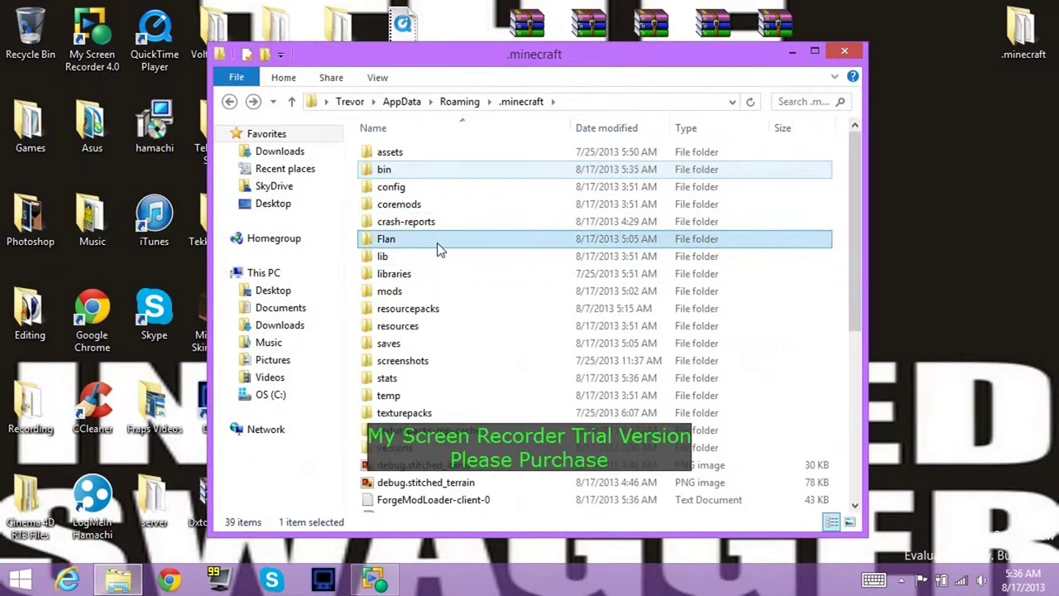
{"action": "key", "text": "Delete"}
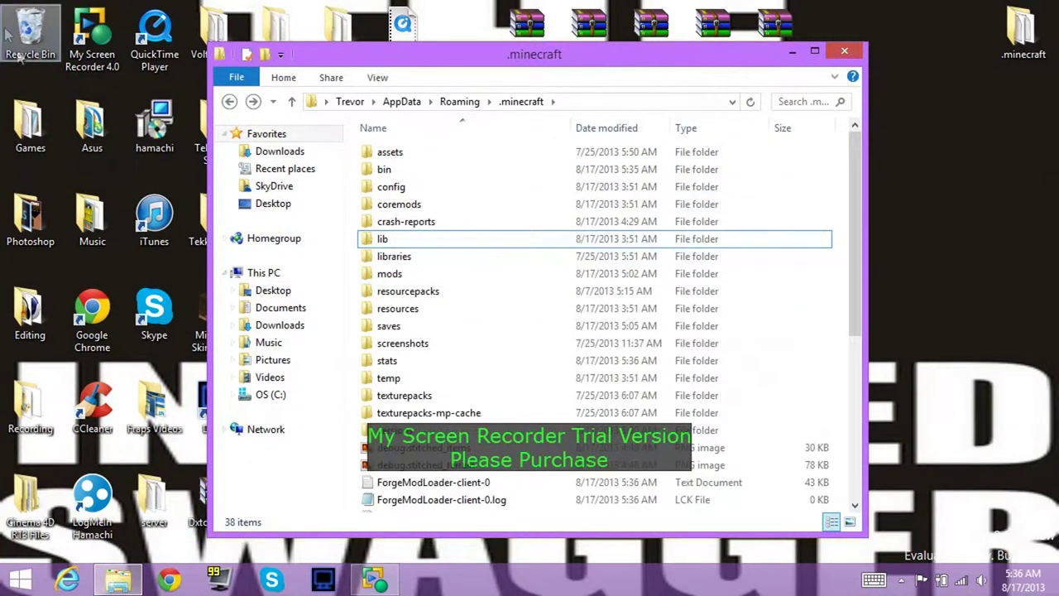
{"action": "right_click", "coordinate": [29, 48]}
{"action": "left_click", "coordinate": [124, 79]}
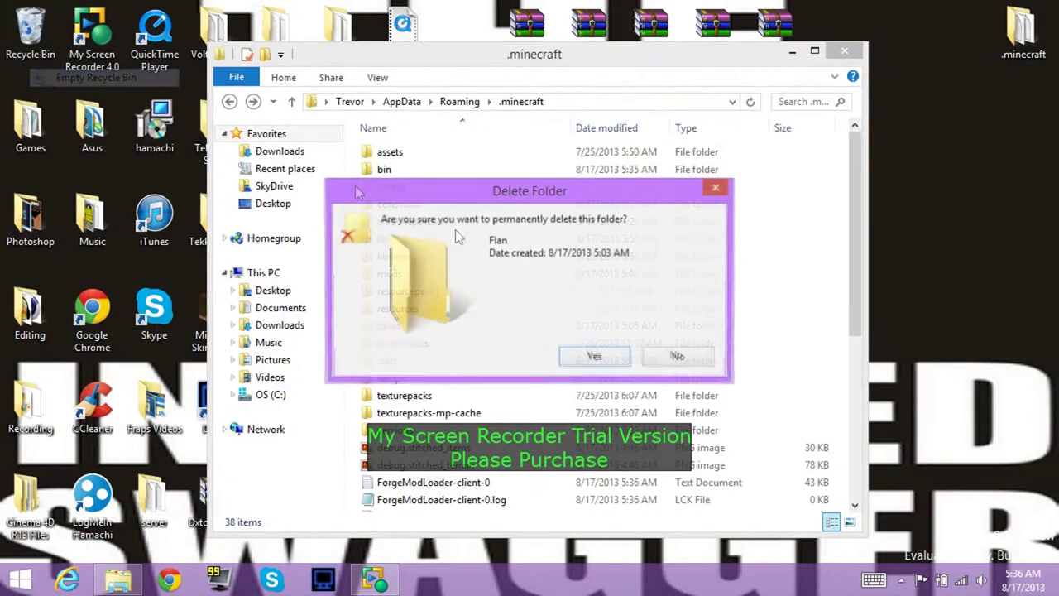
{"action": "left_click", "coordinate": [596, 356]}
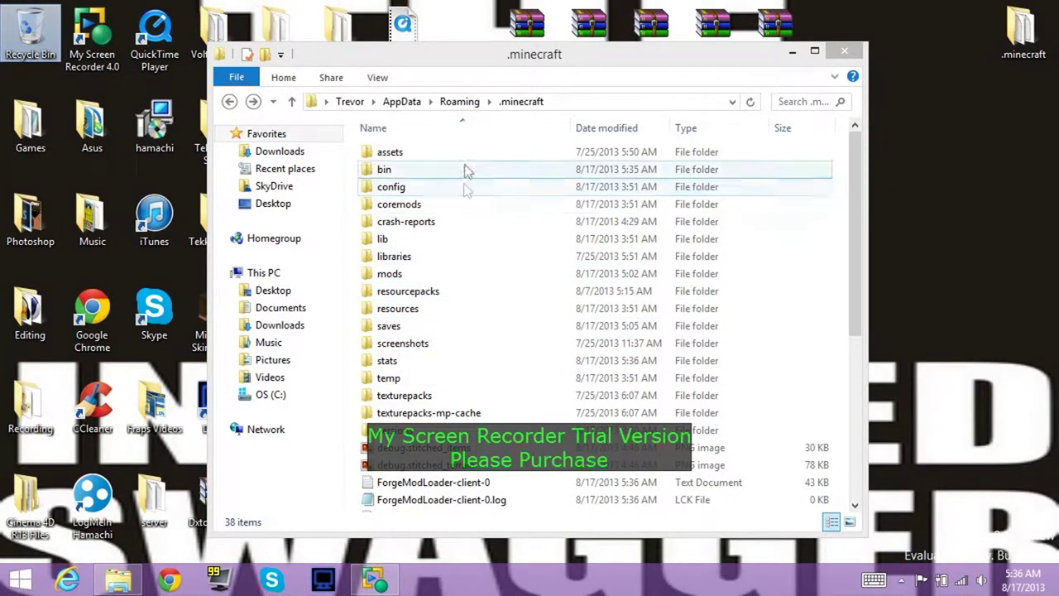
- Move the Flans Mod 2.3.1 for Minecraft 1.5.2 Universal (1) archive from the mods folder to the desktop and delete it
{"action": "double_click", "coordinate": [442, 279]}
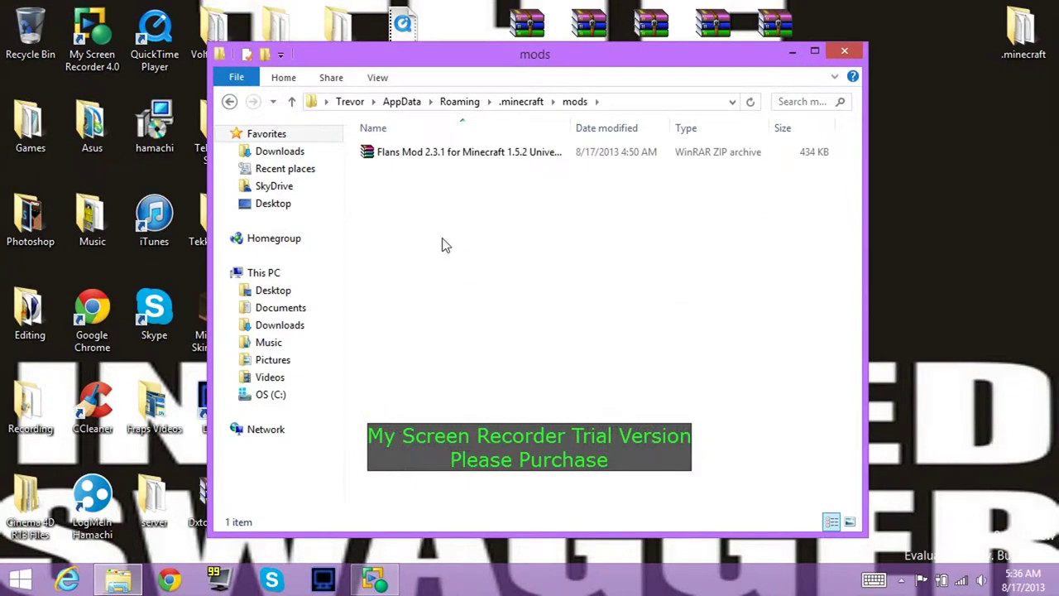
{"action": "left_click", "coordinate": [417, 157]}
{"action": "left_click_drag", "start_coordinate": [416, 157], "coordinate": [980, 236]}
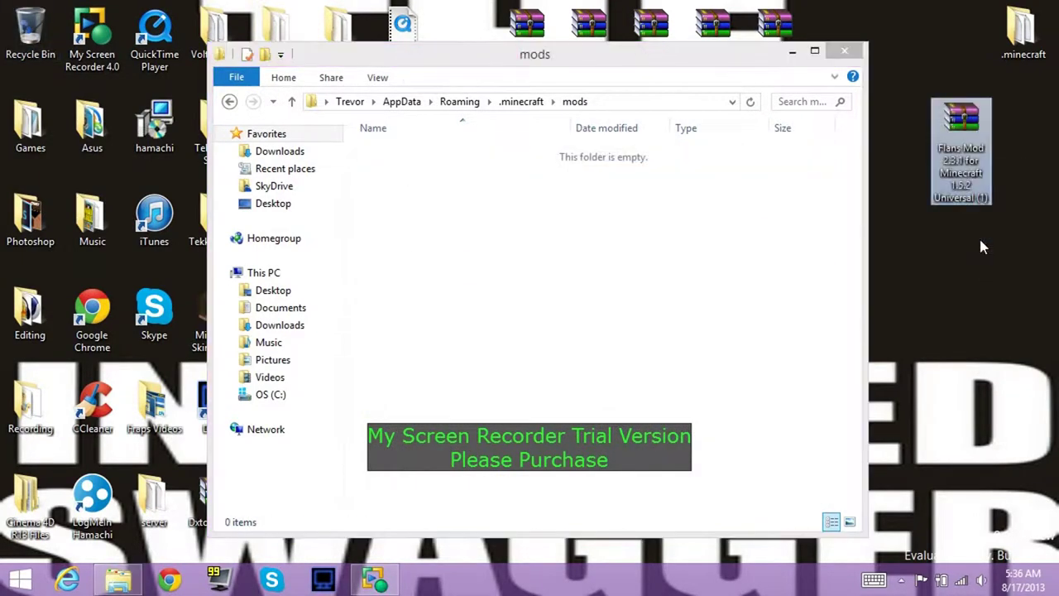
{"action": "right_click", "coordinate": [966, 175]}
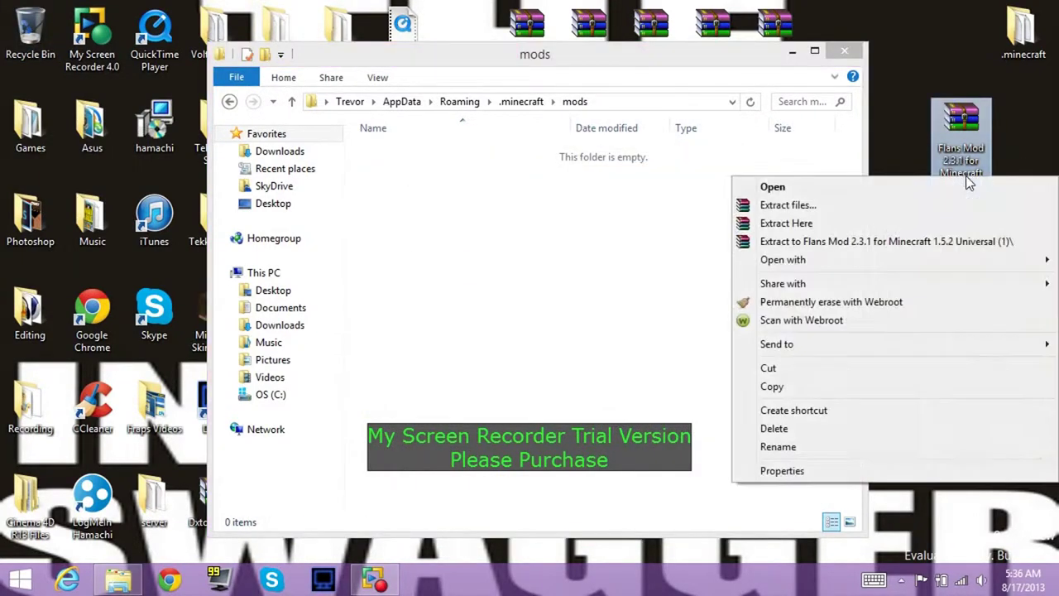
{"action": "left_click", "coordinate": [969, 133]}
{"action": "key", "text": "Delete"}
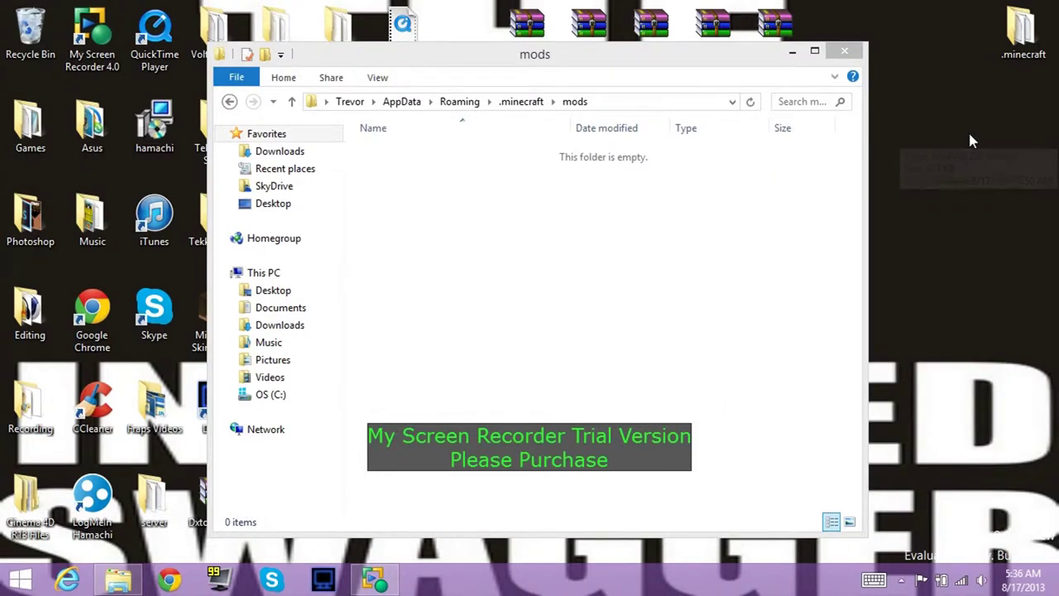
- Permanently delete the Flans Mod 2.3.1 Universal (1) archive from the Recycle Bin and close the bin
{"action": "double_click", "coordinate": [30, 33]}
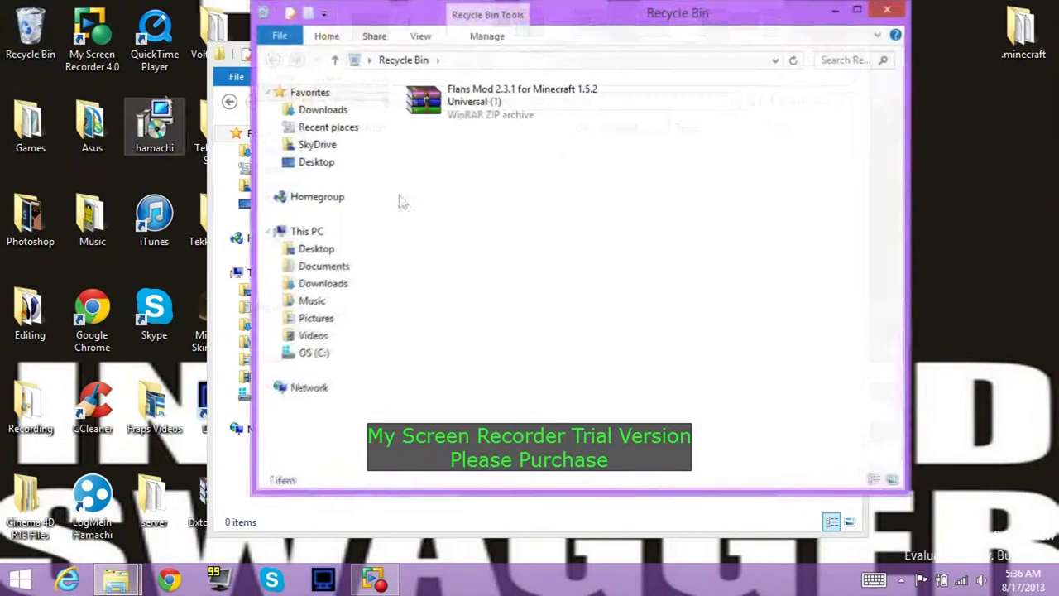
{"action": "right_click", "coordinate": [489, 99]}
{"action": "left_click", "coordinate": [546, 159]}
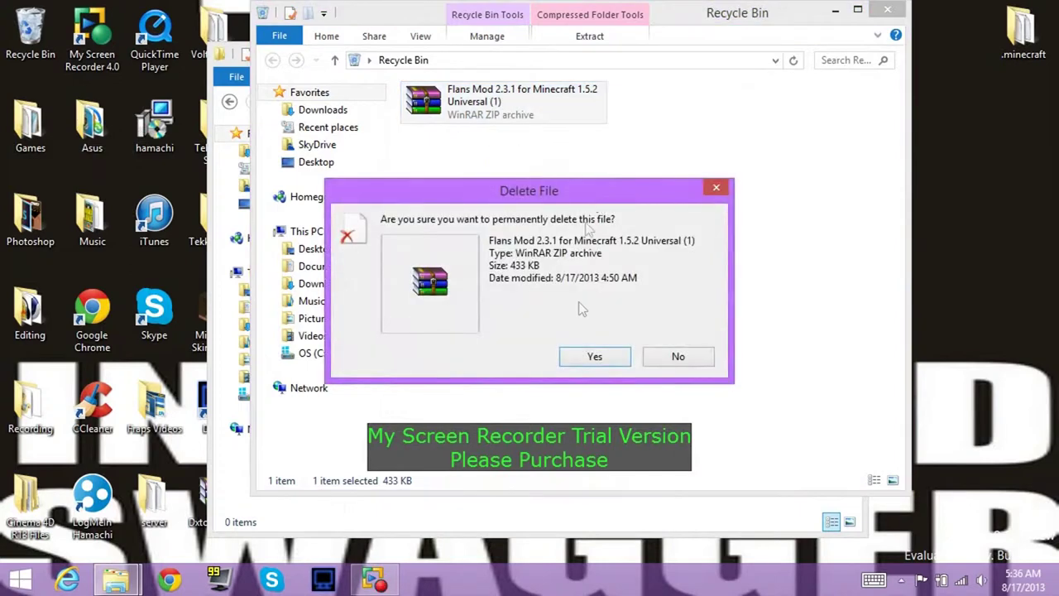
{"action": "left_click", "coordinate": [593, 355]}
{"action": "left_click", "coordinate": [887, 10]}
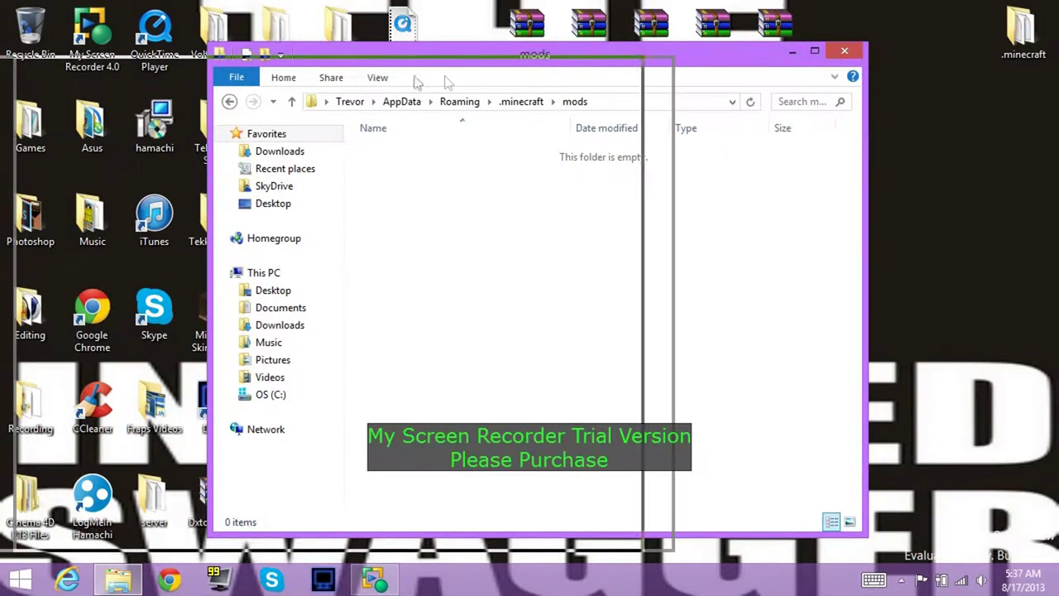
- Move the Flans Mod 2.3.1 for Minecraft 1.5.2 Universal archive from the desktop into the mods folder and close the folder
{"action": "left_click_drag", "start_coordinate": [3, 93], "coordinate": [2, 93]}
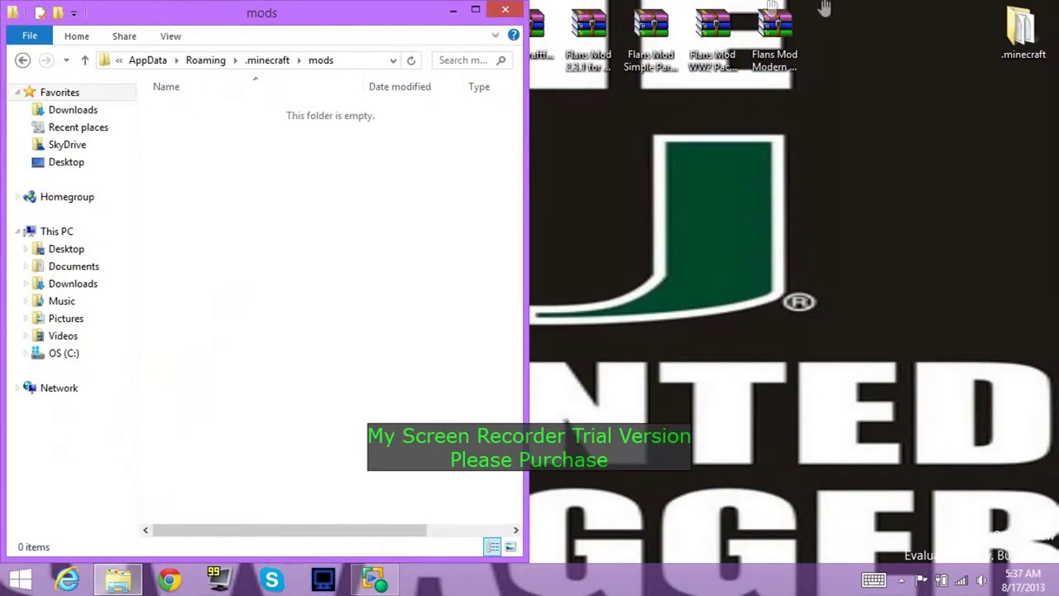
{"action": "left_click", "coordinate": [775, 29]}
{"action": "left_click", "coordinate": [713, 29]}
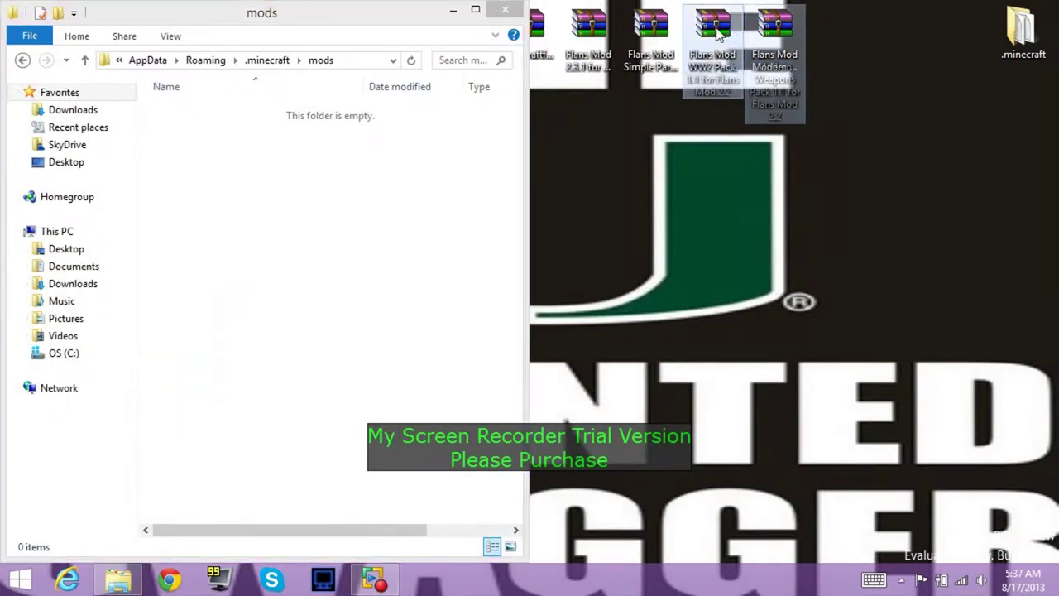
{"action": "left_click", "coordinate": [654, 32]}
{"action": "left_click", "coordinate": [600, 32]}
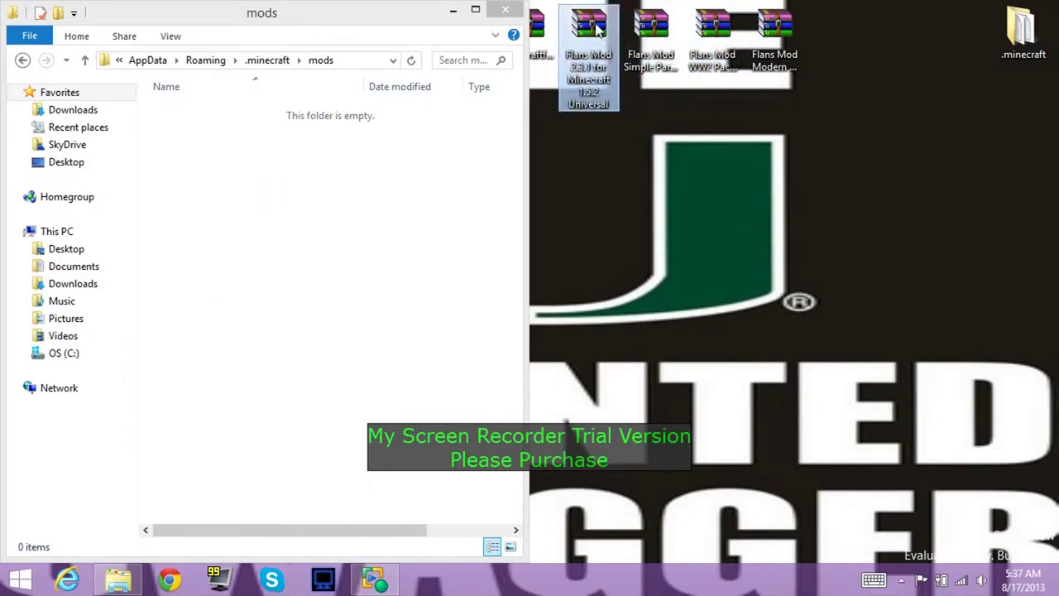
{"action": "left_click_drag", "start_coordinate": [600, 29], "coordinate": [373, 201]}
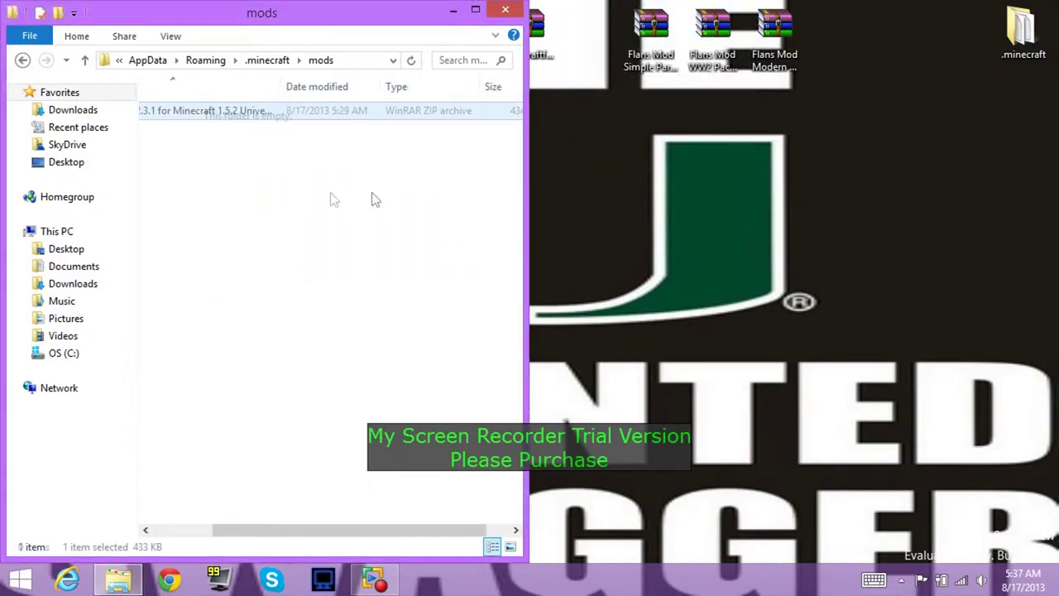
{"action": "left_click", "coordinate": [515, 10]}
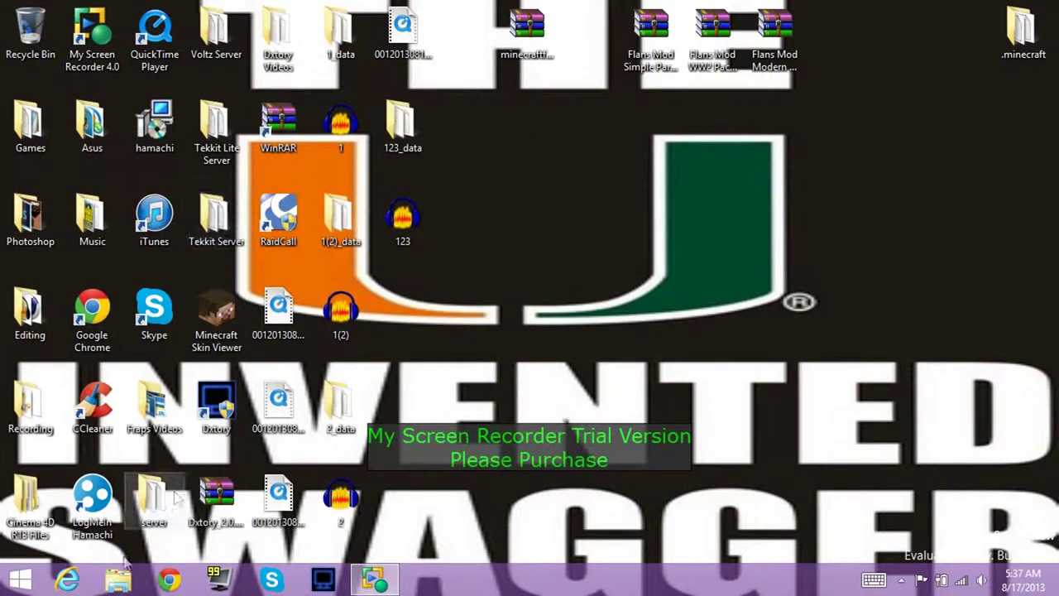
- Launch Minecraft 1.5.2 from the desktop's Games folder, close the folder and log in with the remembered account
{"action": "double_click", "coordinate": [30, 129]}
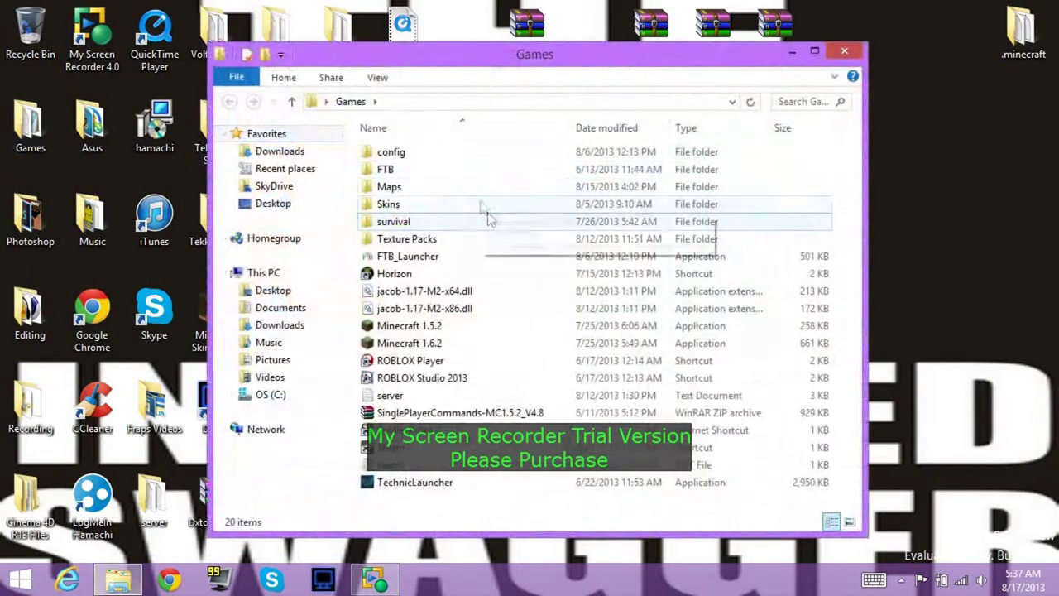
{"action": "left_click", "coordinate": [500, 331]}
{"action": "left_click", "coordinate": [844, 51]}
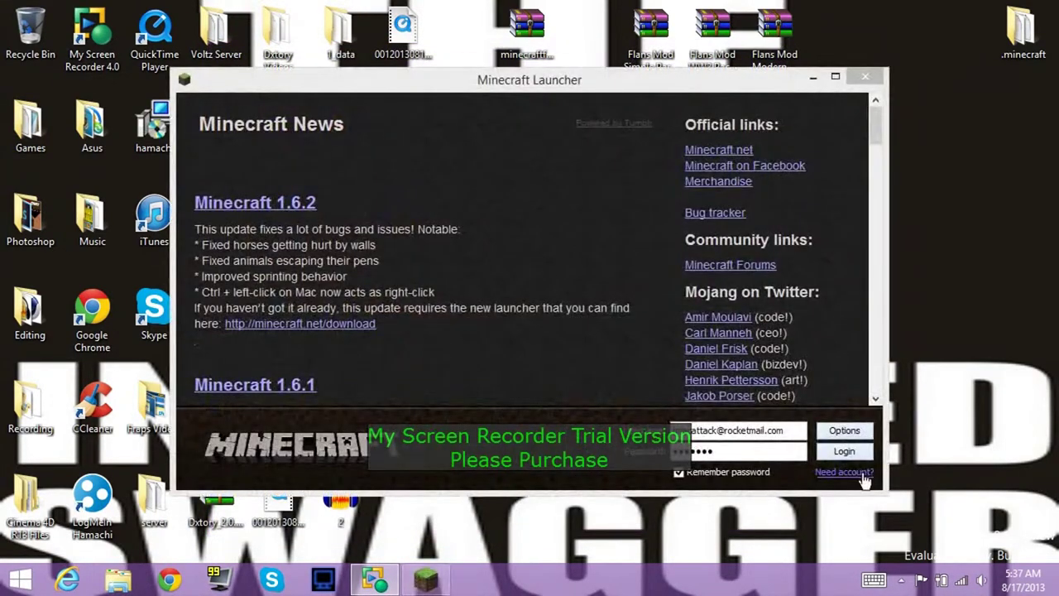
{"action": "left_click", "coordinate": [848, 447]}
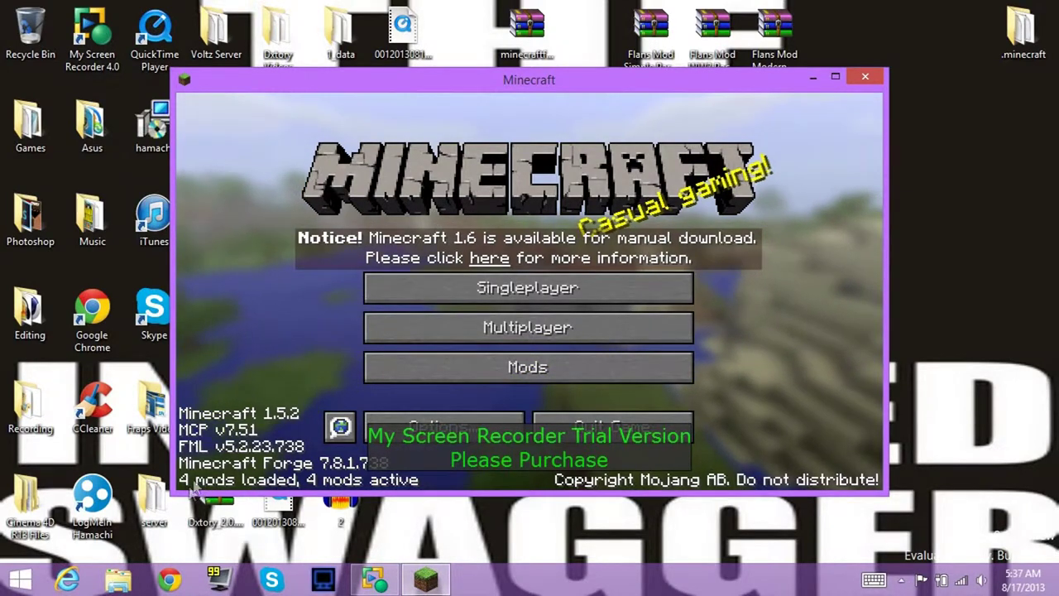
- Check the game's mod list for Flan's Mod and quit Minecraft
{"action": "left_click", "coordinate": [453, 370]}
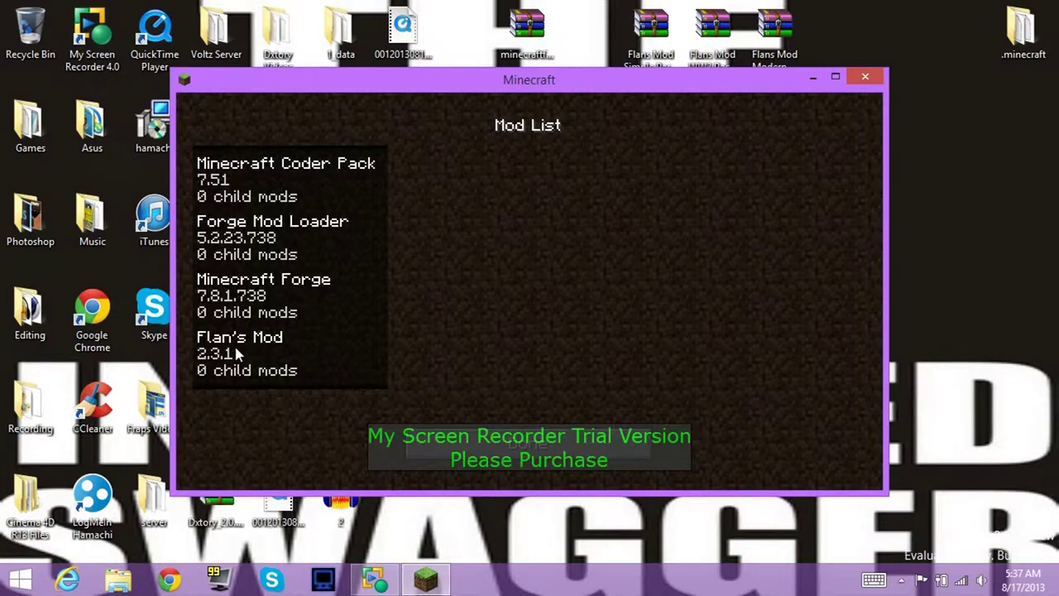
{"action": "left_click", "coordinate": [528, 447]}
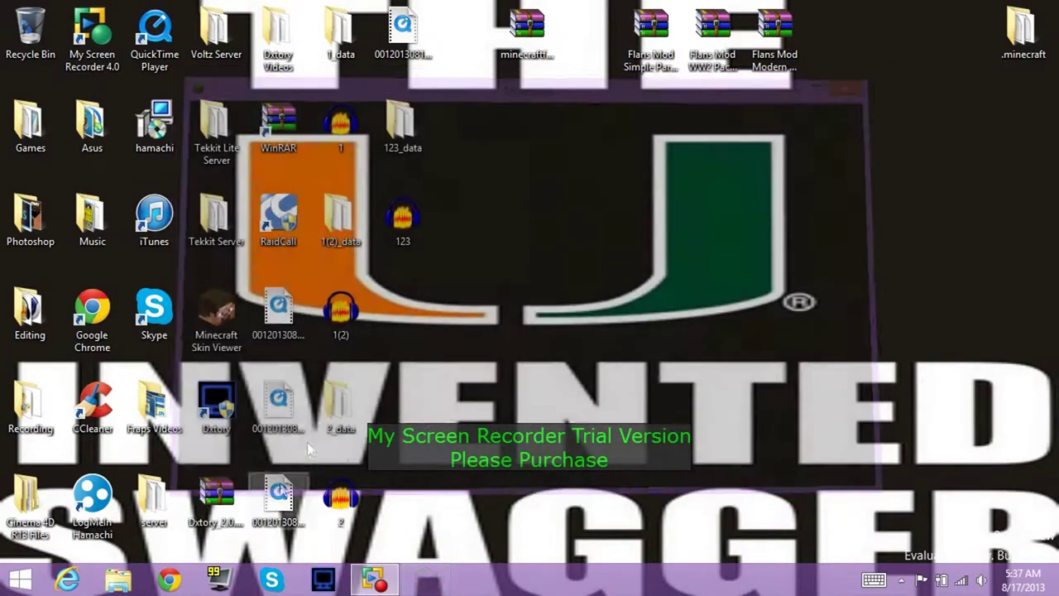
{"action": "left_click", "coordinate": [610, 424]}
- Open the Flan folder inside .minecraft, reached through the AppData Roaming folder
{"action": "key", "text": "super+r"}
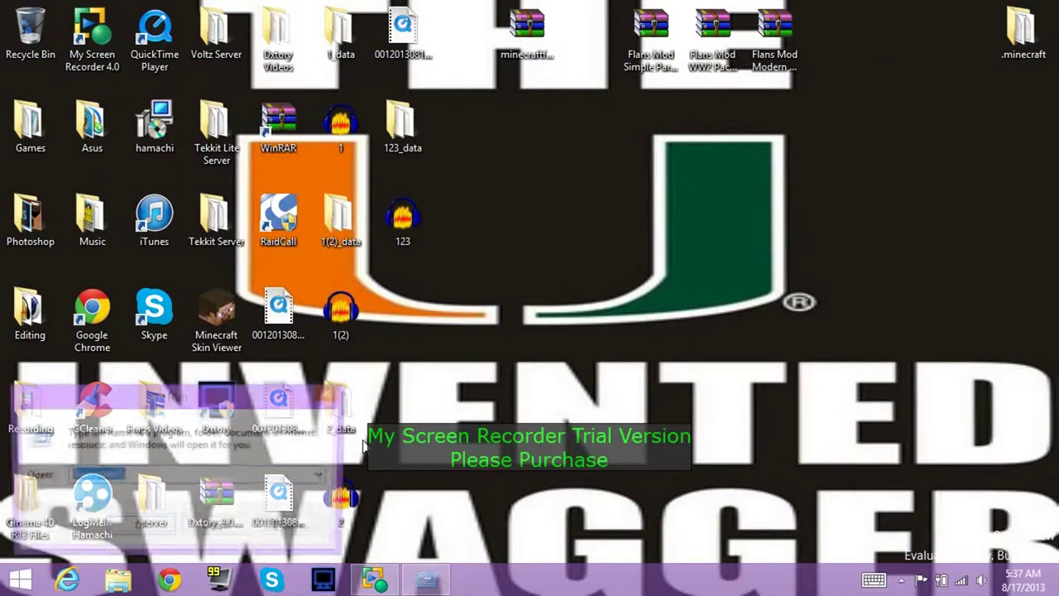
{"action": "key", "text": "Return"}
{"action": "scroll", "coordinate": [453, 520], "scroll_direction": "down", "scroll_amount": 10}
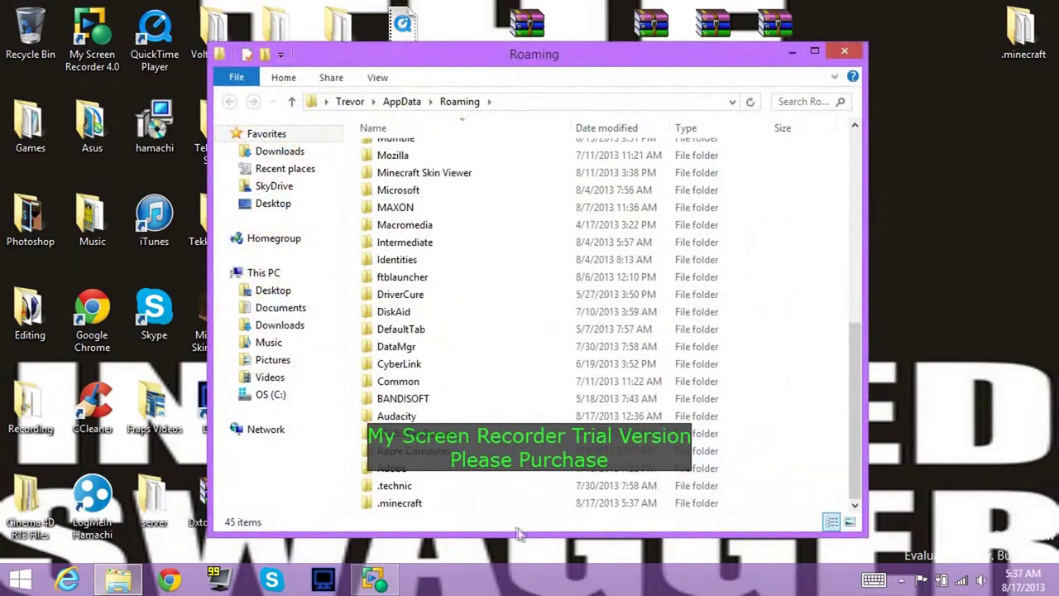
{"action": "double_click", "coordinate": [422, 501]}
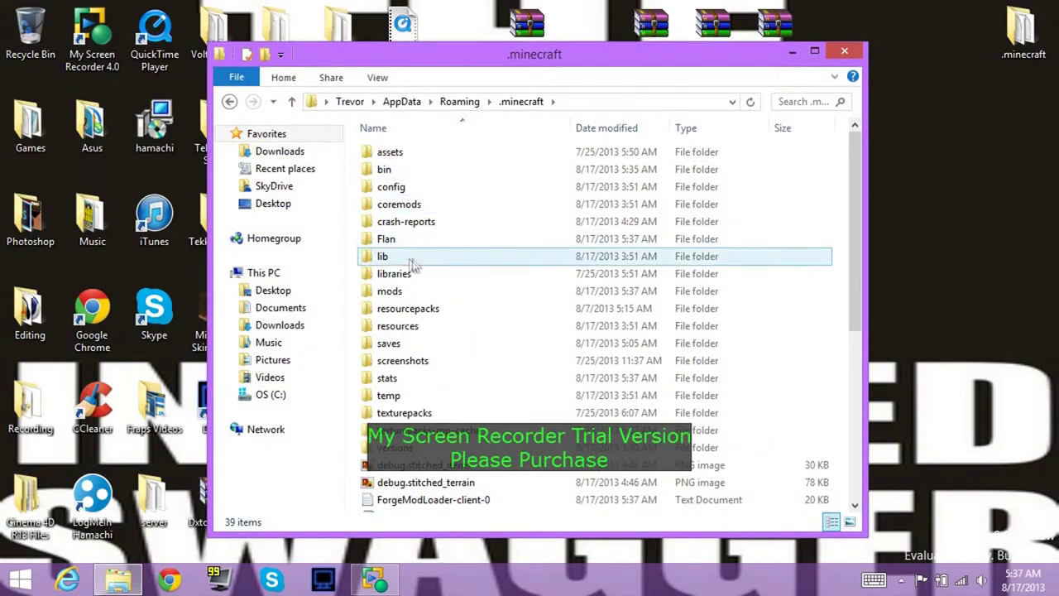
{"action": "left_click", "coordinate": [433, 240]}
{"action": "left_click", "coordinate": [389, 292]}
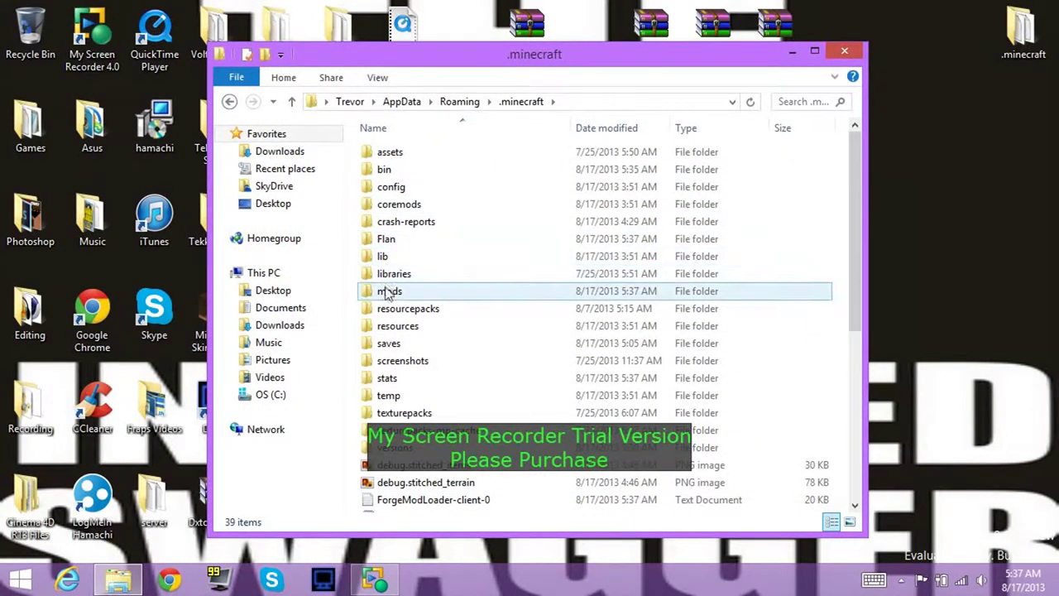
{"action": "left_click", "coordinate": [414, 239]}
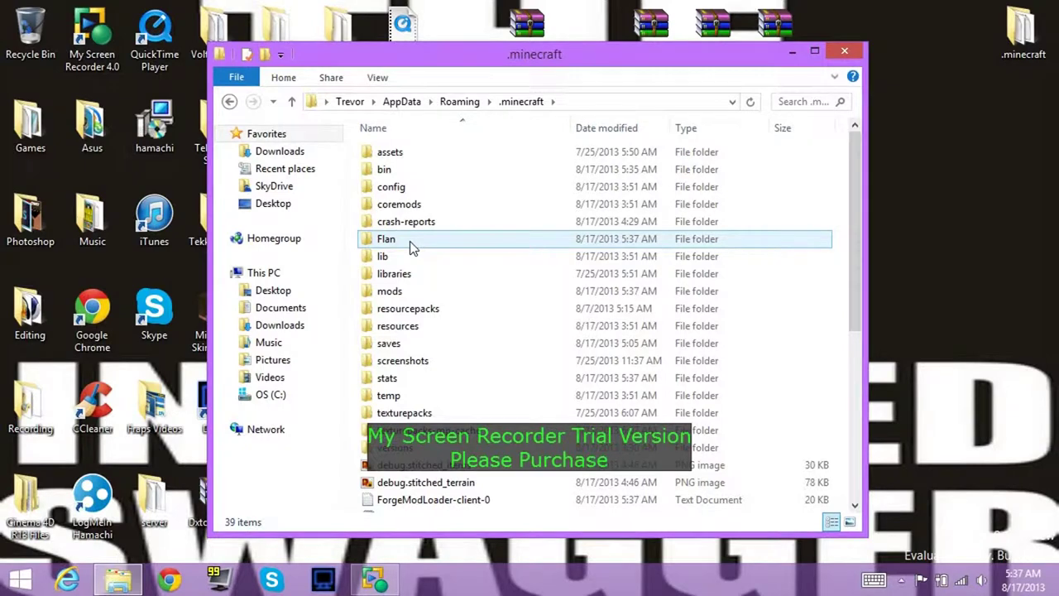
{"action": "double_click", "coordinate": [409, 241]}
- Change Explosions to False in the Flan folder's properties text file and close the file without saving
{"action": "left_click", "coordinate": [403, 155]}
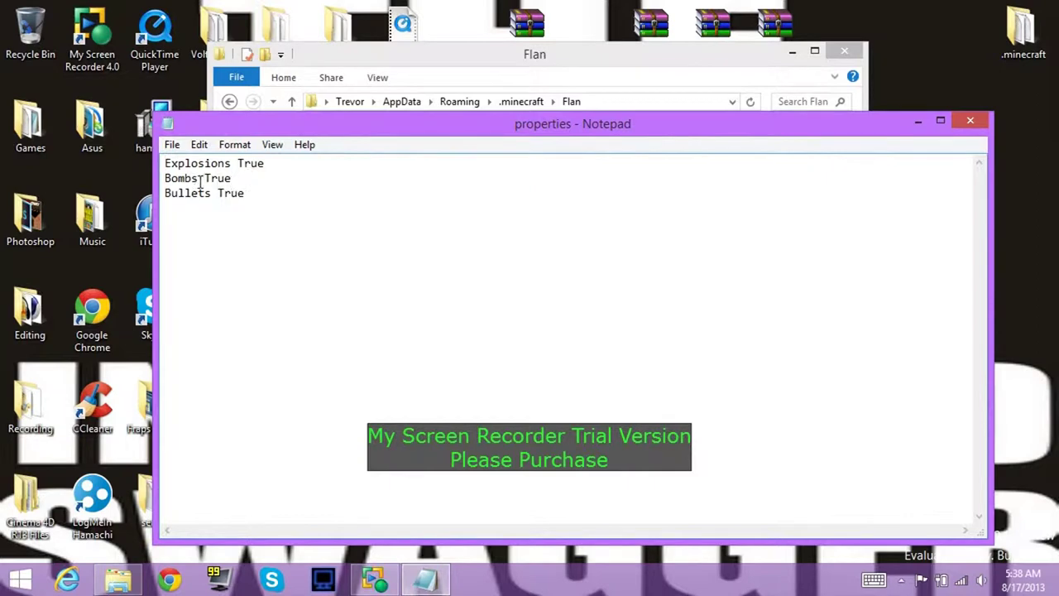
{"action": "left_click_drag", "start_coordinate": [282, 162], "coordinate": [242, 166]}
{"action": "left_click", "coordinate": [173, 145]}
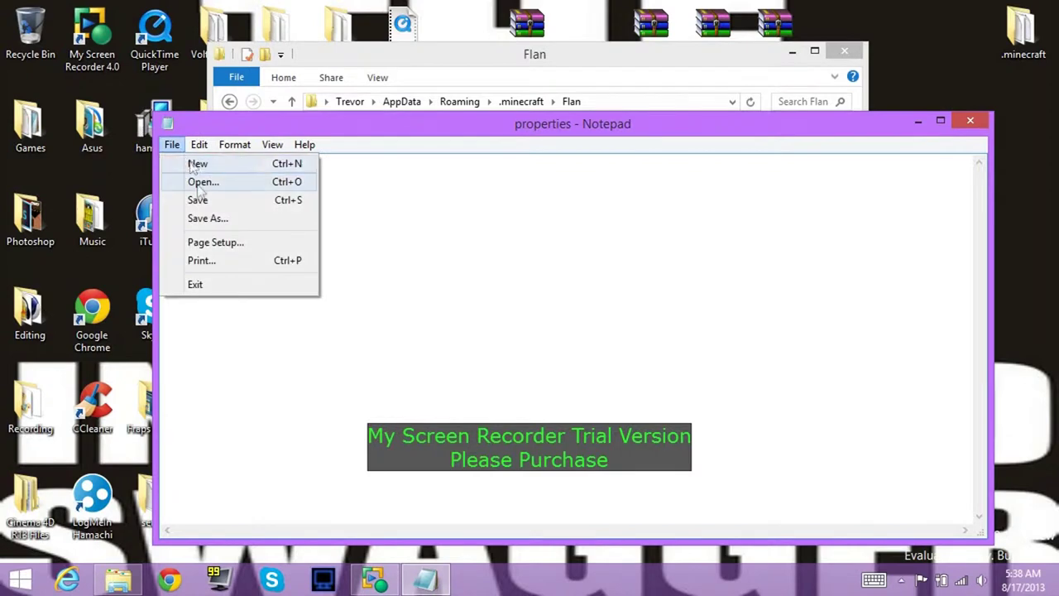
{"action": "left_click", "coordinate": [385, 256]}
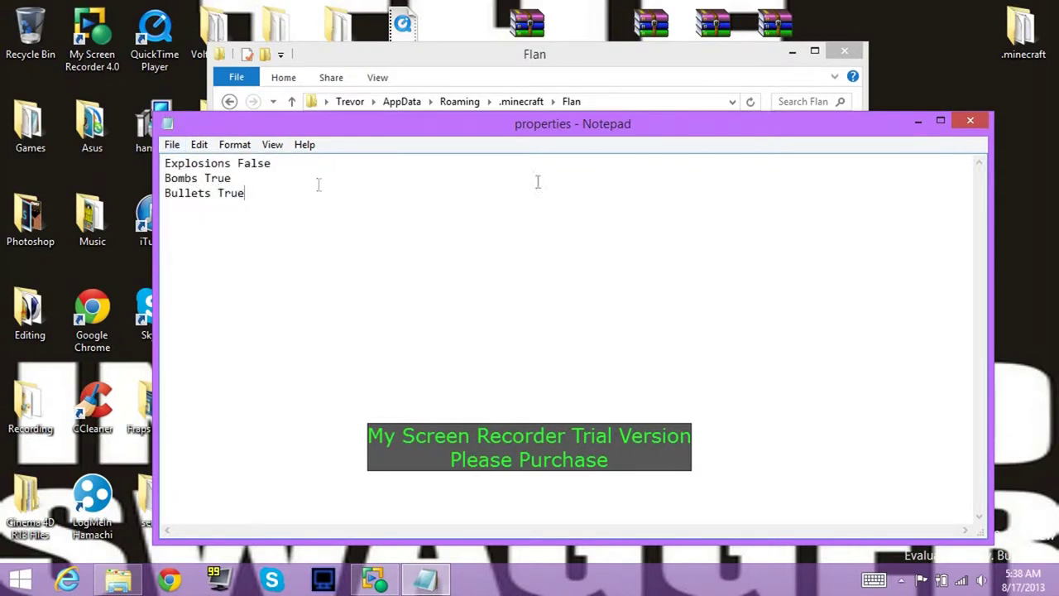
{"action": "left_click", "coordinate": [971, 121]}
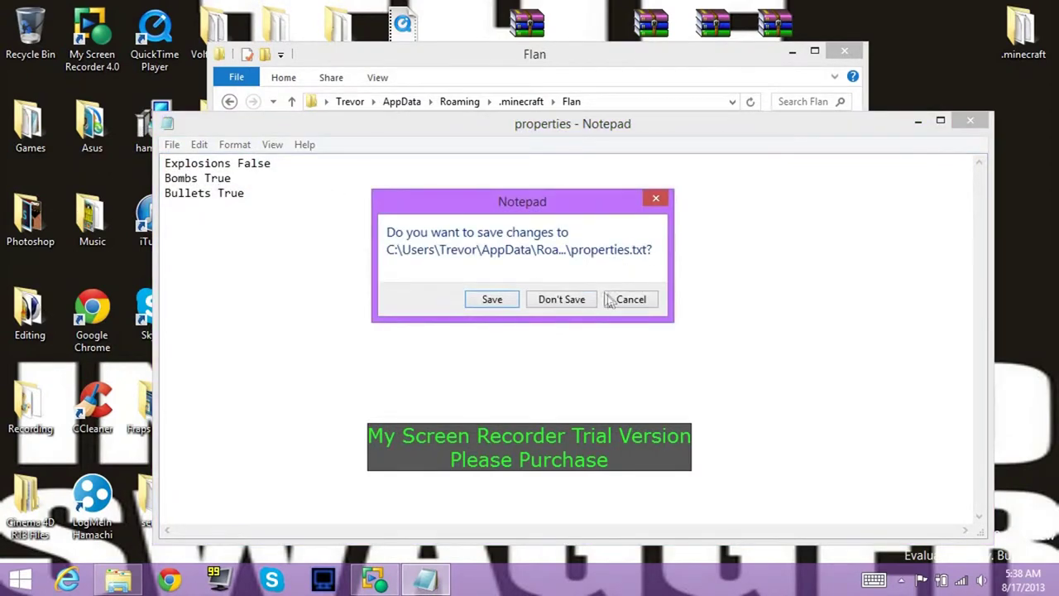
{"action": "left_click", "coordinate": [583, 300]}
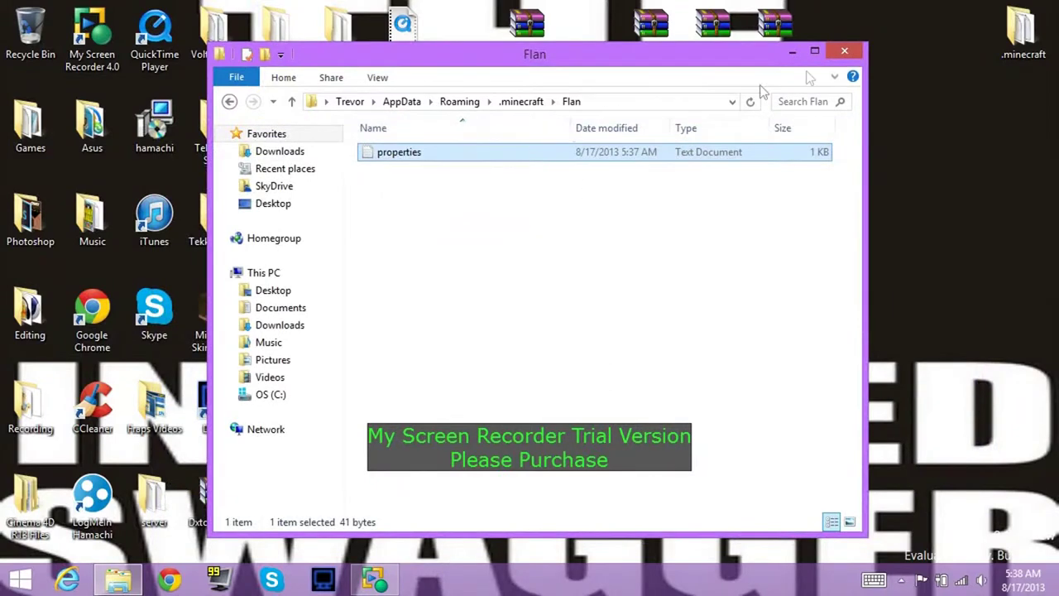
- Dock the Flan folder window at half width and open the Simple Parts, WW2 and Modern Weapons pack archives together from the desktop
{"action": "left_click_drag", "start_coordinate": [633, 69], "coordinate": [0, 73]}
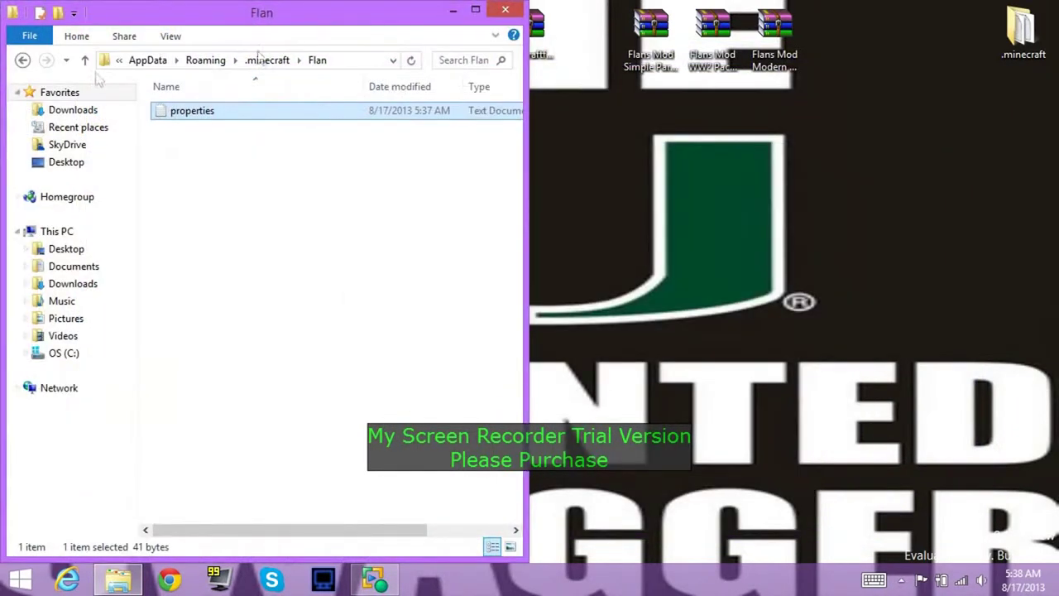
{"action": "left_click", "coordinate": [571, 45]}
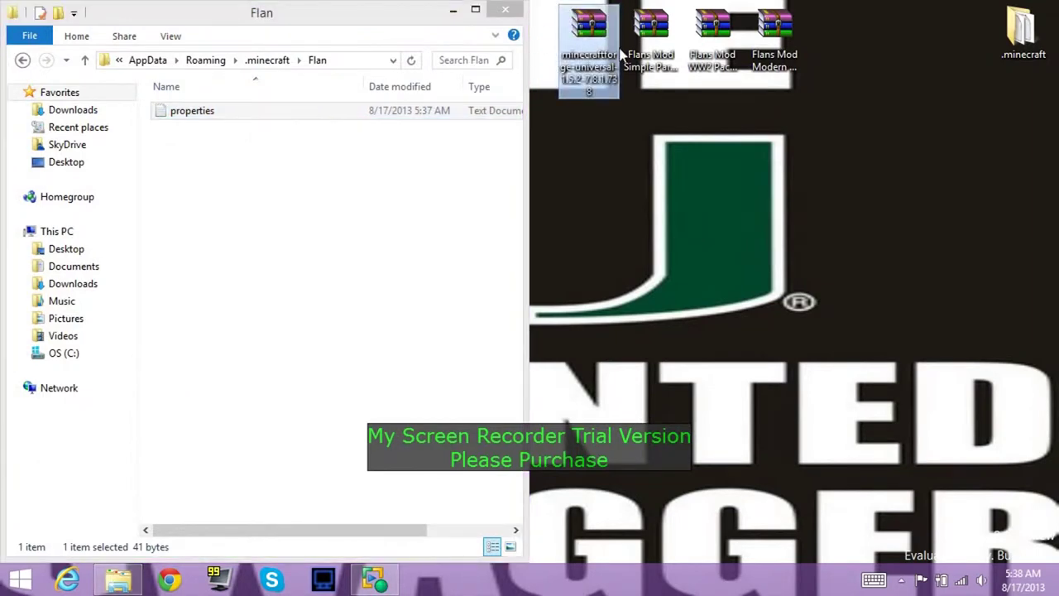
{"action": "left_click_drag", "start_coordinate": [607, 39], "coordinate": [547, 41]}
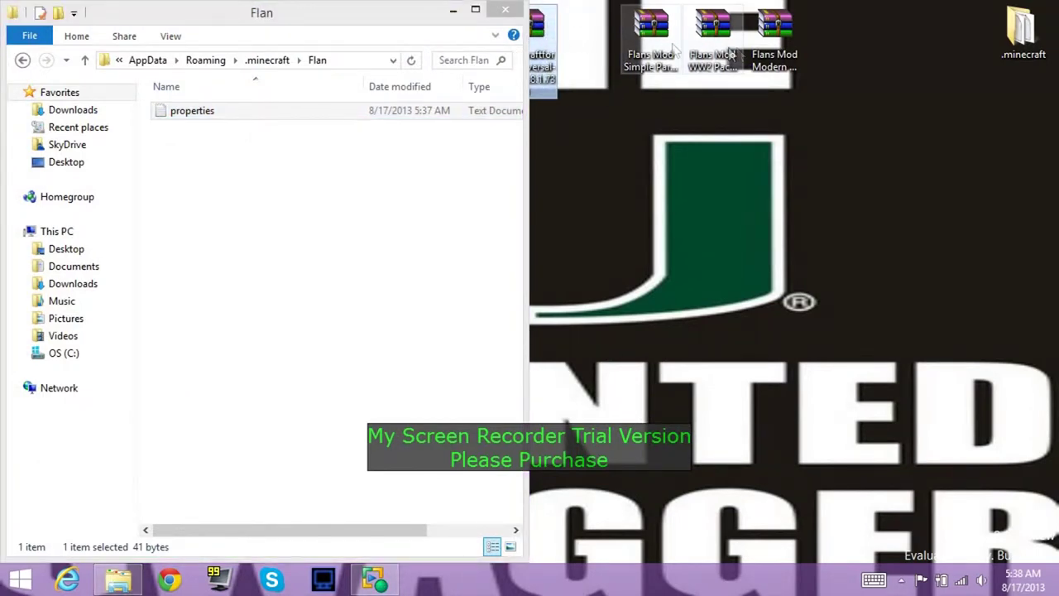
{"action": "left_click", "coordinate": [636, 96]}
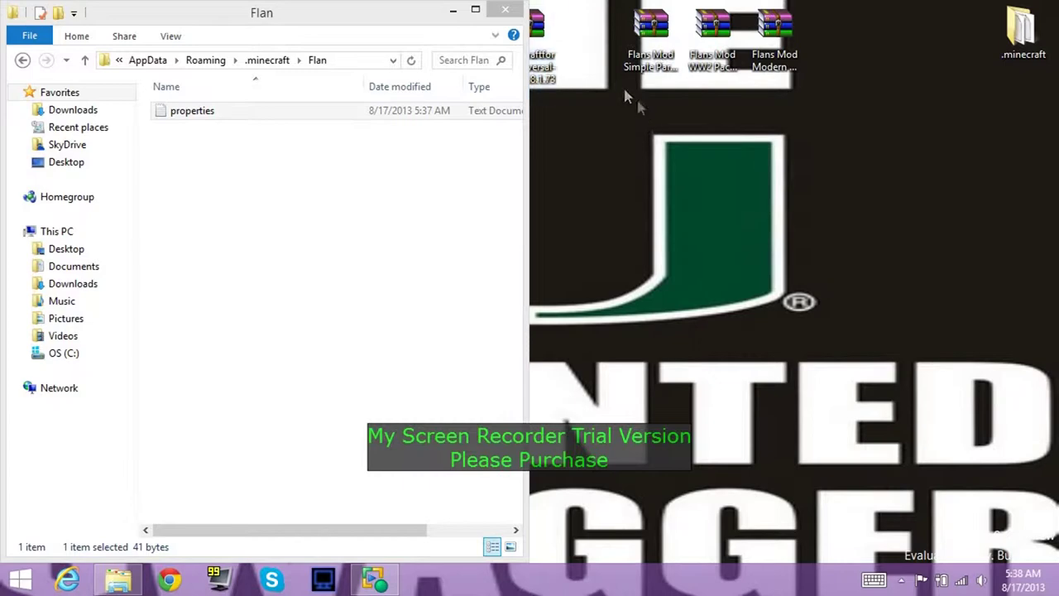
{"action": "left_click", "coordinate": [650, 50]}
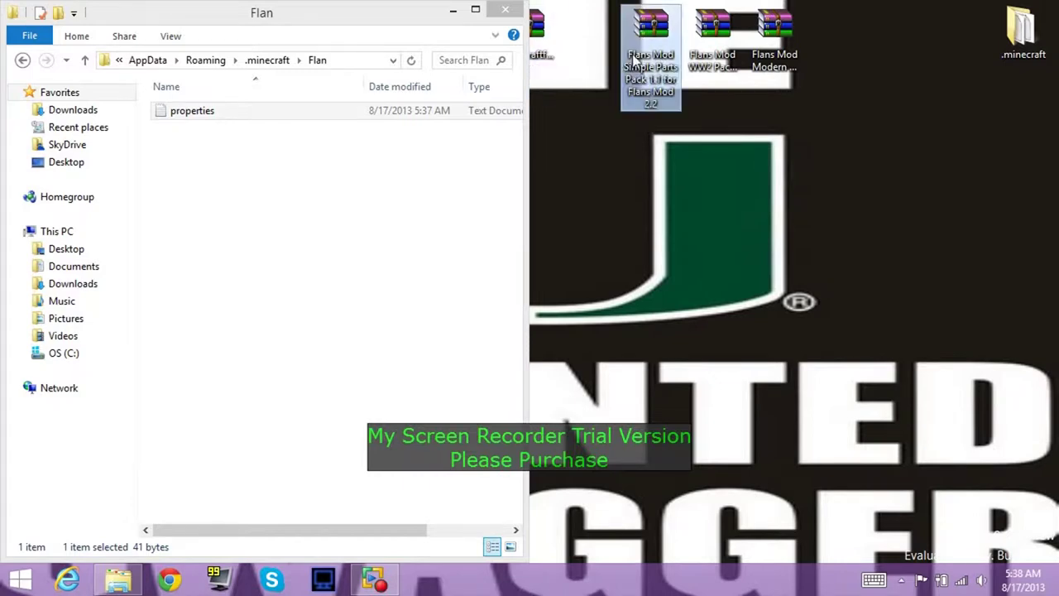
{"action": "left_click", "coordinate": [732, 70]}
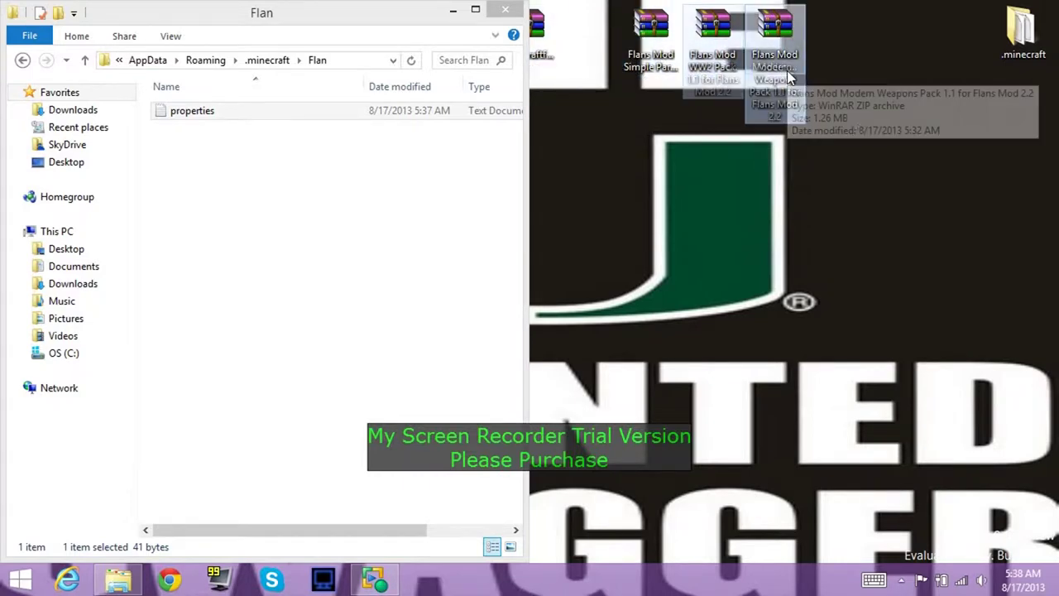
{"action": "left_click", "coordinate": [775, 74]}
{"action": "left_click", "coordinate": [604, 81]}
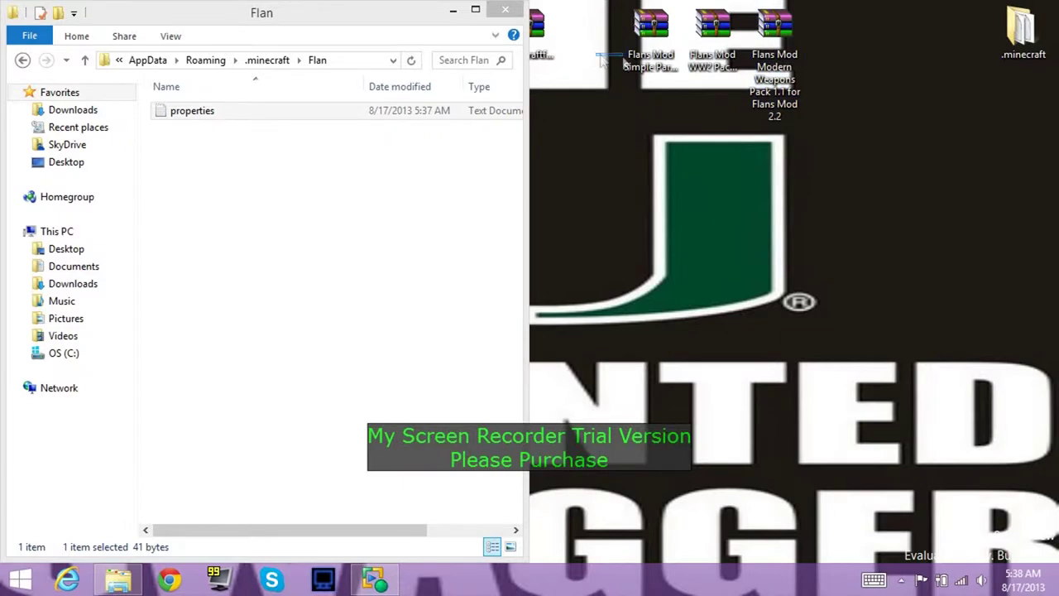
{"action": "left_click_drag", "start_coordinate": [601, 60], "coordinate": [816, 71]}
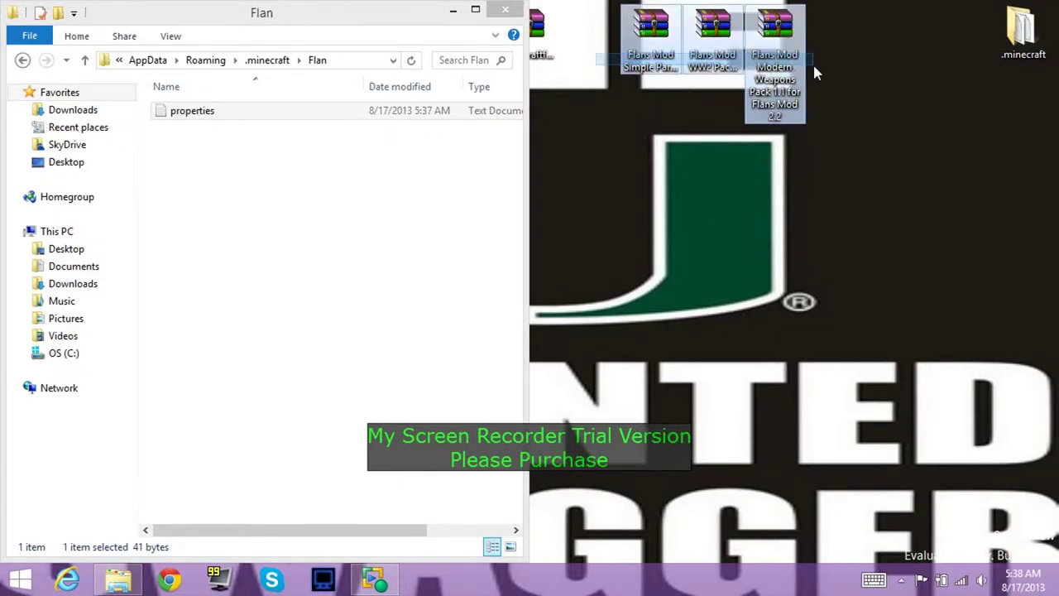
{"action": "right_click", "coordinate": [768, 55]}
{"action": "left_click", "coordinate": [770, 60]}
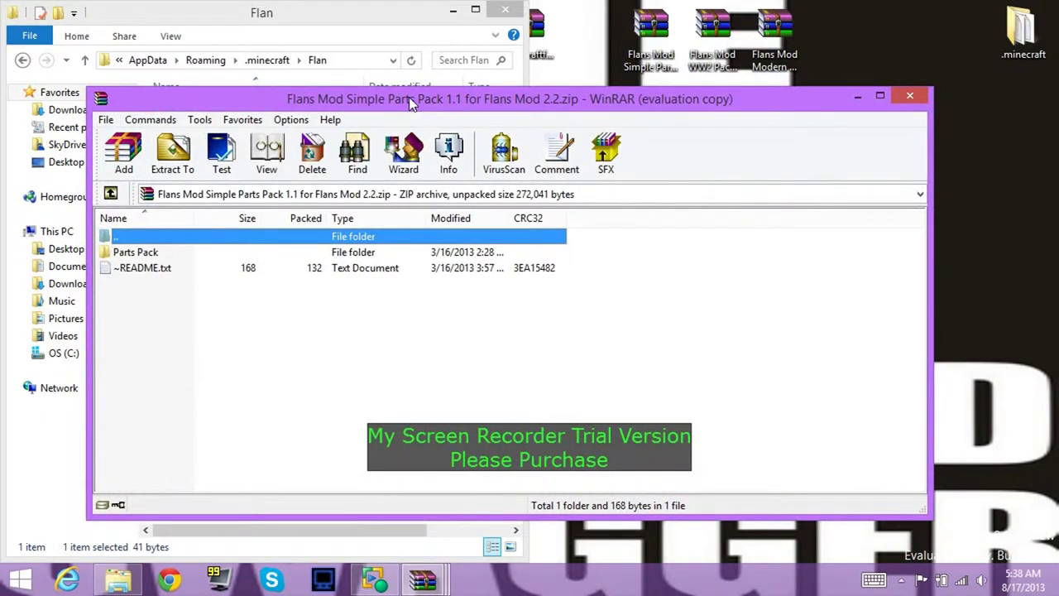
- Arrange the three archive windows beside the Flan folder, copy the WW2 Pack folder into it and close that archive
{"action": "left_click_drag", "start_coordinate": [409, 97], "coordinate": [1058, 116]}
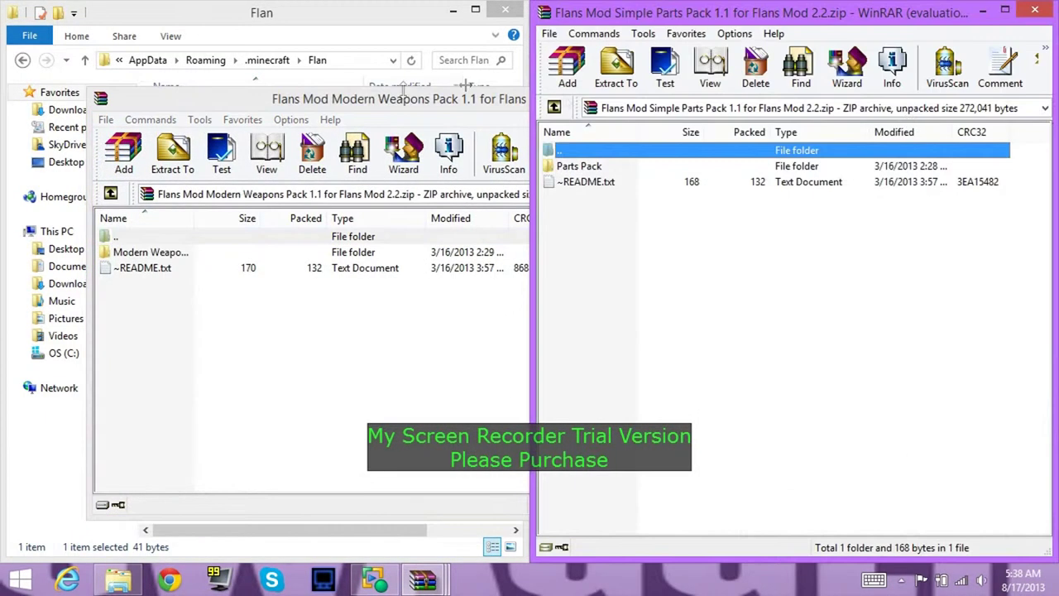
{"action": "left_click_drag", "start_coordinate": [357, 106], "coordinate": [1058, 124]}
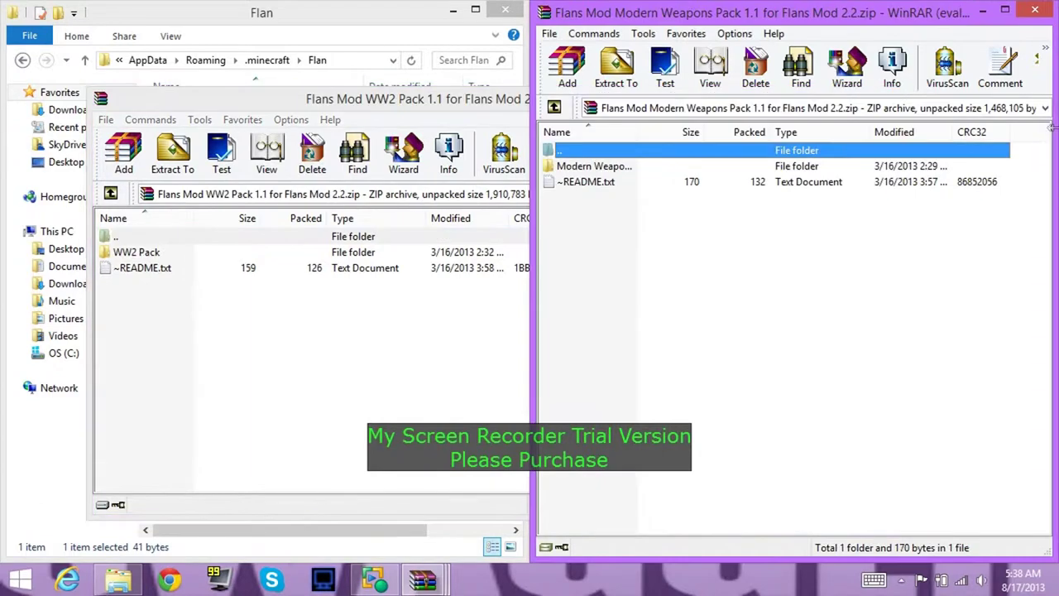
{"action": "left_click_drag", "start_coordinate": [253, 105], "coordinate": [1055, 124]}
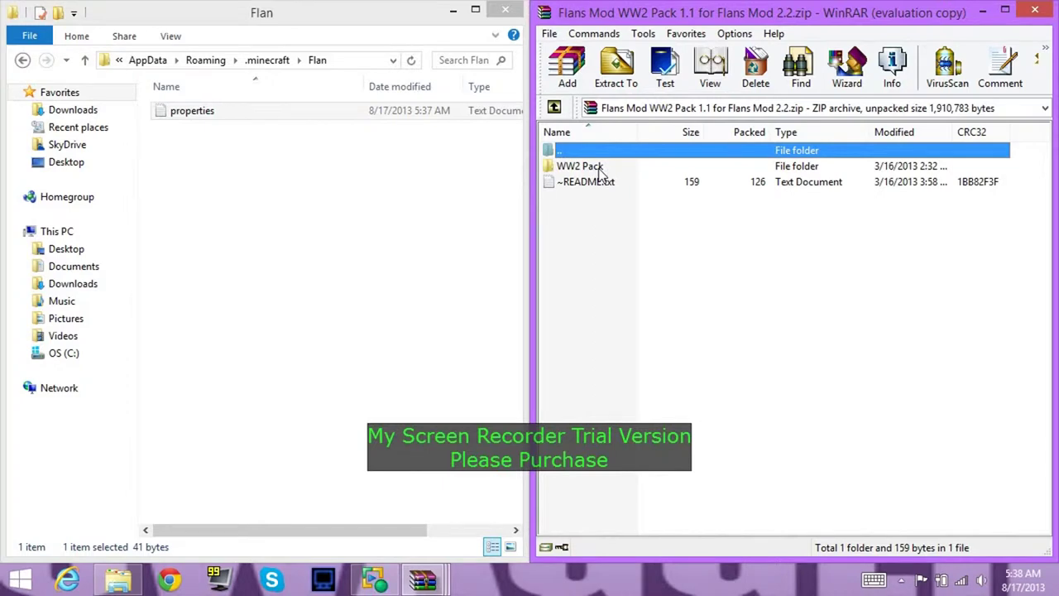
{"action": "left_click", "coordinate": [626, 170]}
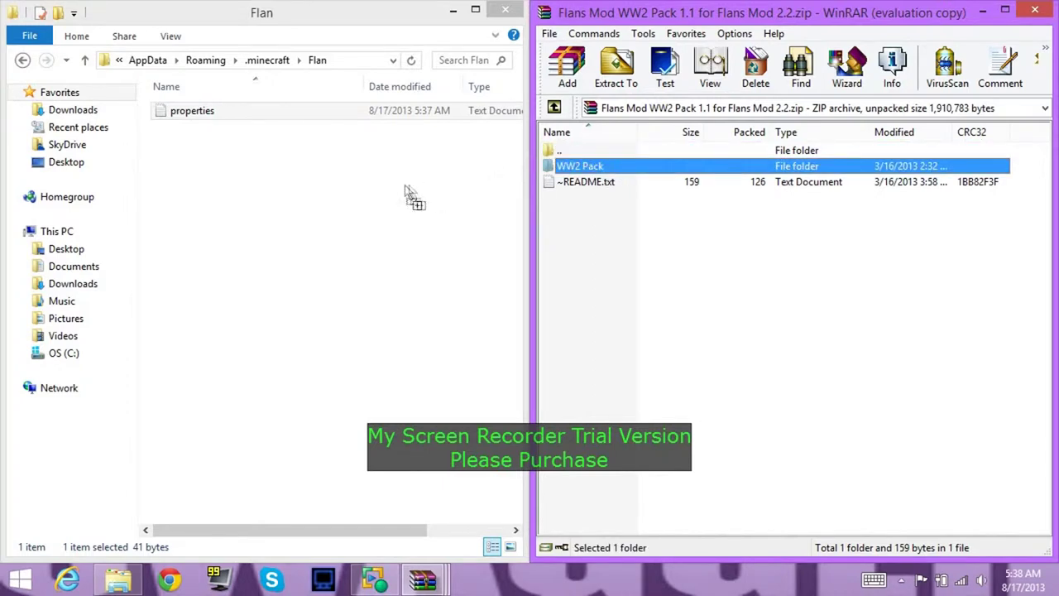
{"action": "left_click_drag", "start_coordinate": [406, 190], "coordinate": [405, 192]}
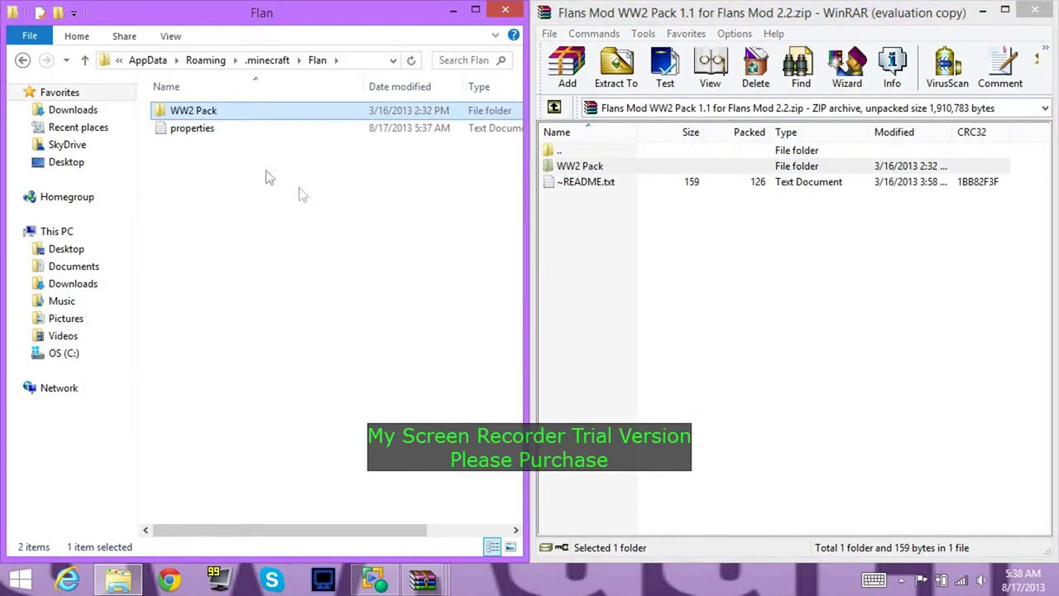
{"action": "left_click", "coordinate": [1036, 11]}
- Copy the Modern Weapons Pack and Parts Pack folders from their archives into the Flan folder, closing each archive
{"action": "left_click_drag", "start_coordinate": [615, 169], "coordinate": [365, 192]}
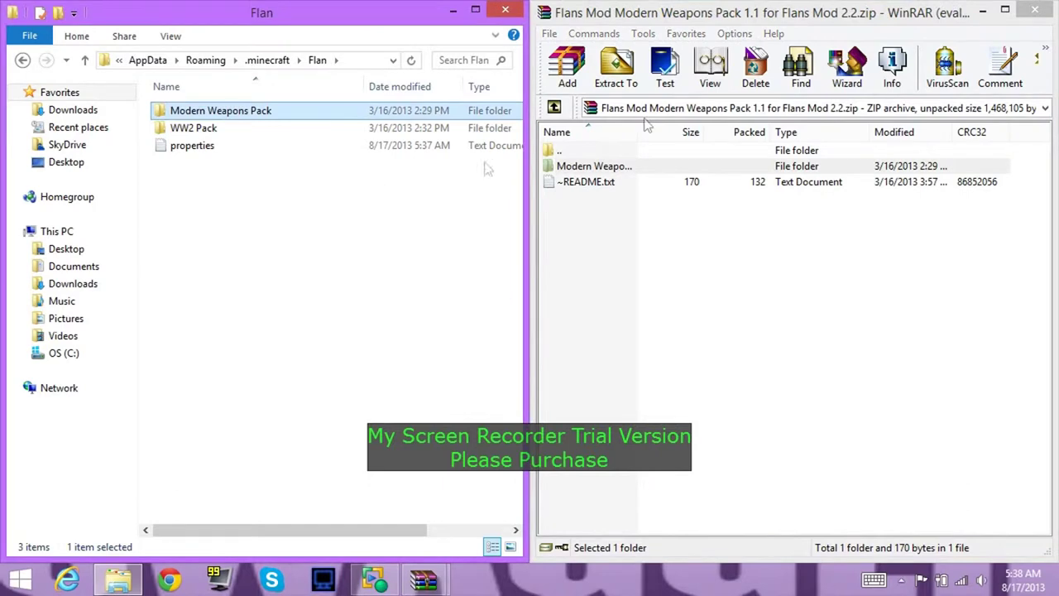
{"action": "left_click", "coordinate": [1036, 11]}
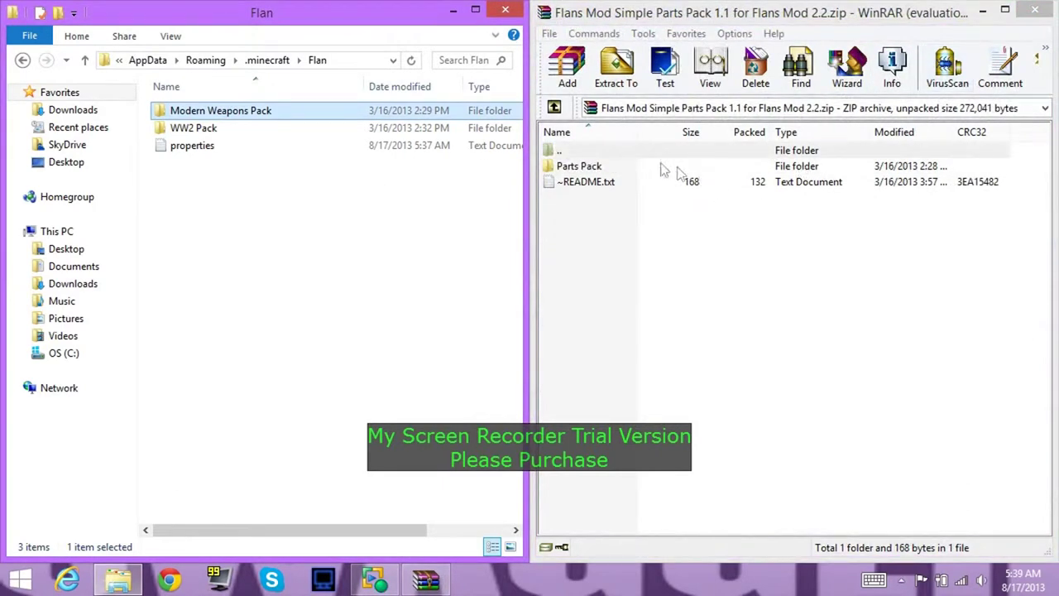
{"action": "left_click_drag", "start_coordinate": [662, 168], "coordinate": [642, 164]}
{"action": "left_click_drag", "start_coordinate": [493, 184], "coordinate": [489, 190]}
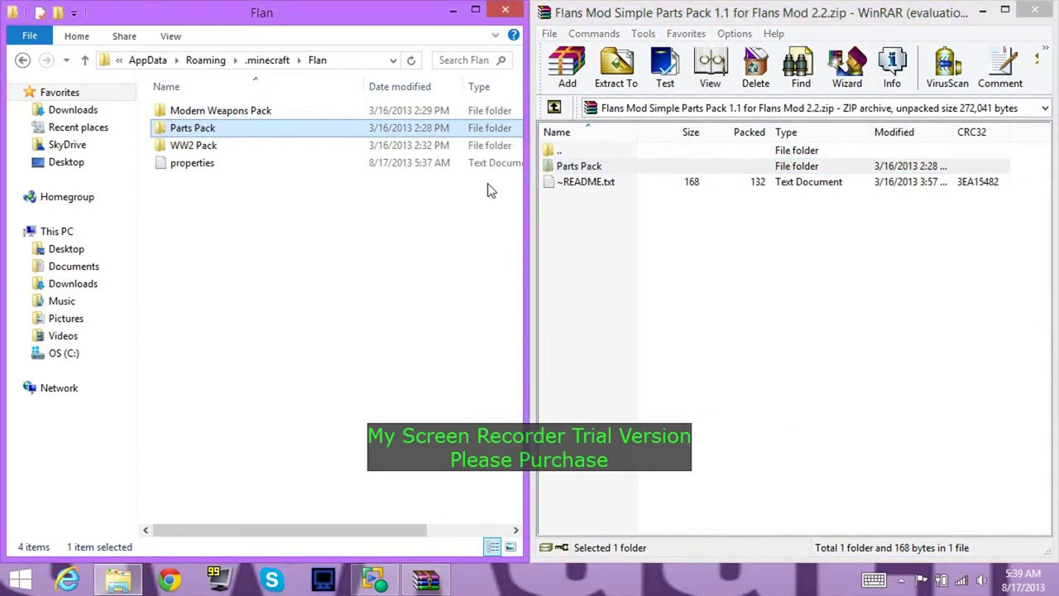
{"action": "left_click", "coordinate": [1036, 9]}
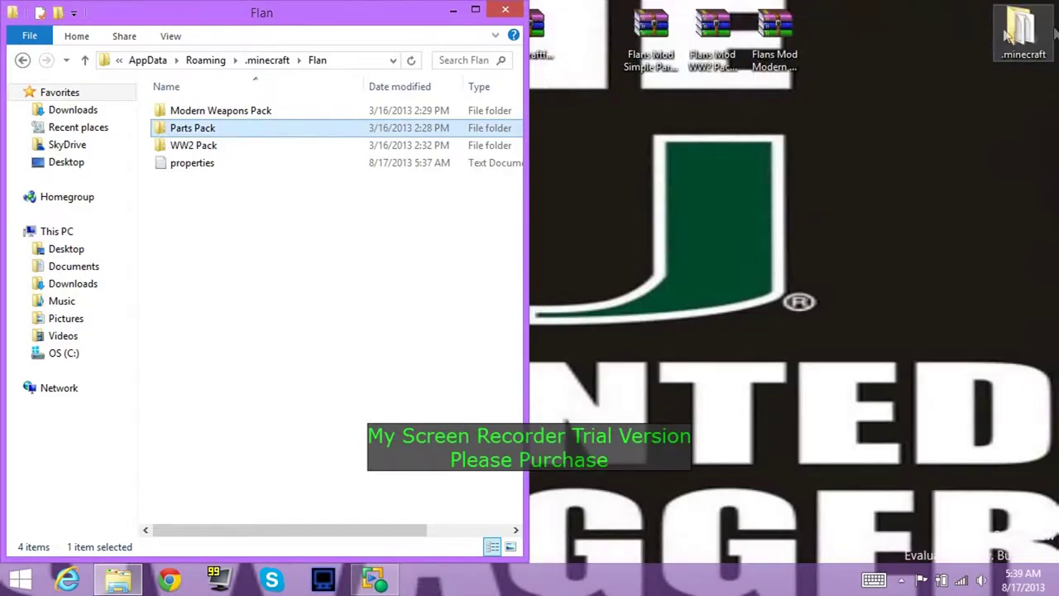
- Close the Flan folder, then launch Minecraft 1.5.2 from the Games folder and log in with the remembered account
{"action": "left_click", "coordinate": [506, 12]}
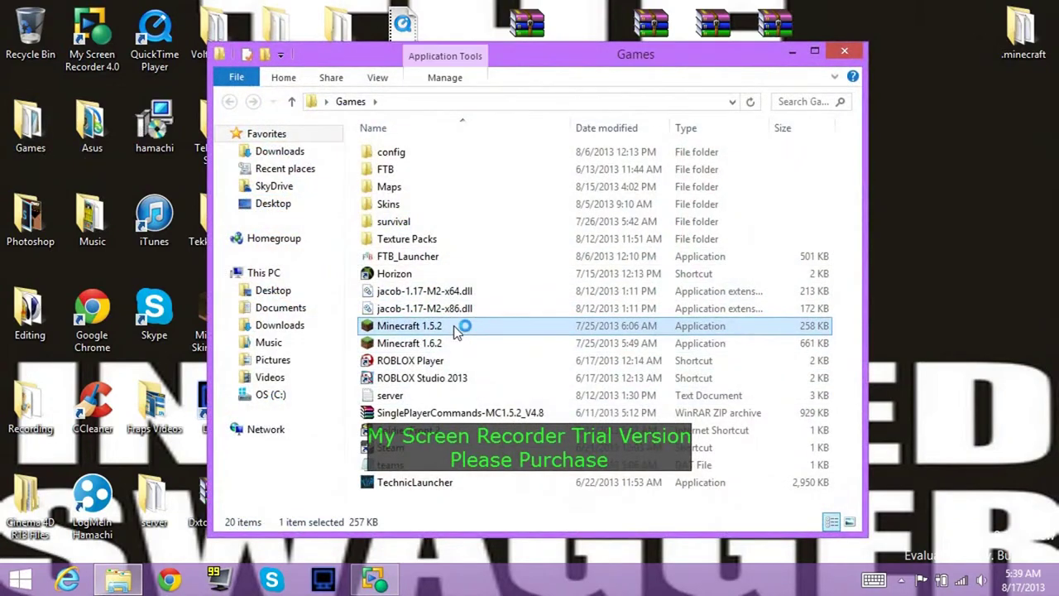
{"action": "left_click", "coordinate": [861, 52]}
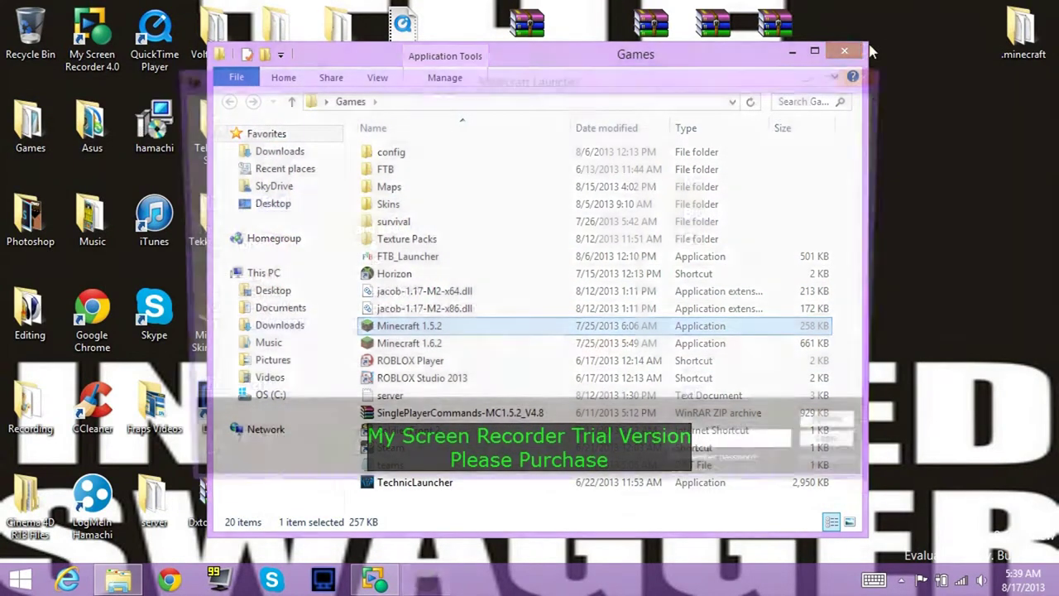
{"action": "left_click", "coordinate": [866, 449]}
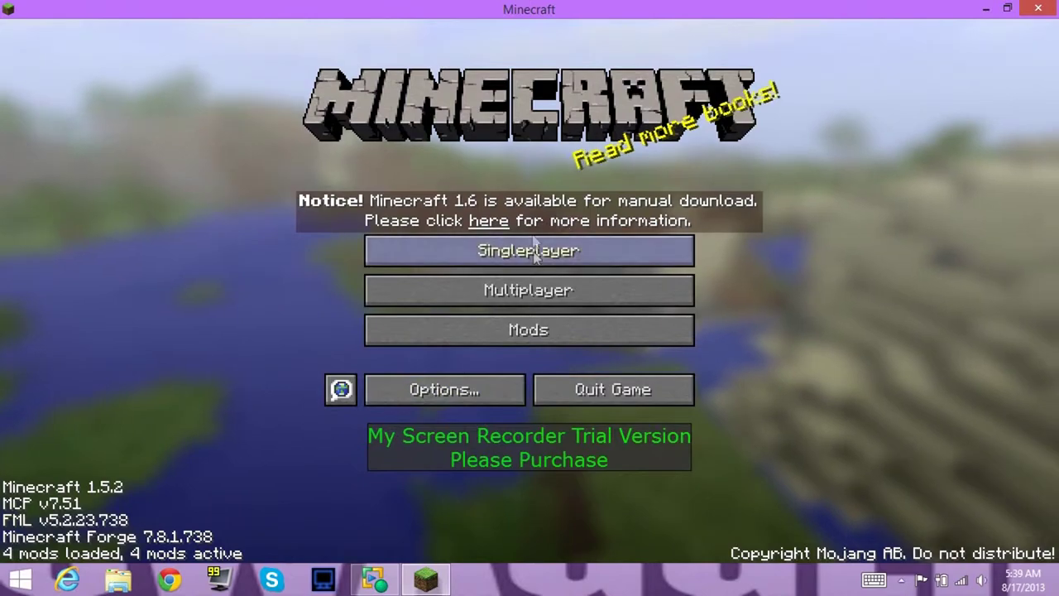
- Delete both singleplayer worlds named New World from the world list
{"action": "left_click", "coordinate": [652, 263]}
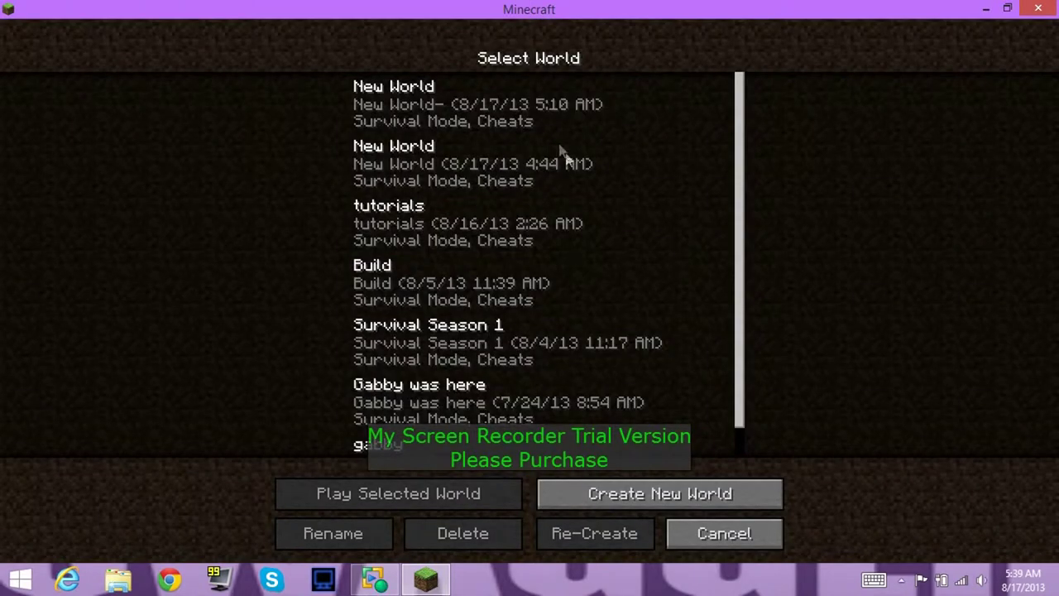
{"action": "left_click", "coordinate": [455, 103]}
{"action": "left_click", "coordinate": [464, 533]}
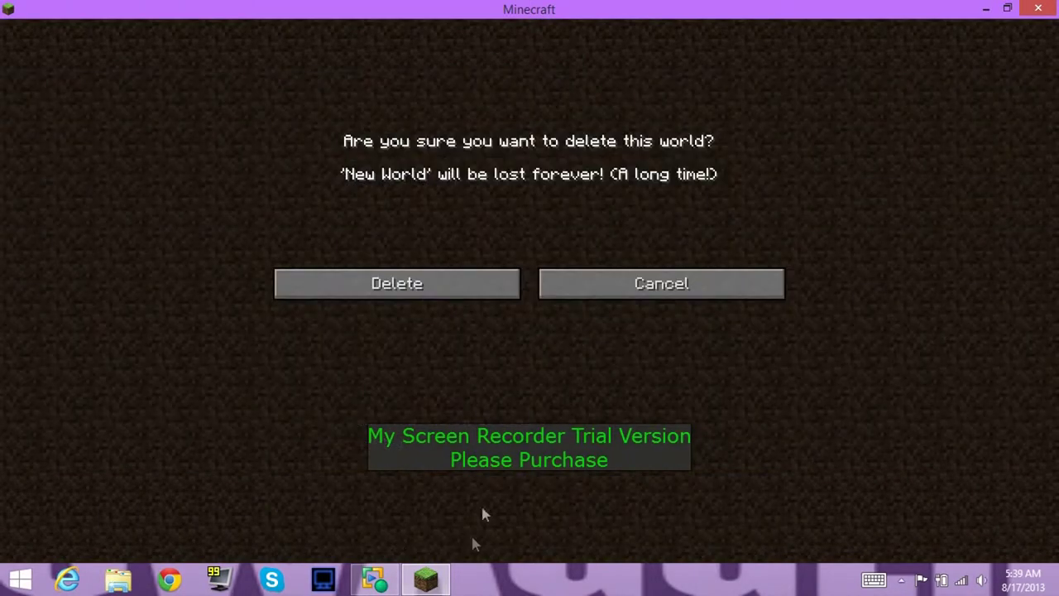
{"action": "left_click", "coordinate": [453, 281]}
{"action": "left_click", "coordinate": [434, 138]}
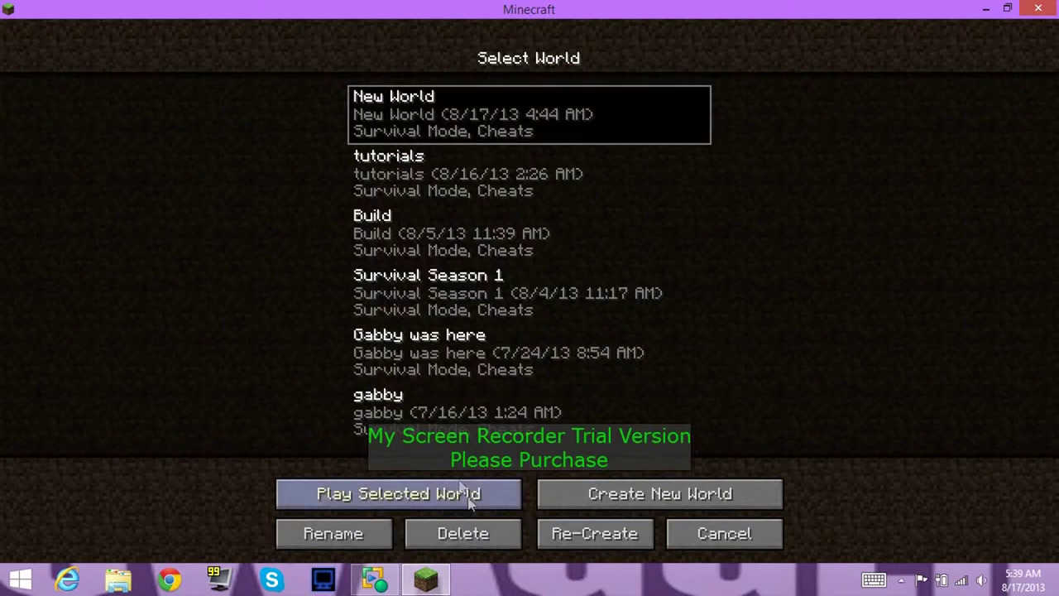
{"action": "left_click", "coordinate": [464, 533]}
{"action": "left_click", "coordinate": [466, 289]}
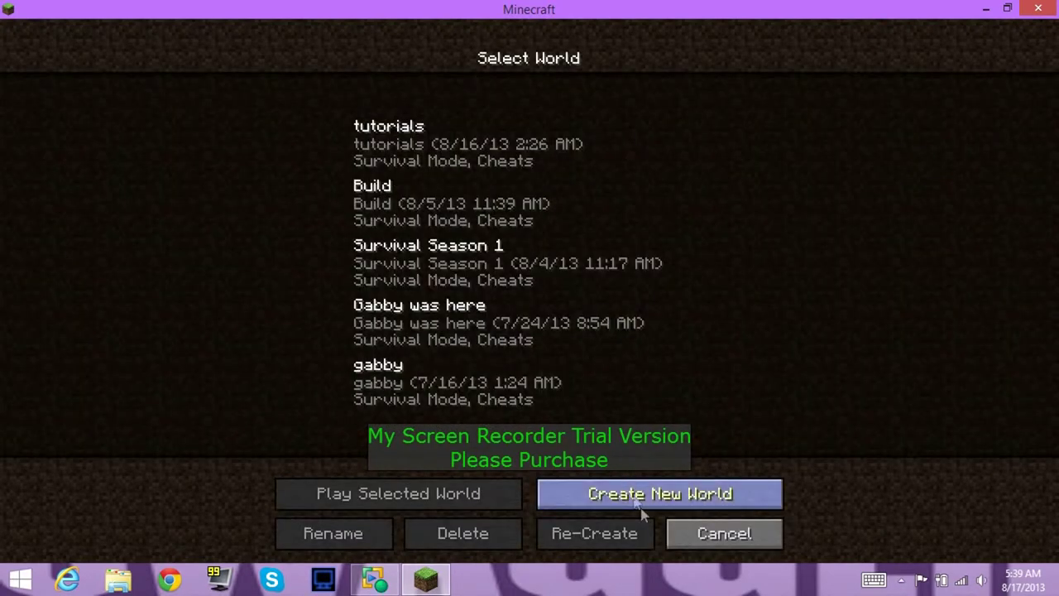
- Create a singleplayer Survival world named New World with cheats allowed and the Superflat world type
{"action": "left_click", "coordinate": [639, 500]}
{"action": "left_click", "coordinate": [493, 346]}
{"action": "left_click", "coordinate": [394, 298]}
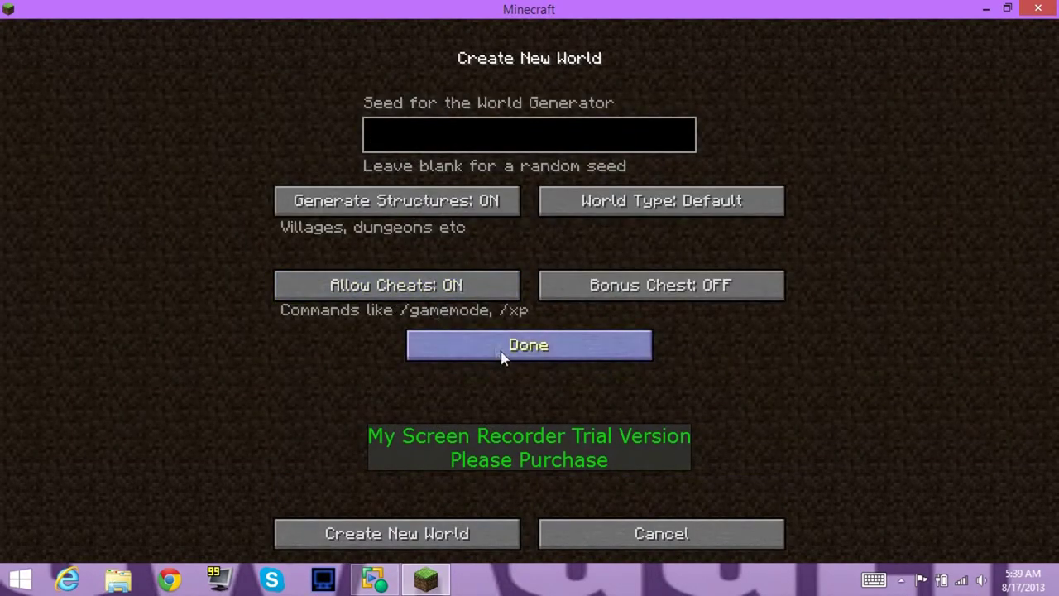
{"action": "left_click", "coordinate": [519, 356]}
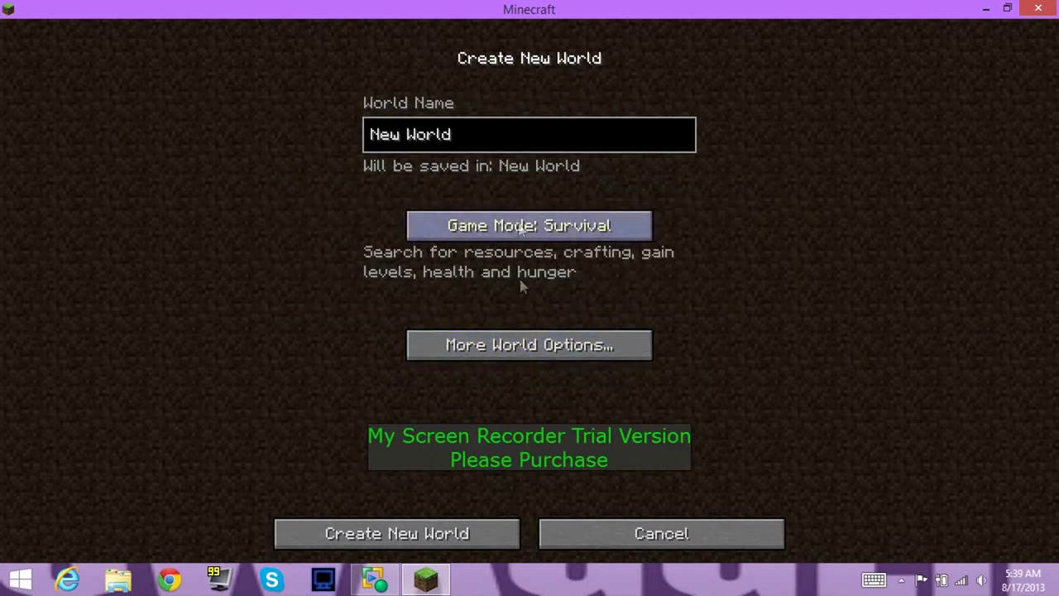
{"action": "left_click", "coordinate": [533, 341]}
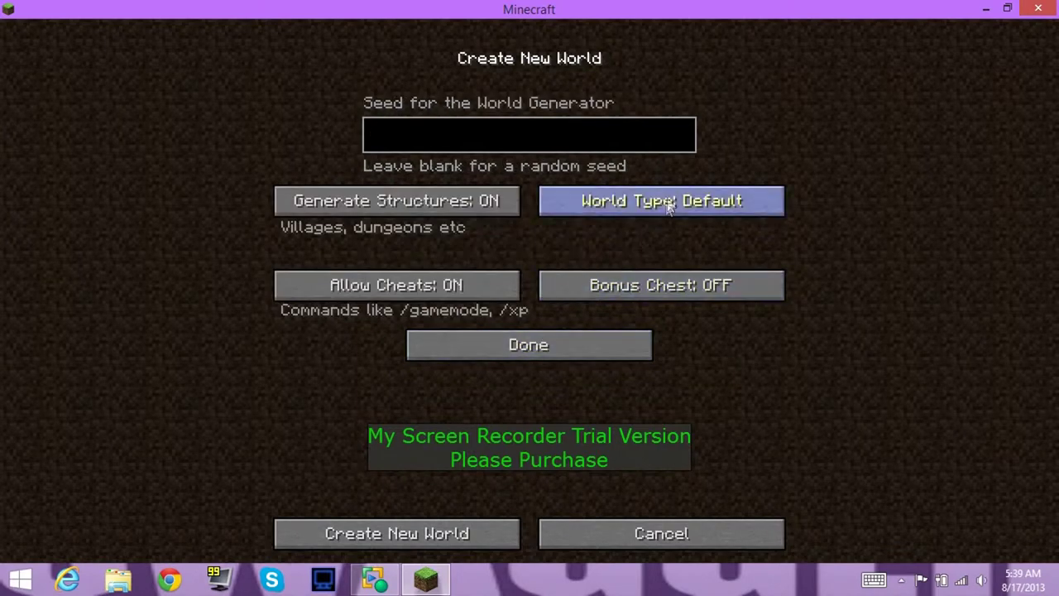
{"action": "left_click", "coordinate": [645, 200]}
{"action": "left_click", "coordinate": [571, 346]}
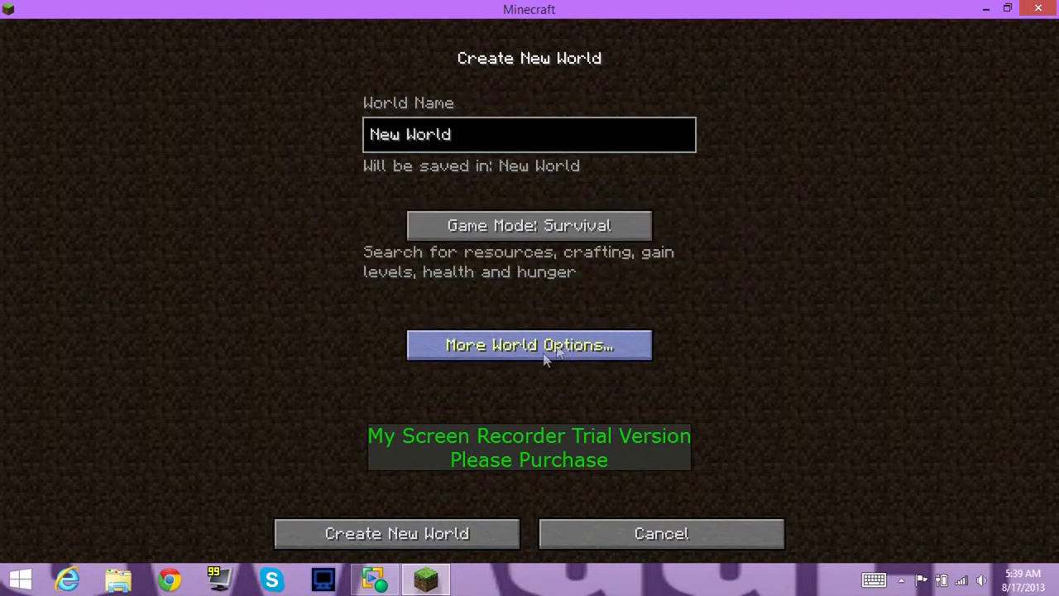
{"action": "left_click", "coordinate": [444, 538]}
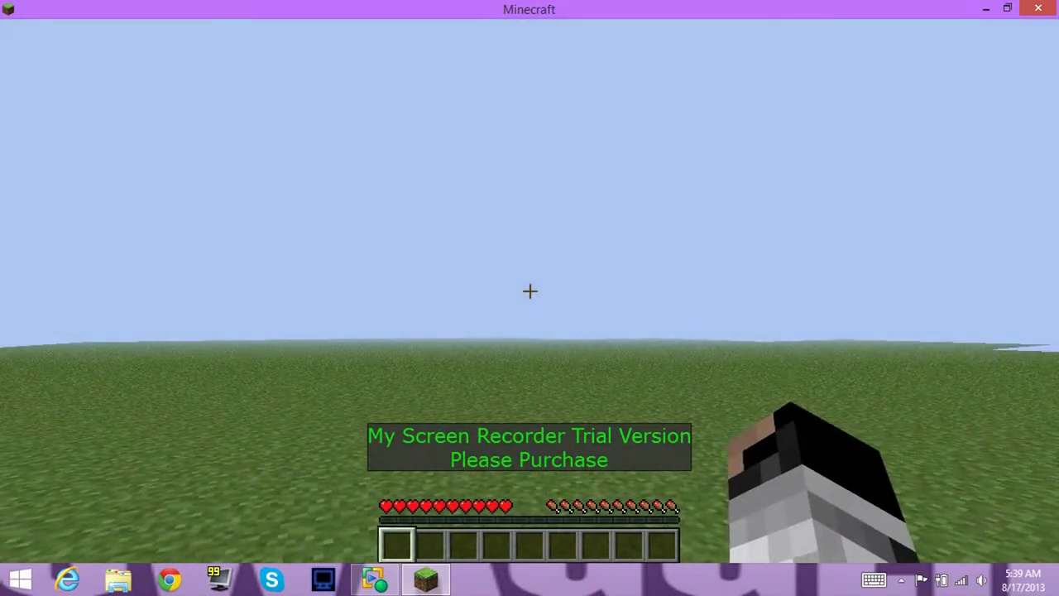
- Switch the player to Creative mode with the command /gamemode 1
{"action": "key", "text": "slash"}
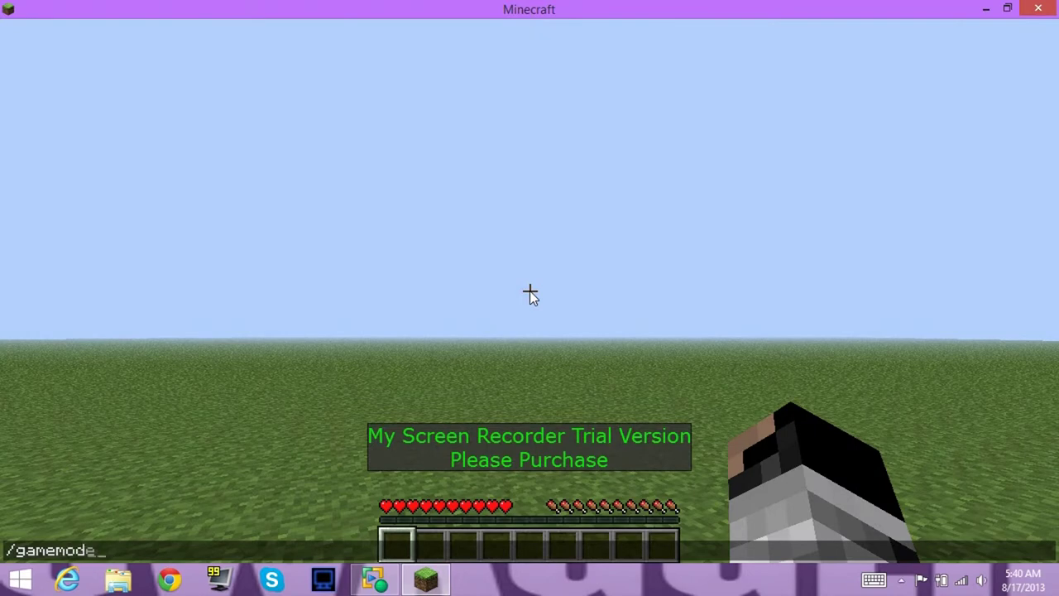
{"action": "type", "text": "gamemode 1"}
{"action": "key", "text": "Return"}
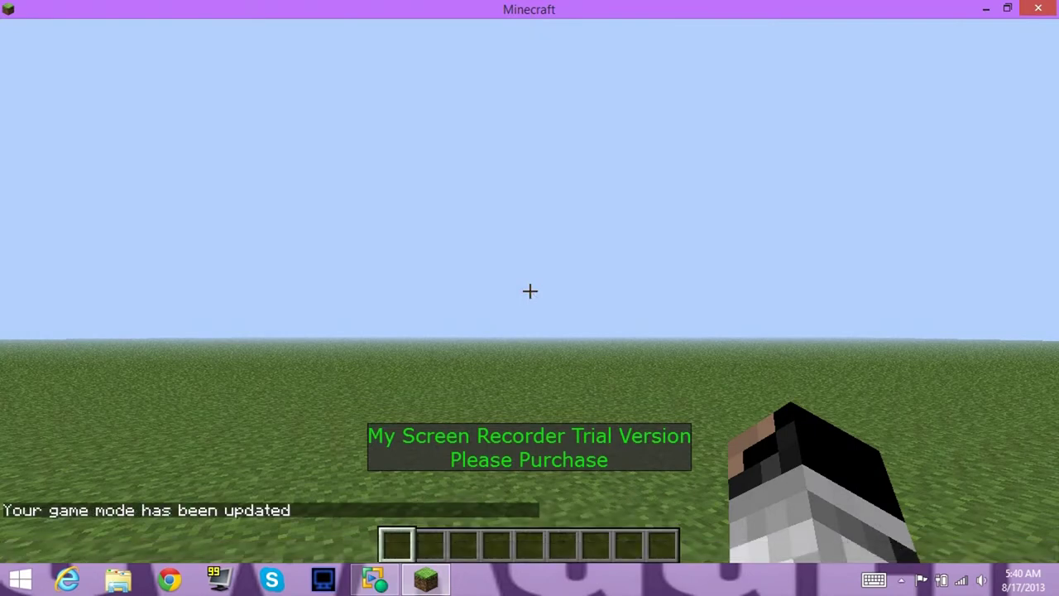
- Browse the Flan's Mod item categories on the second page of the creative inventory and look through the first category's items
{"action": "key", "text": "e"}
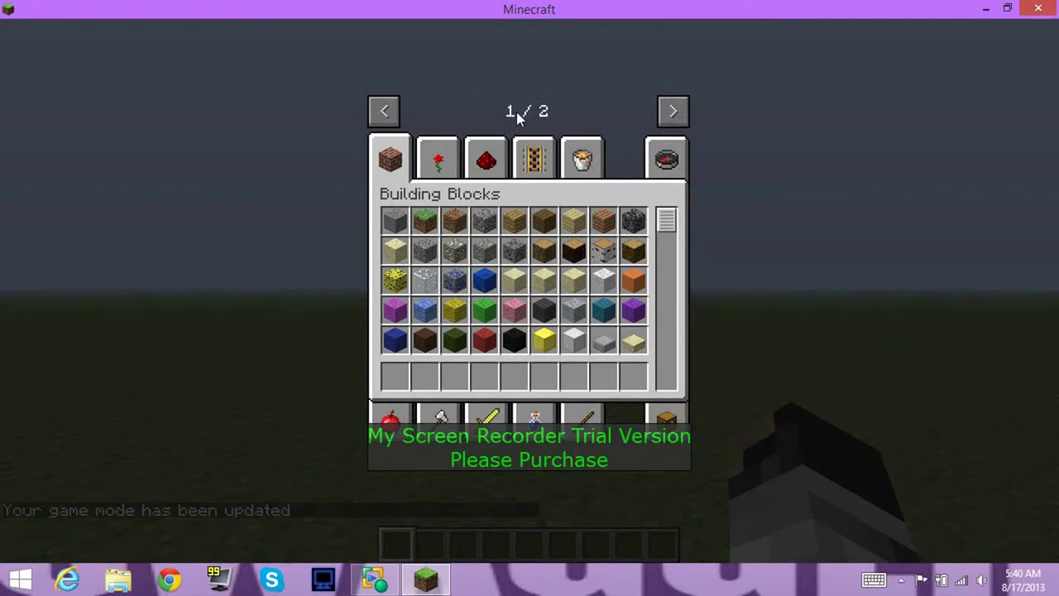
{"action": "left_click", "coordinate": [674, 118]}
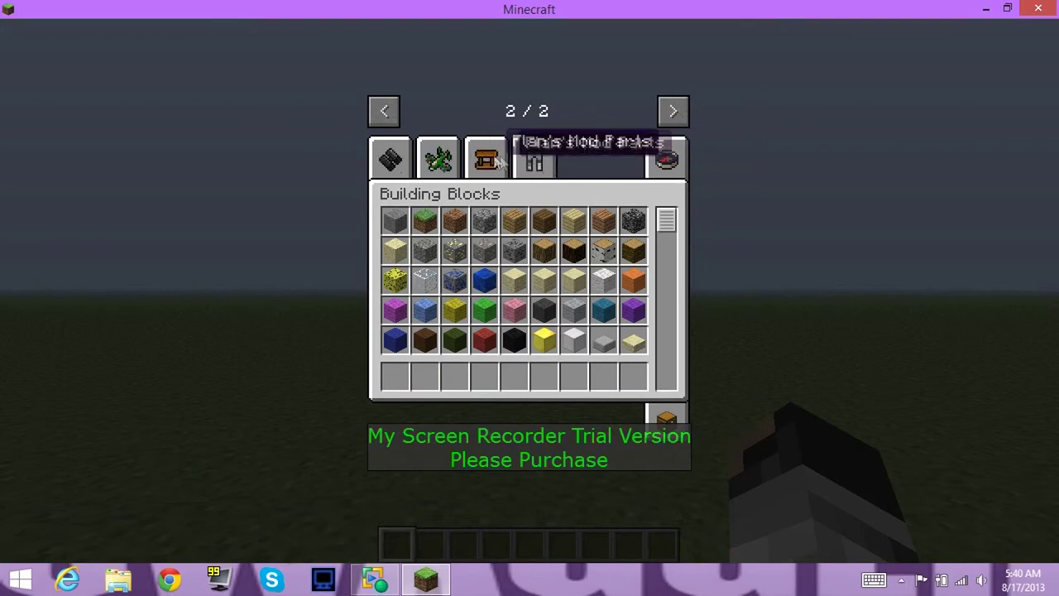
{"action": "left_click", "coordinate": [403, 166]}
{"action": "mouse_move", "coordinate": [667, 223]}
{"action": "left_mouse_down"}
{"action": "mouse_move", "coordinate": [667, 402]}
{"action": "mouse_move", "coordinate": [667, 228]}
{"action": "left_mouse_up"}
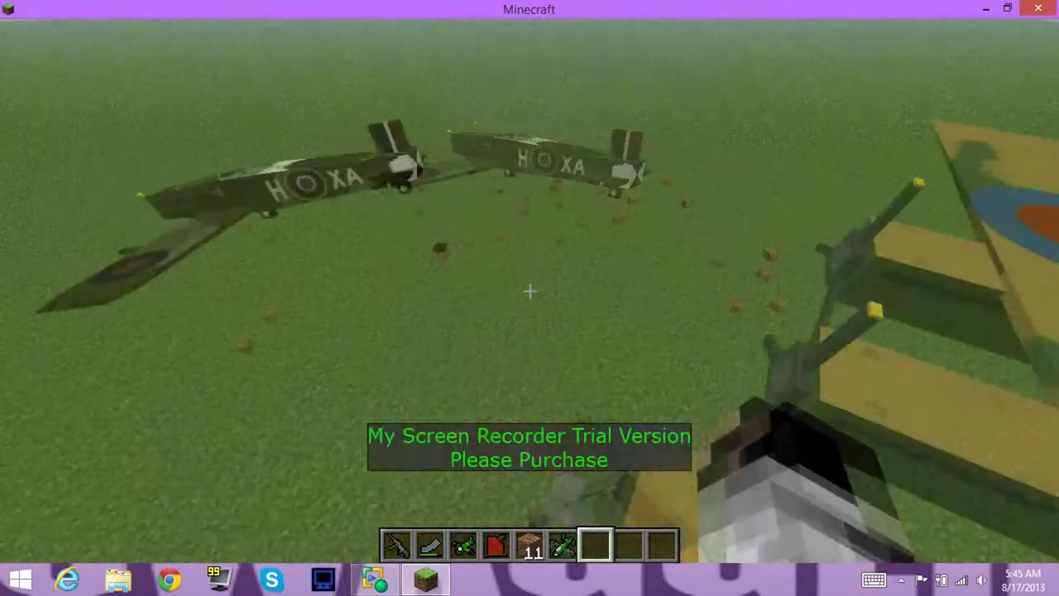
- Fly around the placed four-engined bomber to examine its tail, wings, cockpit and propellers from above and from the front
{"action": "key", "text": "w"}
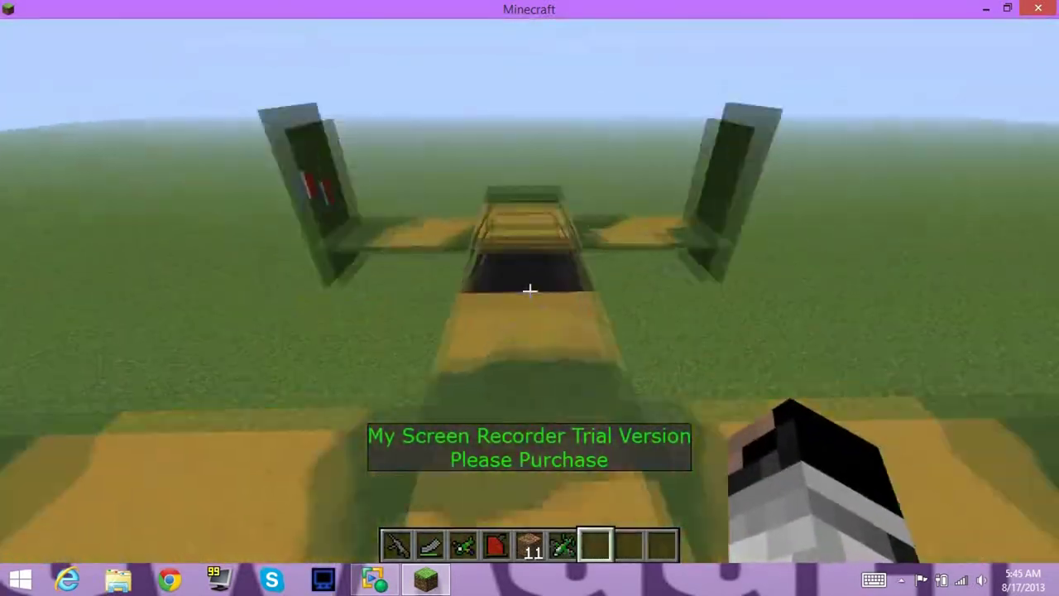
{"action": "key", "text": "s"}
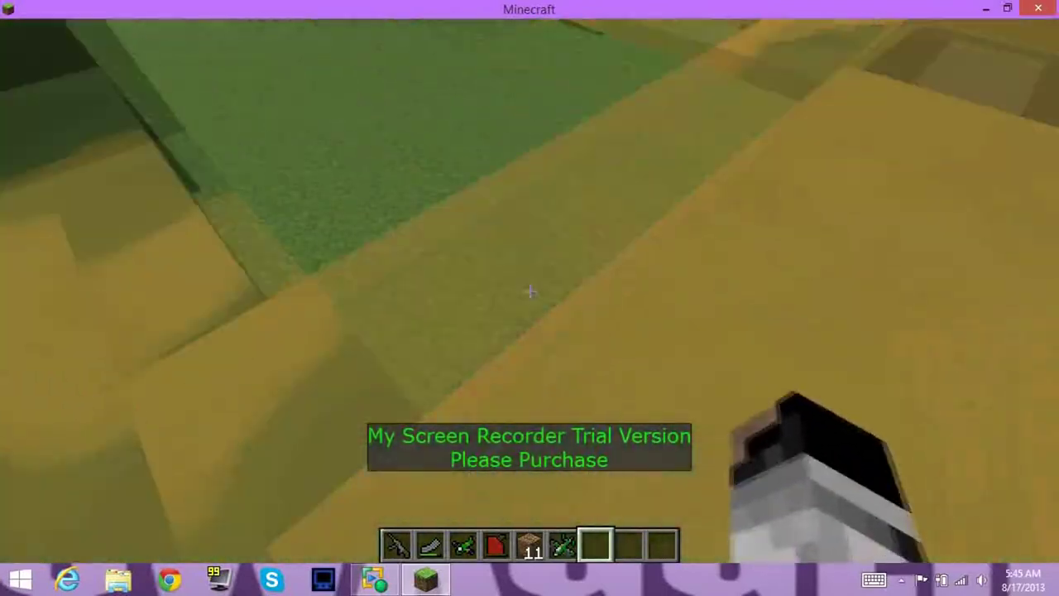
{"action": "key", "text": "s"}
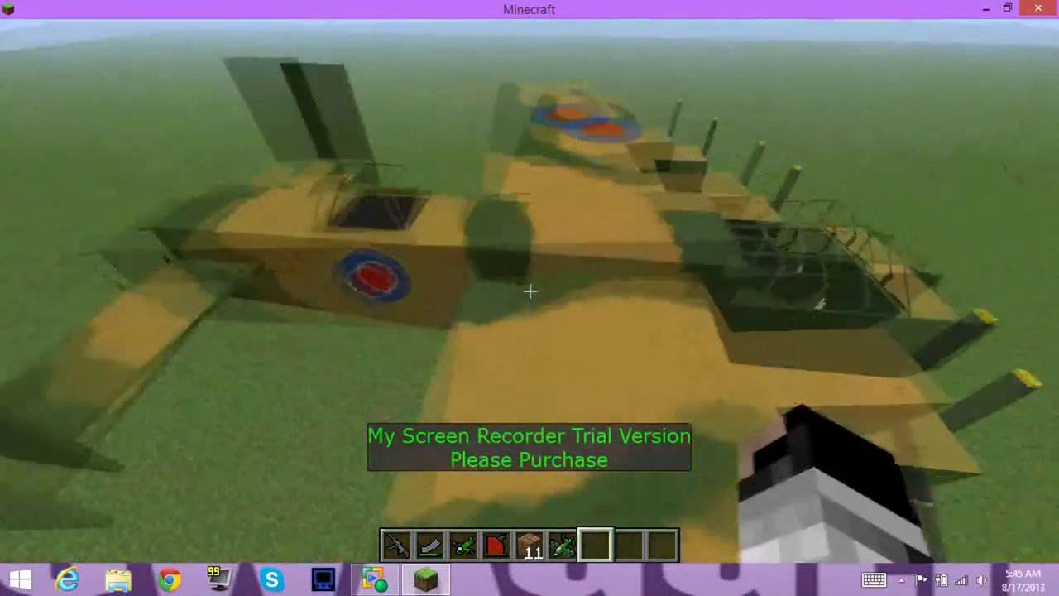
{"action": "key", "text": "s"}
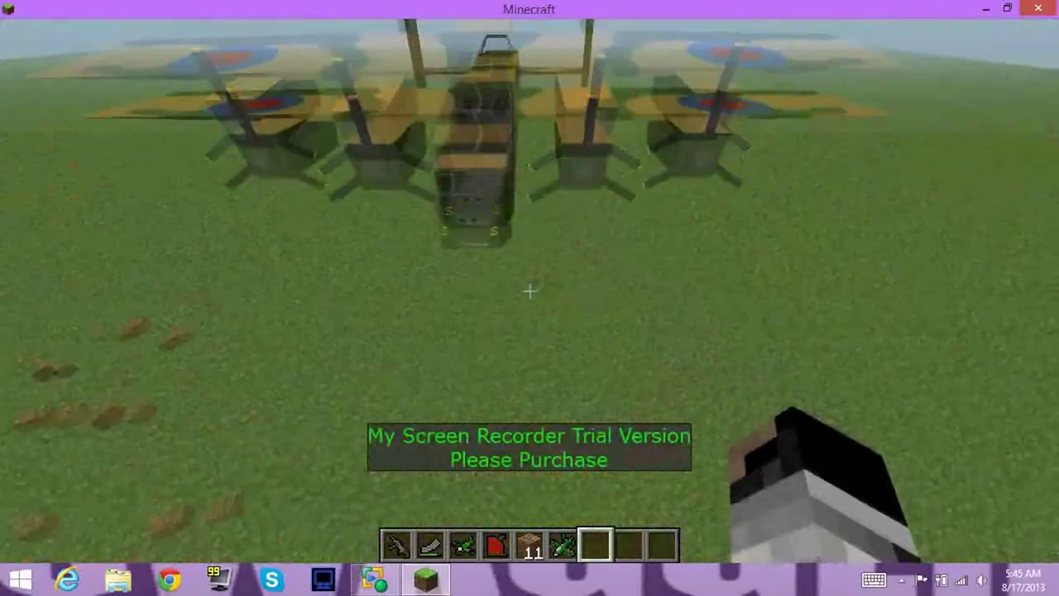
{"action": "key", "text": "s"}
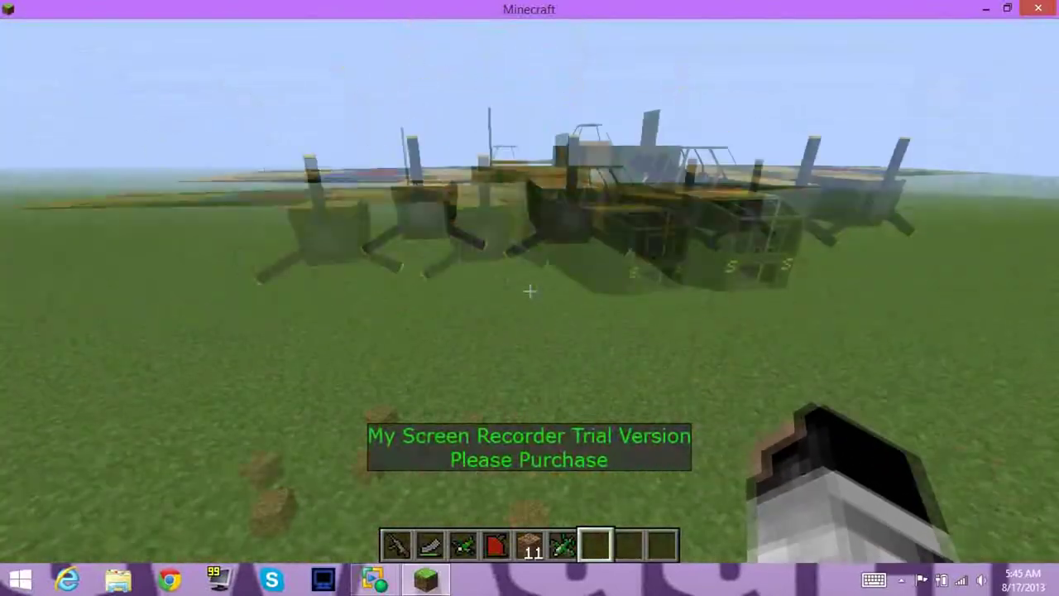
{"action": "key", "text": "w"}
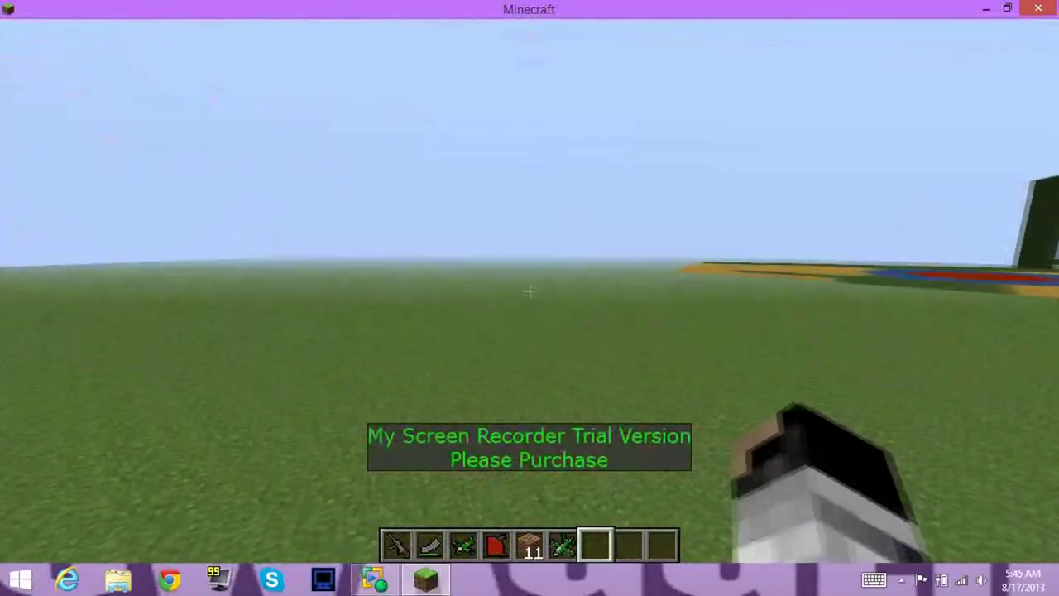